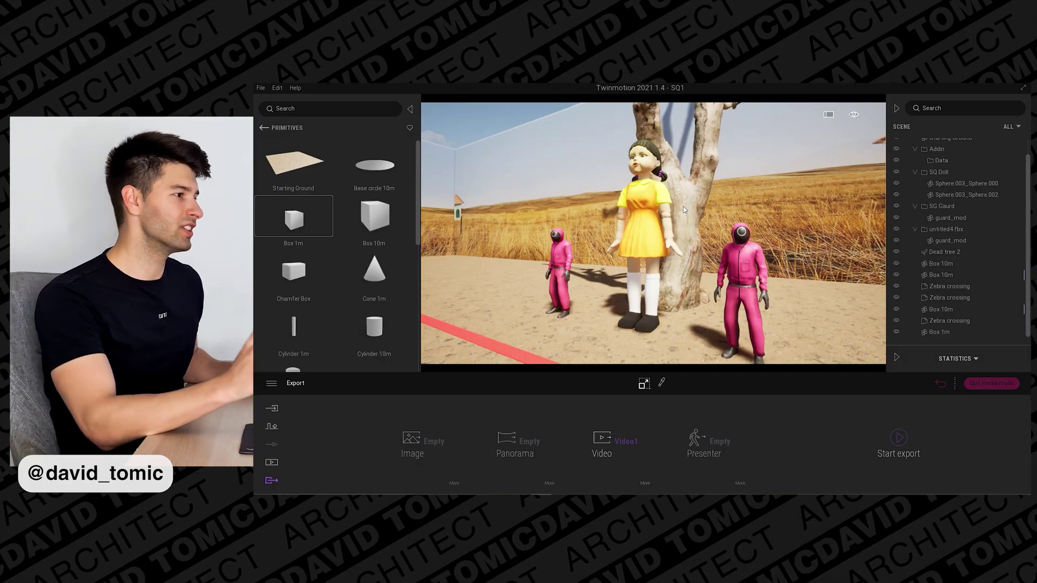
Examine the finished Squid Game scene, selecting the doll and both guard models one after another.
middle_click_drag(683, 210, 815, 212, "shift")
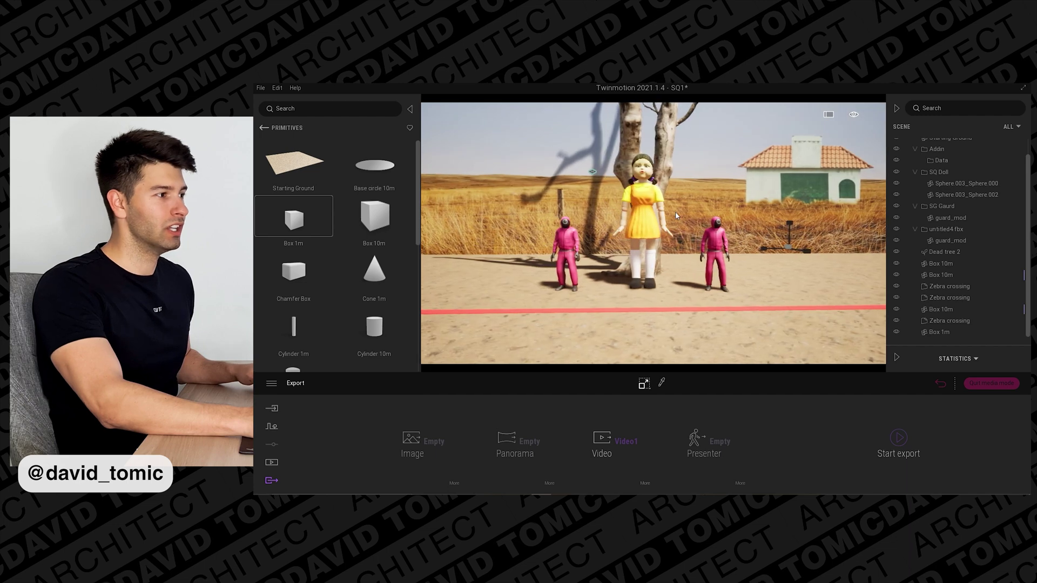
left_click(714, 248)
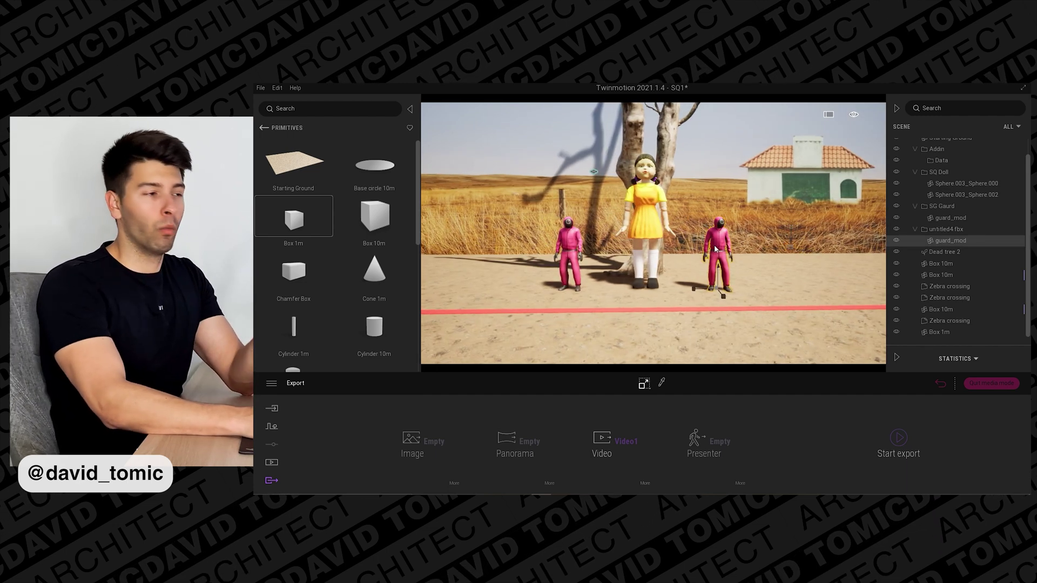
left_click(649, 217)
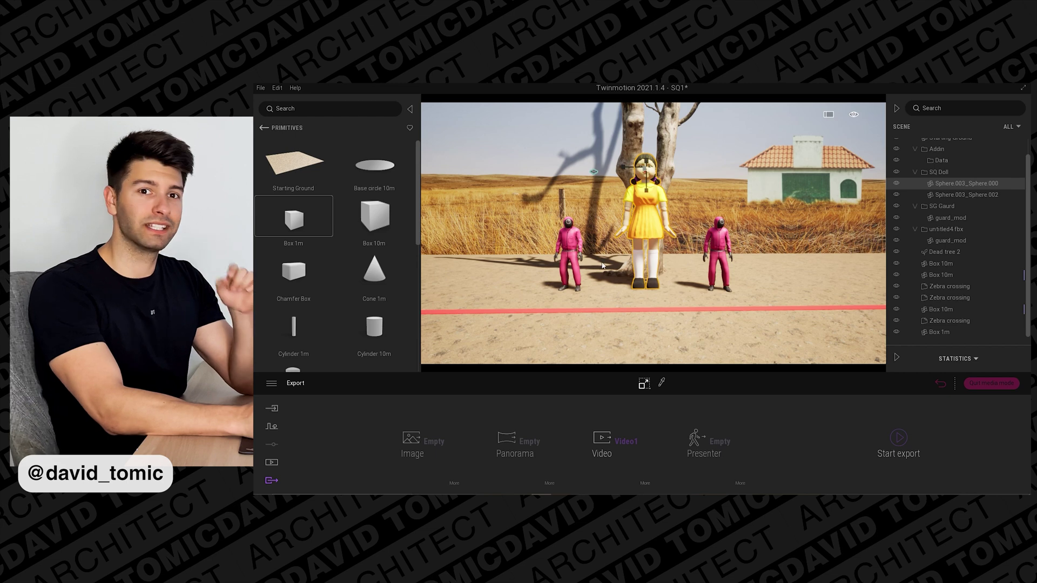
left_click(569, 248)
left_click(725, 252)
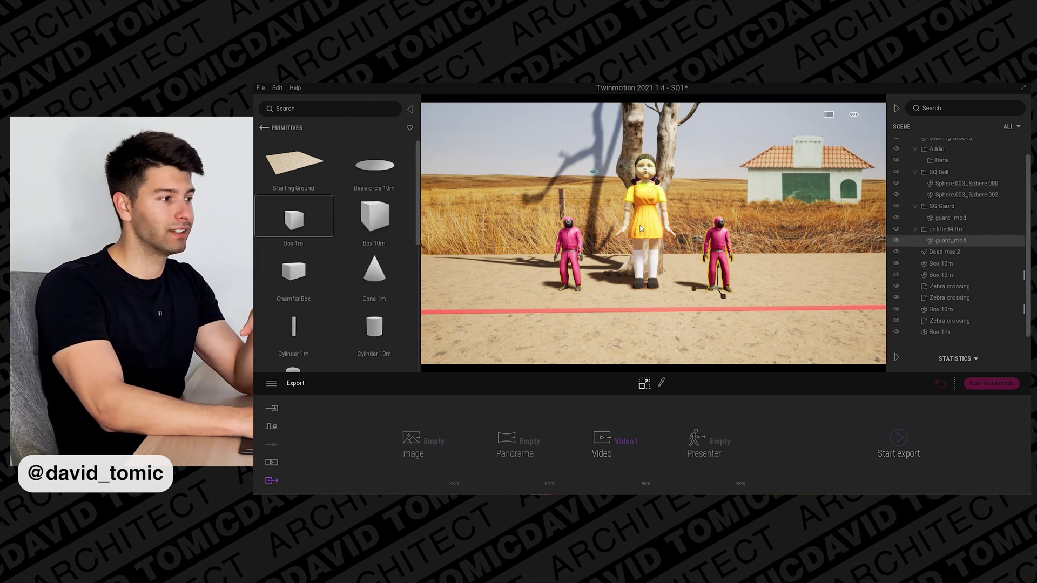
left_click(642, 227)
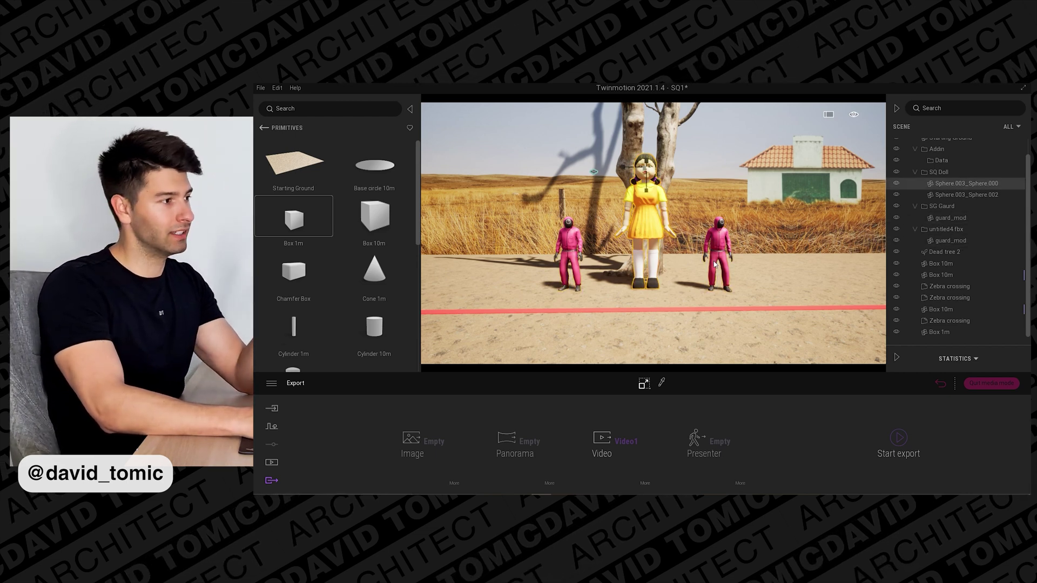
key("Escape")
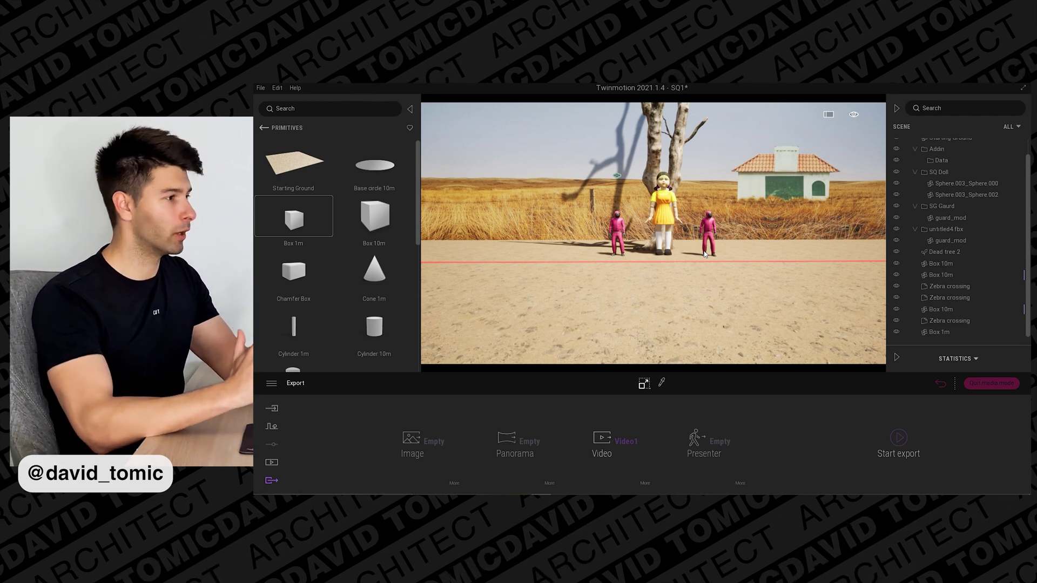
Create a new empty scene without saving the changes to the current project.
left_click(260, 87)
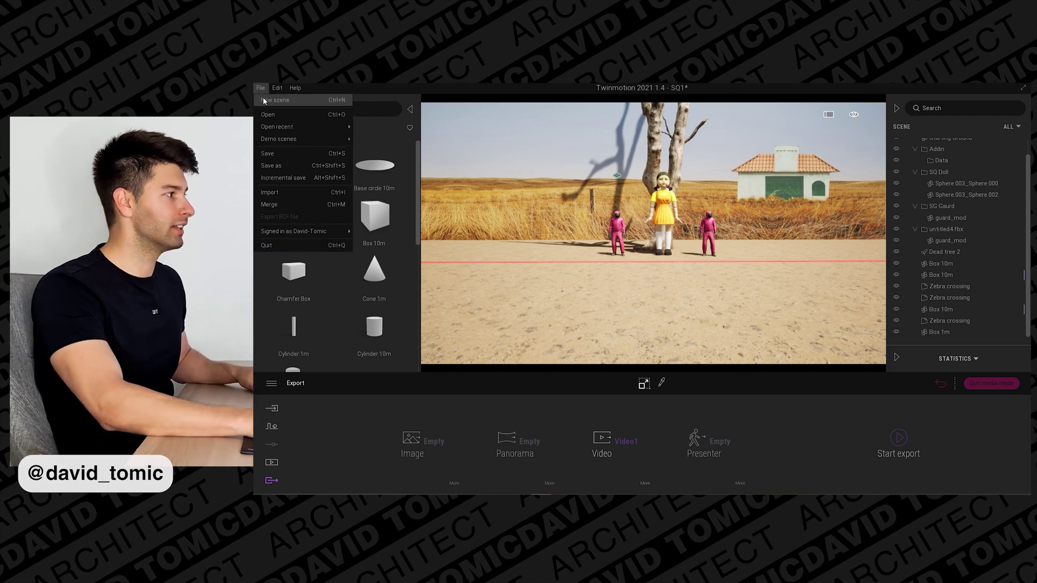
left_click(270, 100)
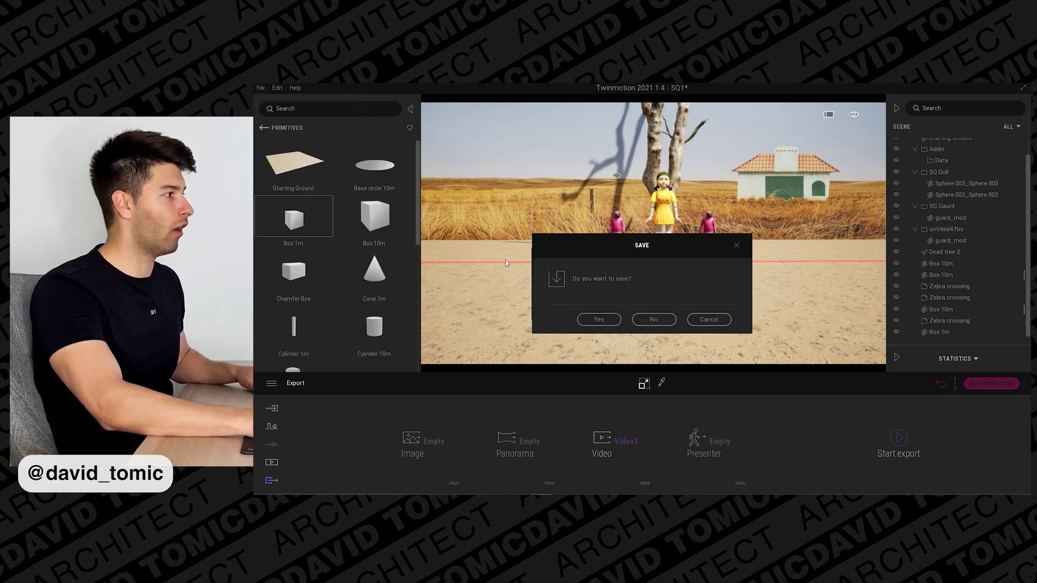
left_click(654, 319)
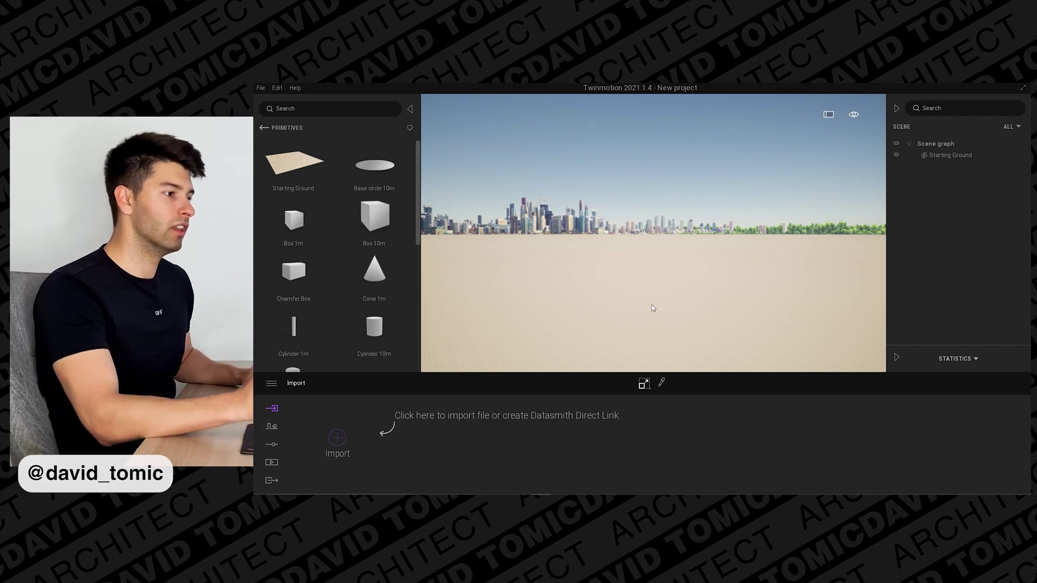
Set the scene location's background picture to None.
left_click(268, 428)
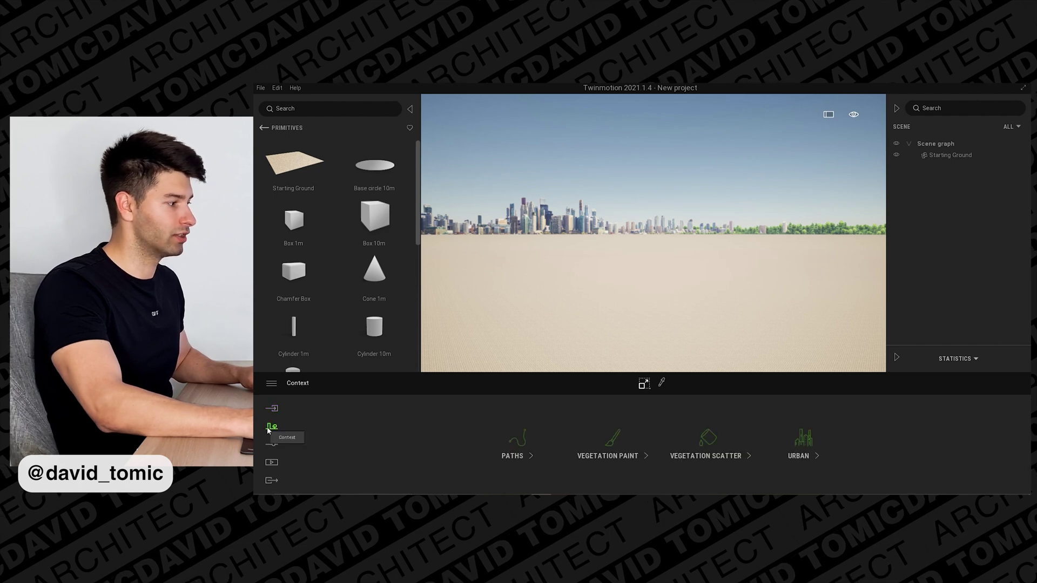
left_click(272, 444)
left_click(513, 439)
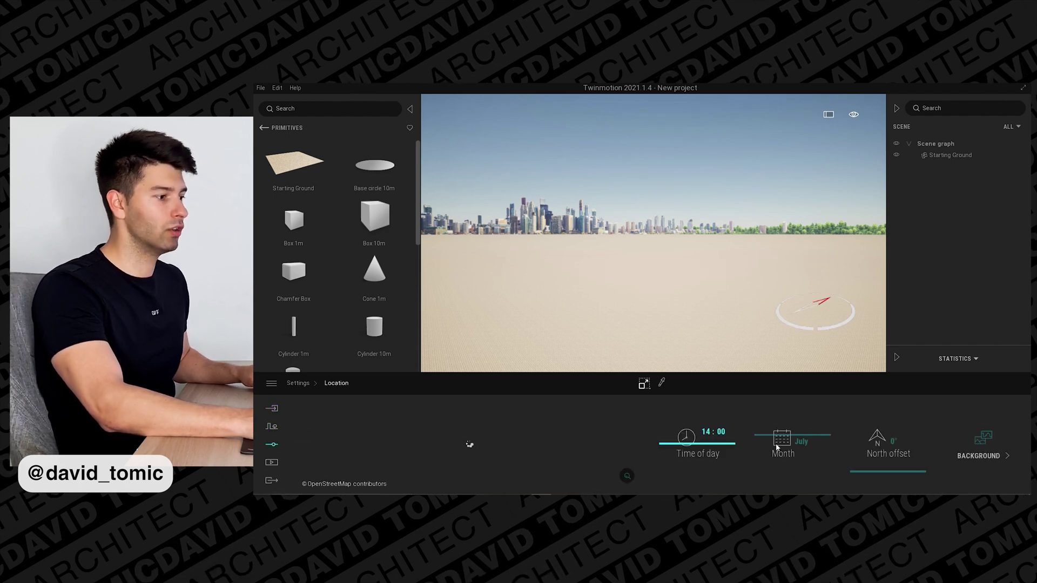
left_click(993, 442)
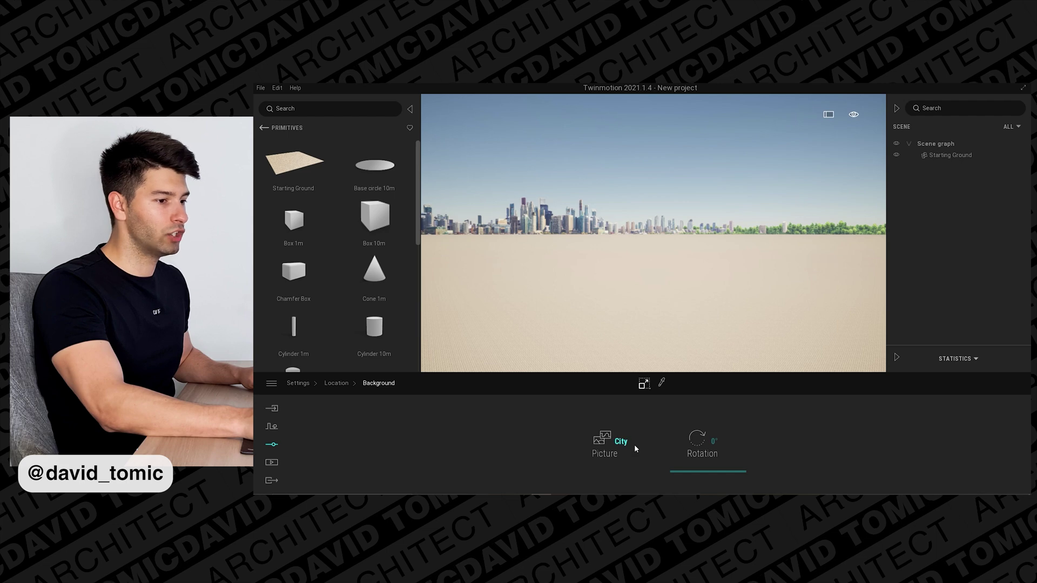
left_click(632, 444)
left_click(506, 274)
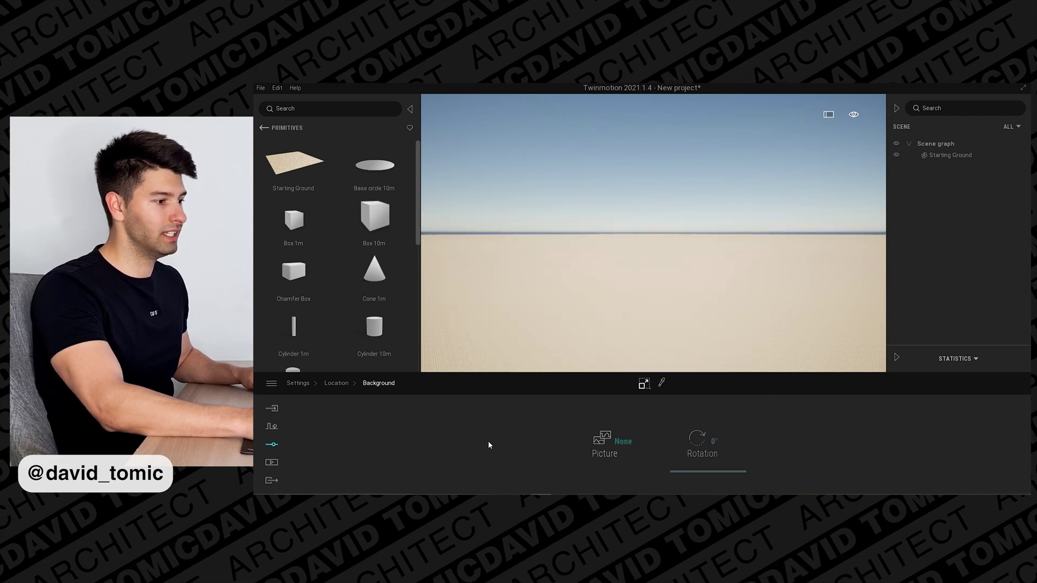
Shift the weather from clear sun slightly toward cloudy to add scattered clouds to the sky.
left_click(271, 445)
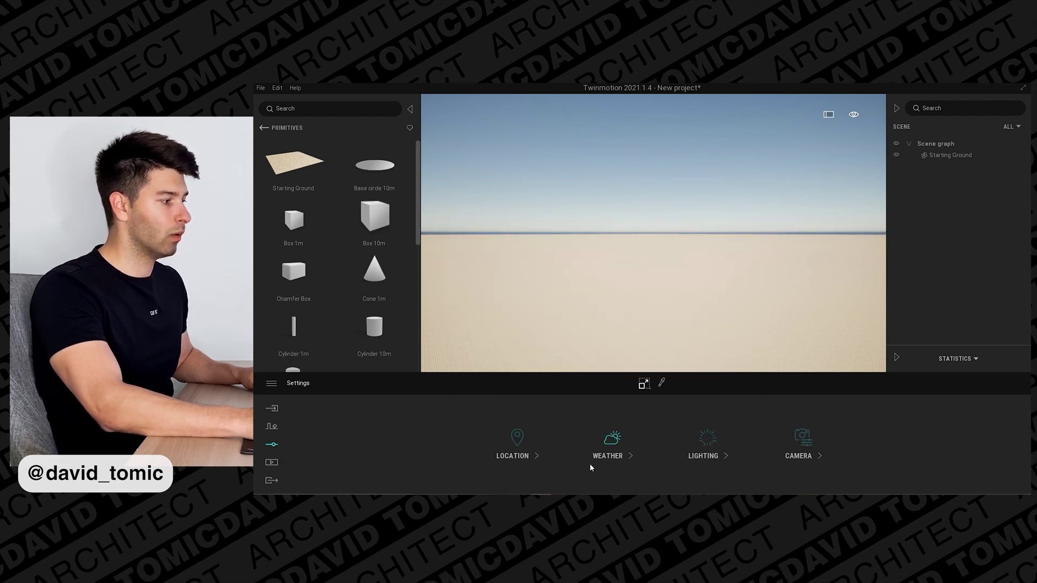
left_click(615, 440)
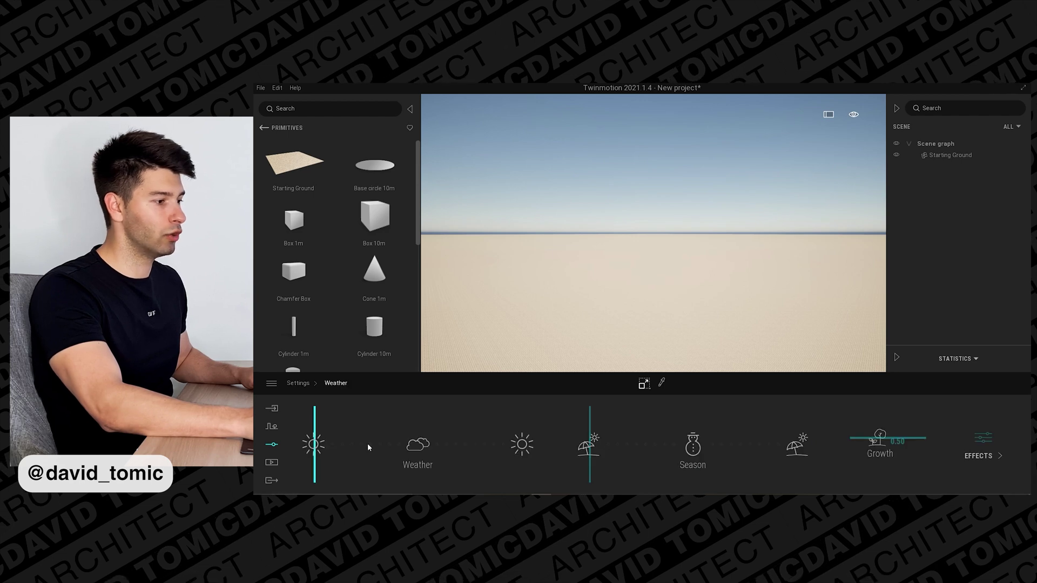
left_click(351, 444)
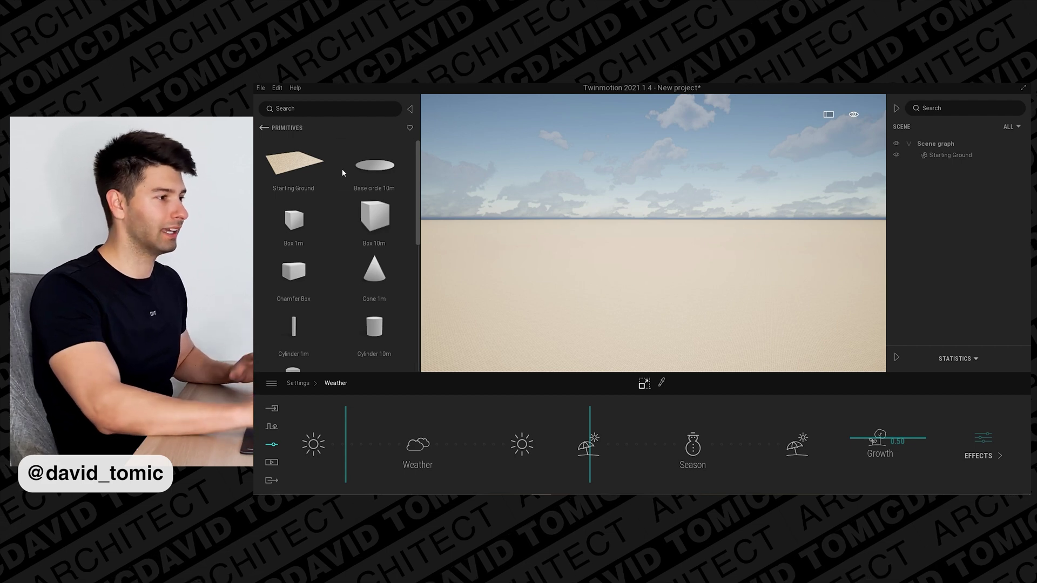
Open the User Library containing the saved SG Gaurd and SQ Doll models.
left_click(263, 128)
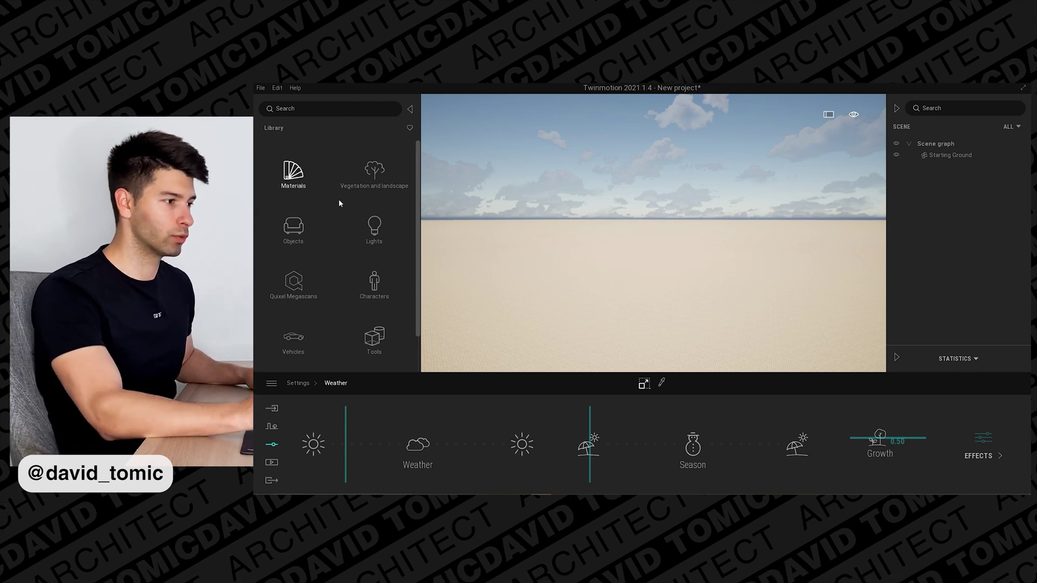
scroll(301, 343, "down", 1)
left_click(294, 349)
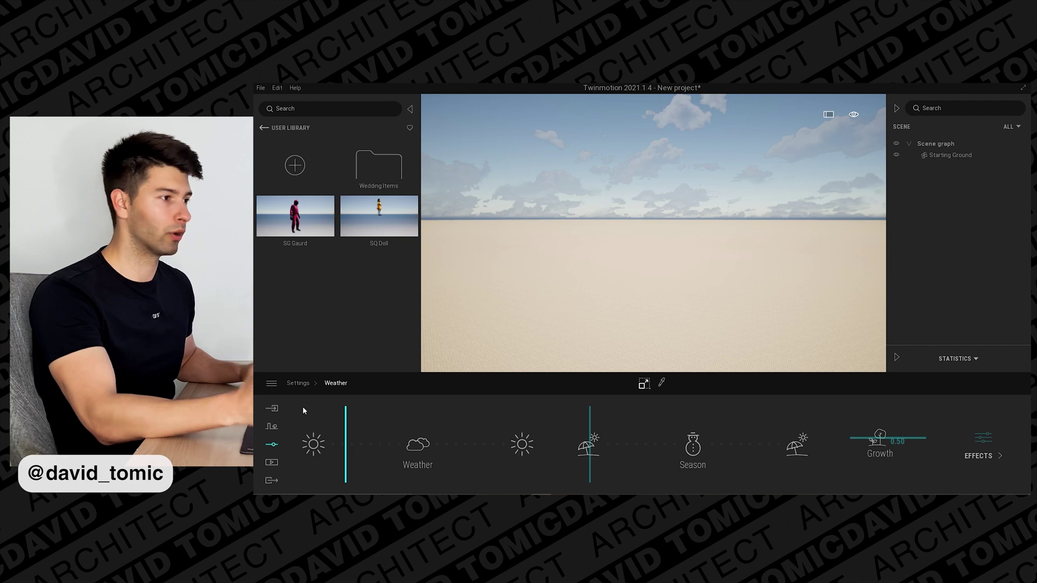
left_click(273, 410)
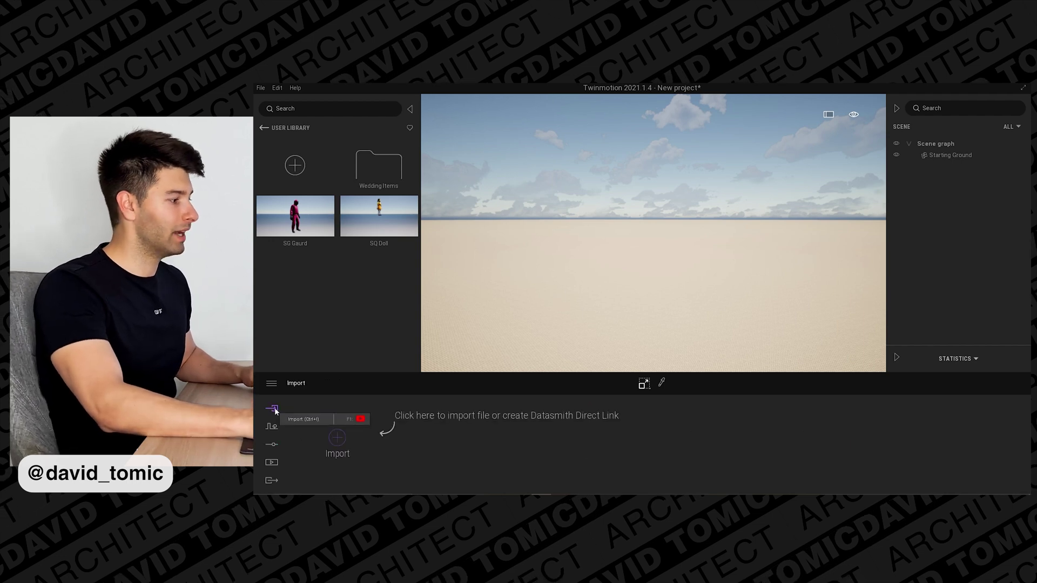
left_click(337, 439)
left_click(682, 266)
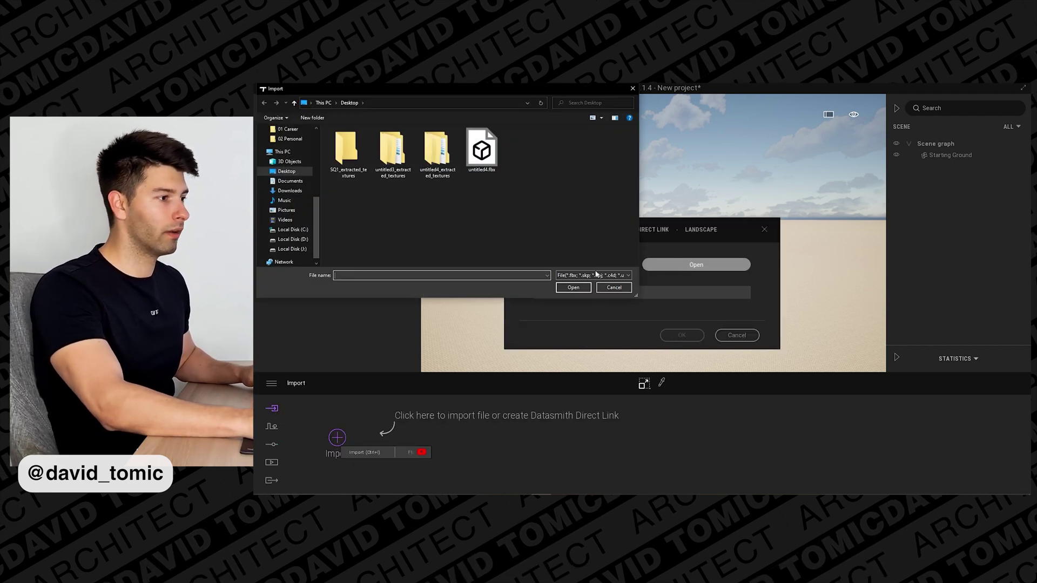
left_click(476, 162)
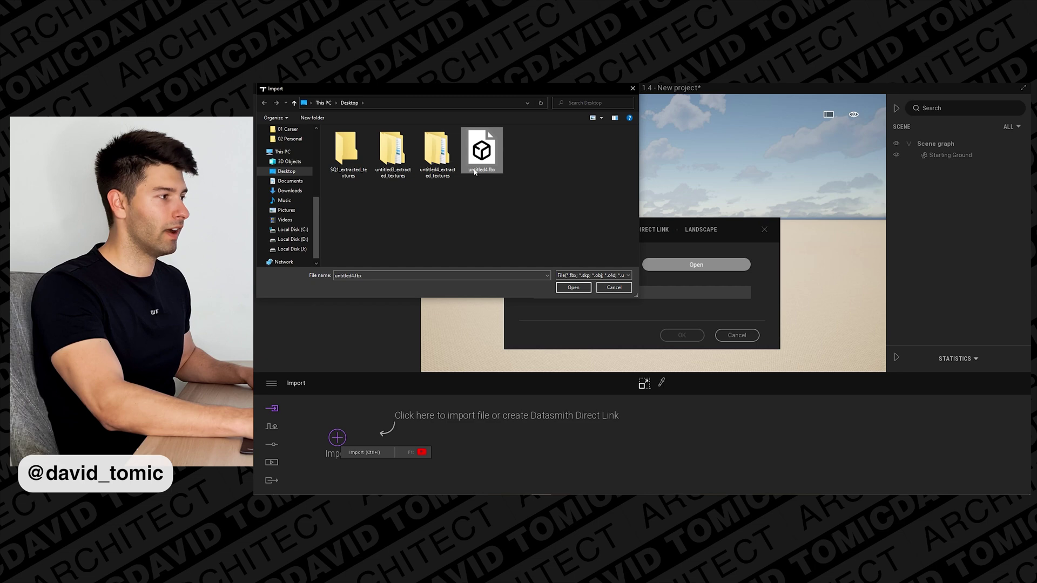
left_click(608, 287)
left_click(737, 335)
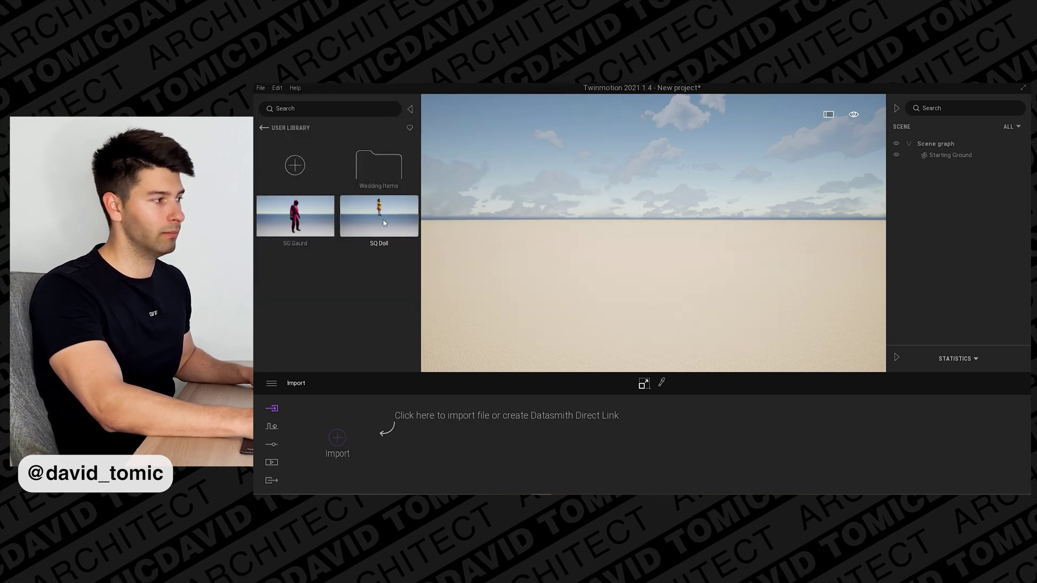
Place the SQ Doll from the user library in the scene and lower it until its feet stand on the ground.
left_click_drag(383, 220, 457, 239)
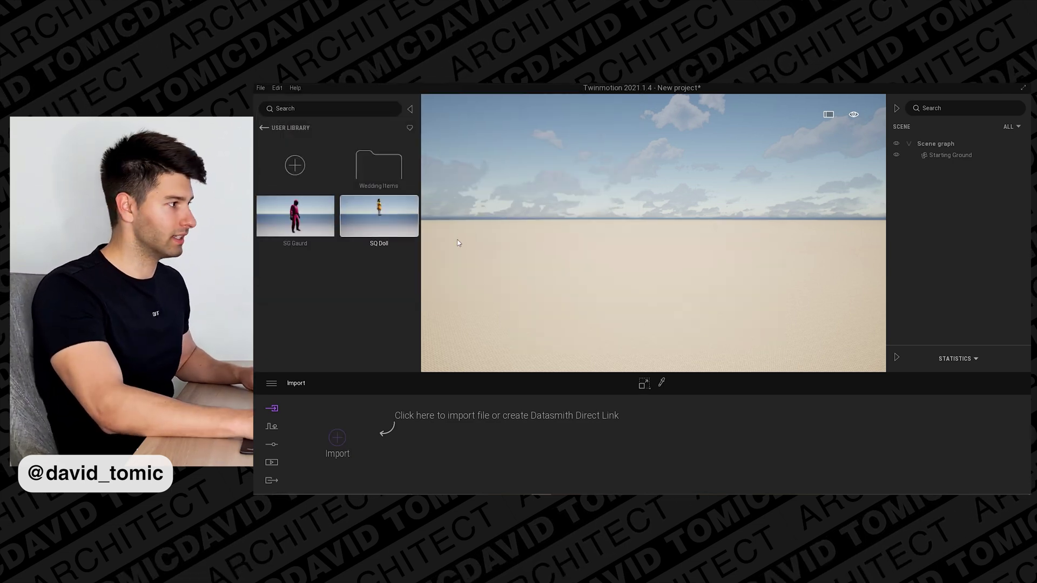
left_click_drag(631, 312, 647, 307)
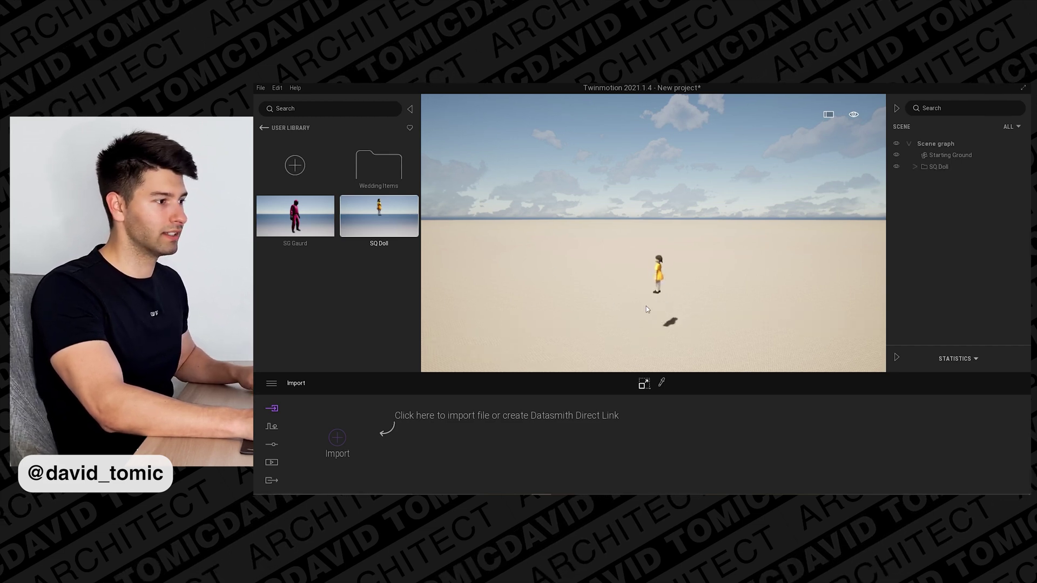
right_click_drag(646, 306, 561, 326)
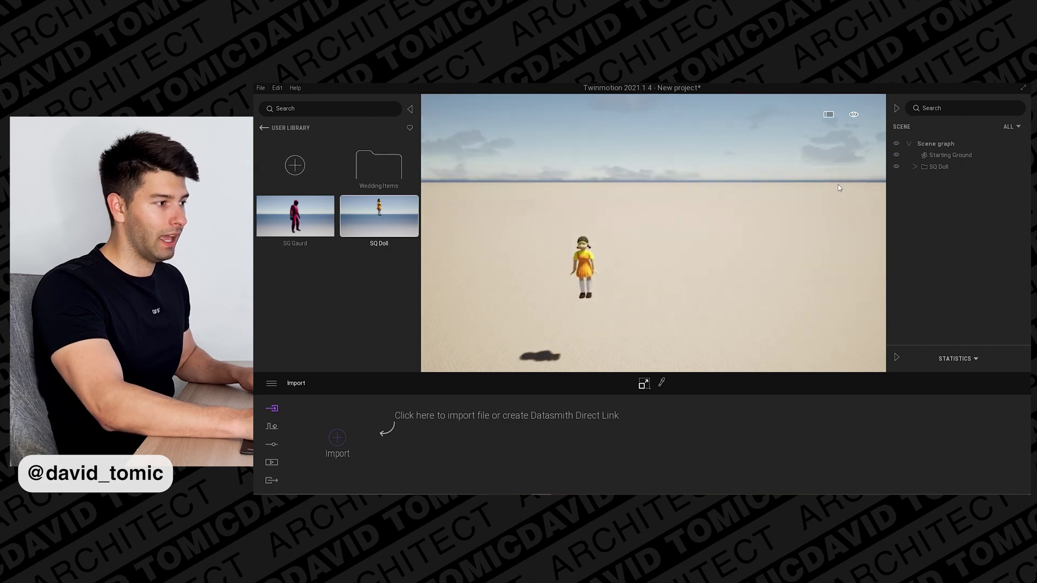
left_click(938, 166)
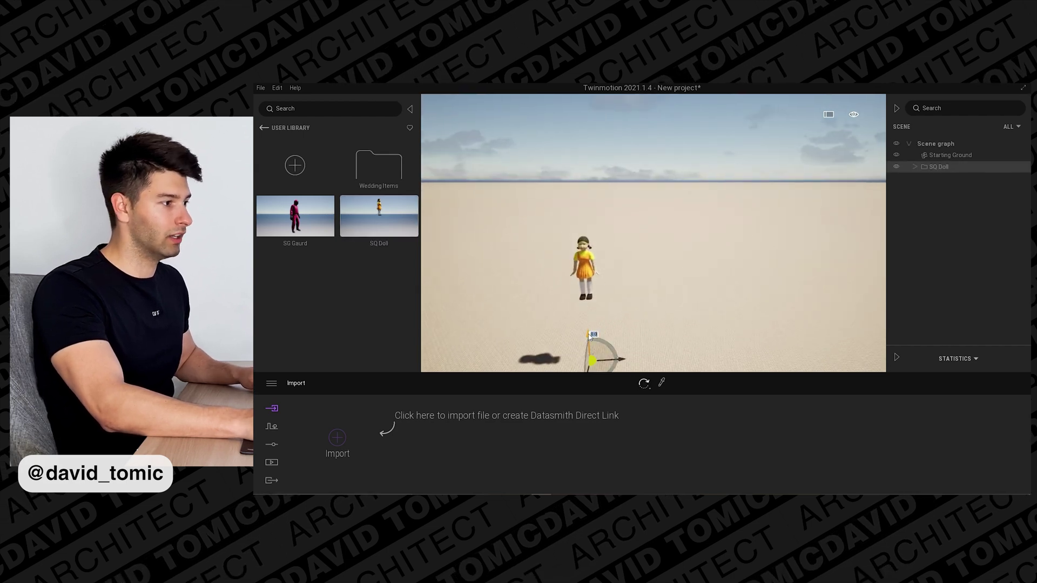
left_click_drag(589, 334, 590, 375)
mouse_move(605, 335)
right_mouse_down()
mouse_move(605, 358)
mouse_move(610, 312)
mouse_move(603, 319)
right_mouse_up()
key("q")
key("w")
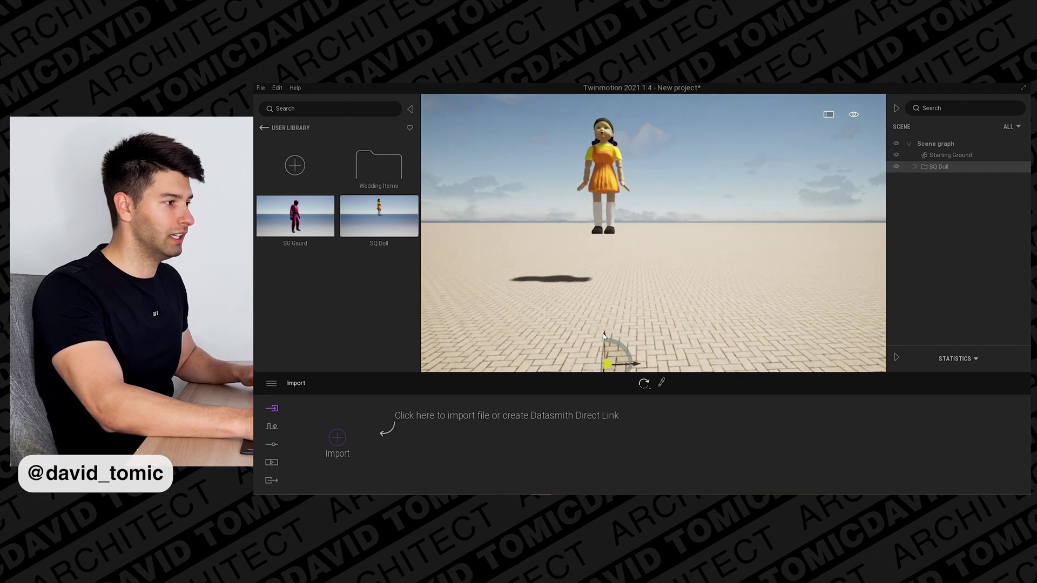
left_click_drag(604, 339, 604, 375)
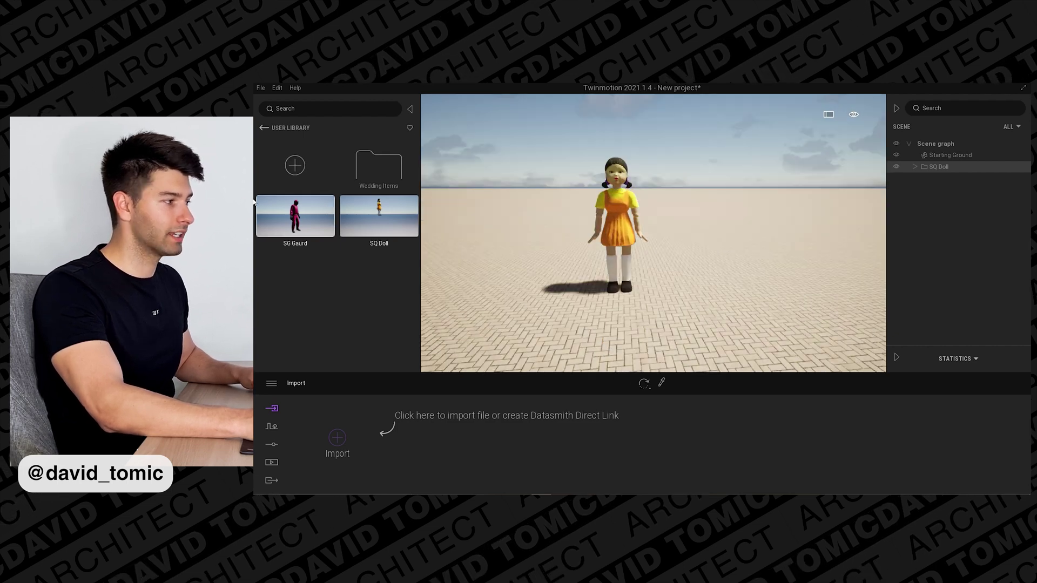
Place two SG Gaurd models from the user library on the ground, one on each side of the doll.
left_click_drag(259, 205, 531, 295)
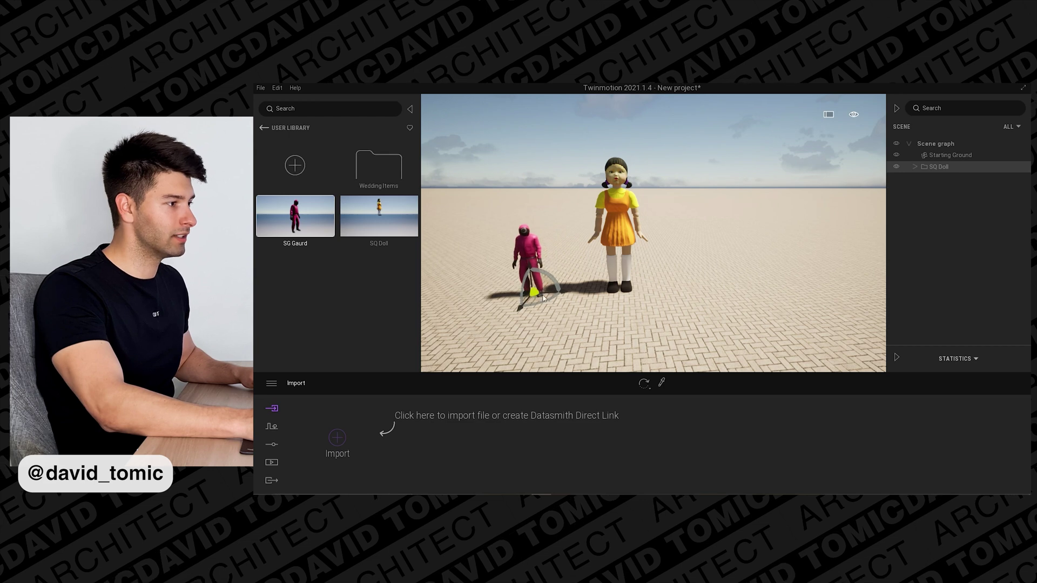
left_click_drag(678, 297, 690, 291)
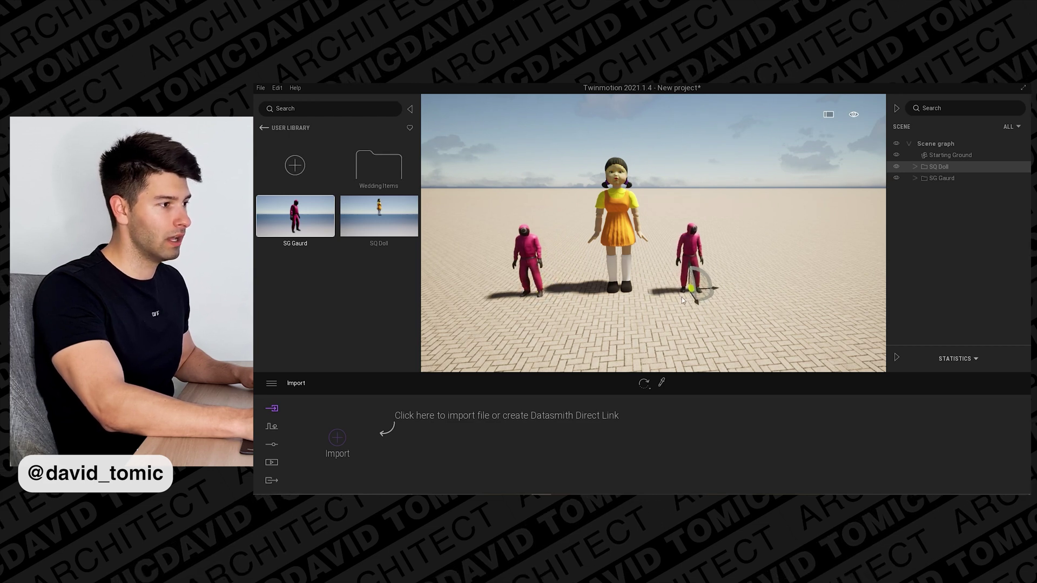
left_click(638, 305)
Move the guard on the right of the doll slightly farther outward and deselect it.
right_click_drag(669, 302, 678, 273)
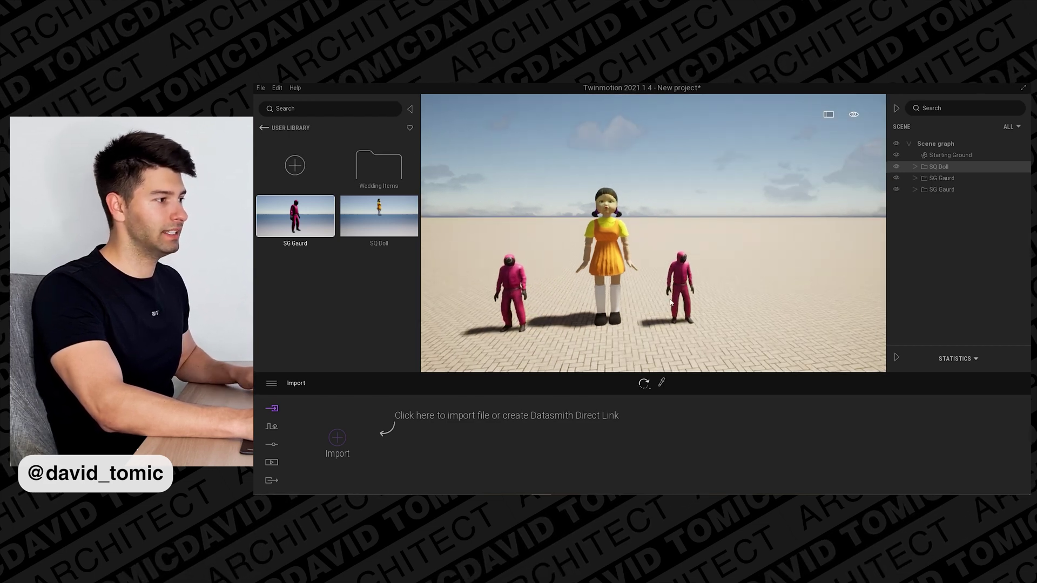
left_click(683, 286)
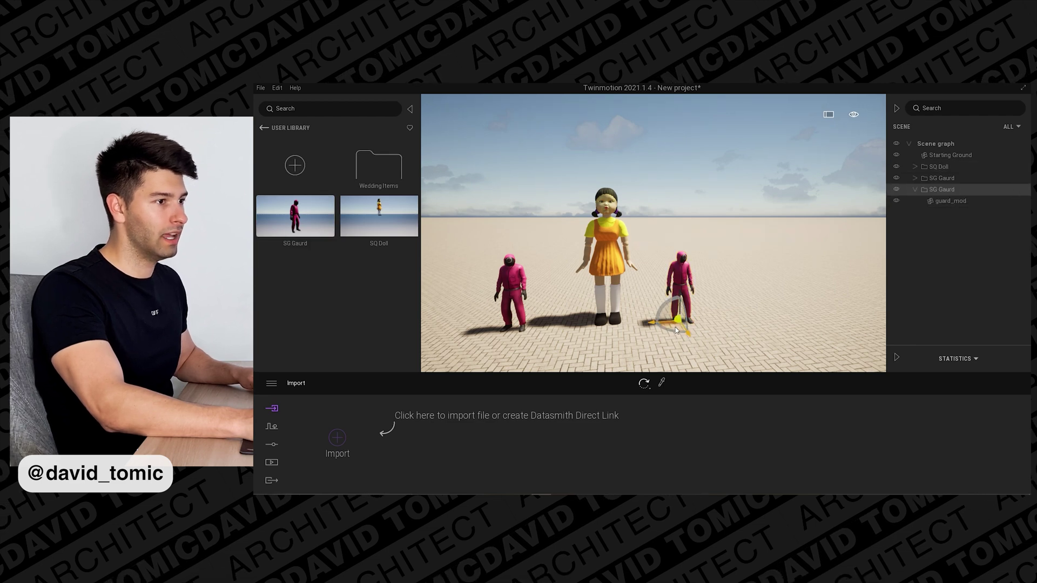
left_click_drag(676, 329, 684, 328)
left_click(466, 285)
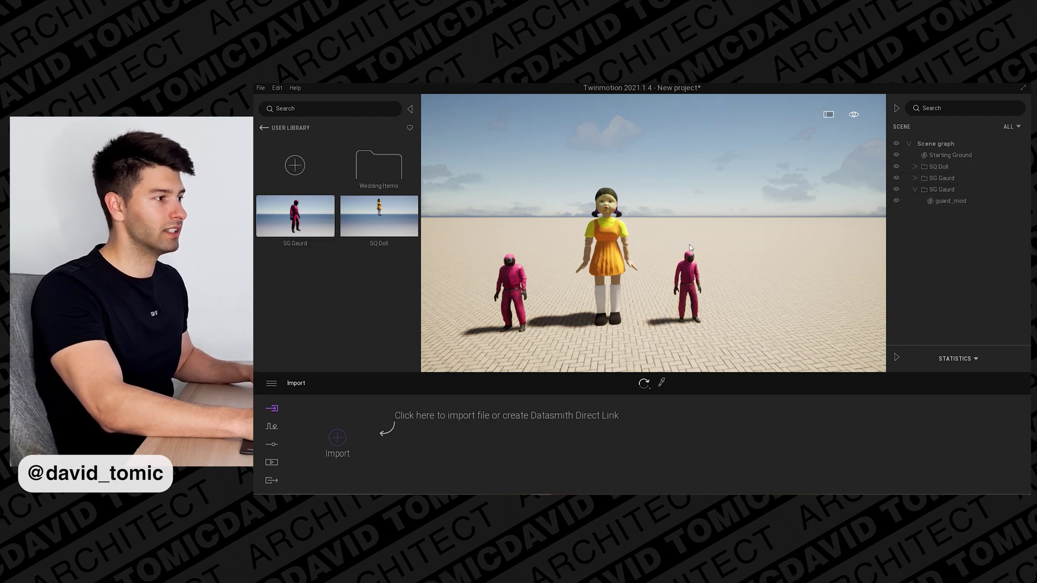
scroll(597, 276, "down", 3)
right_click_drag(597, 277, 599, 264)
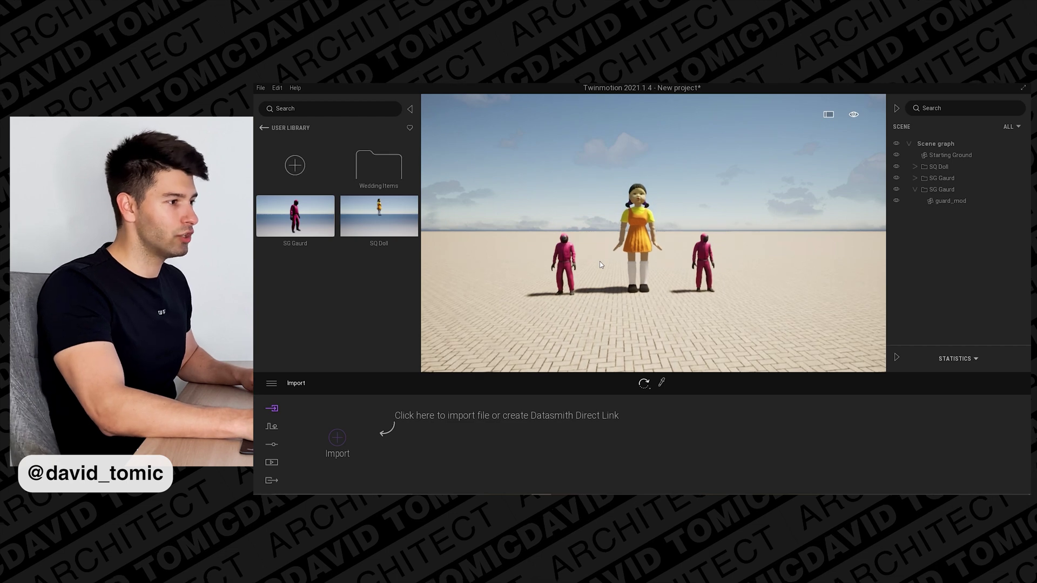
scroll(601, 265, "up", 2)
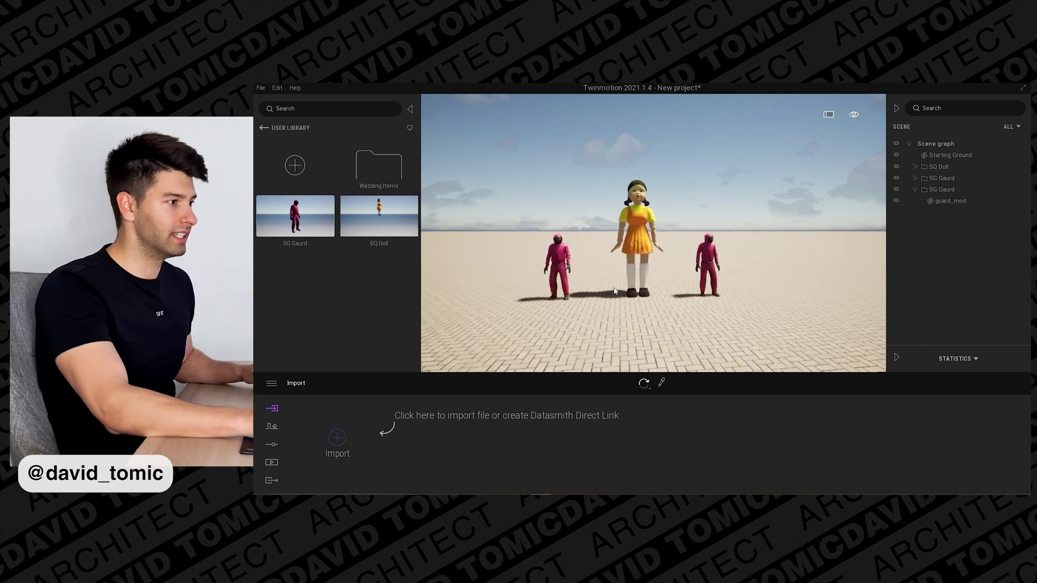
Place a Red oak from the vegetation library's trees on the ground beside the guard on the doll's left.
key("Down")
left_click(264, 128)
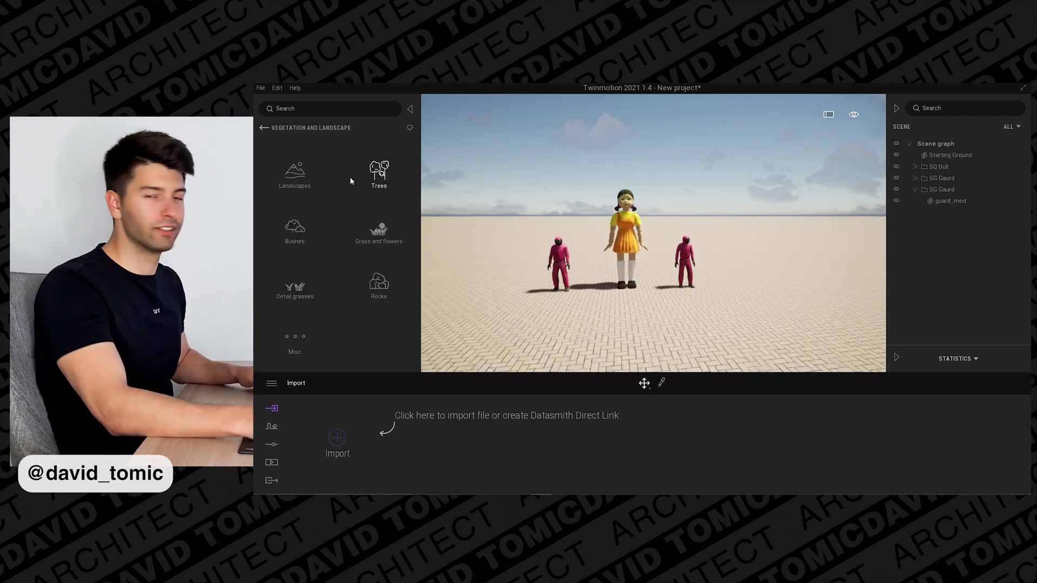
left_click(377, 171)
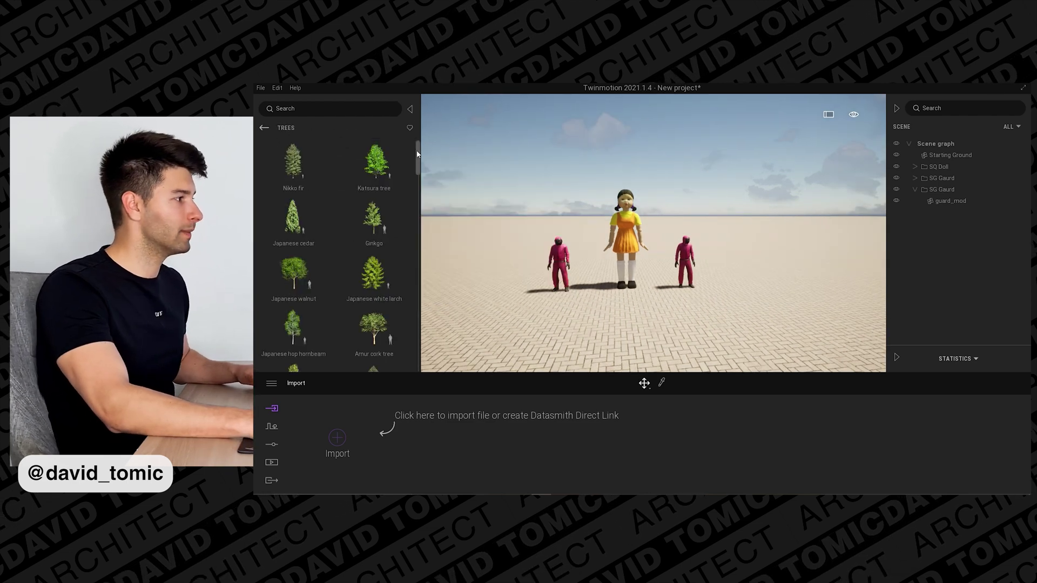
scroll(419, 161, "down", 5)
scroll(419, 162, "down", 3)
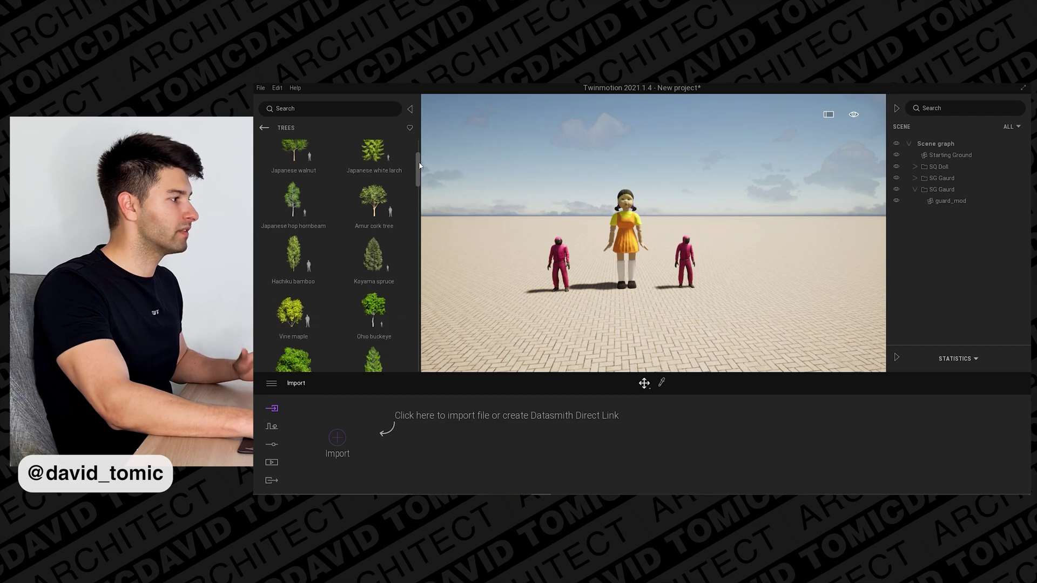
left_click_drag(419, 166, 421, 190)
mouse_move(311, 263)
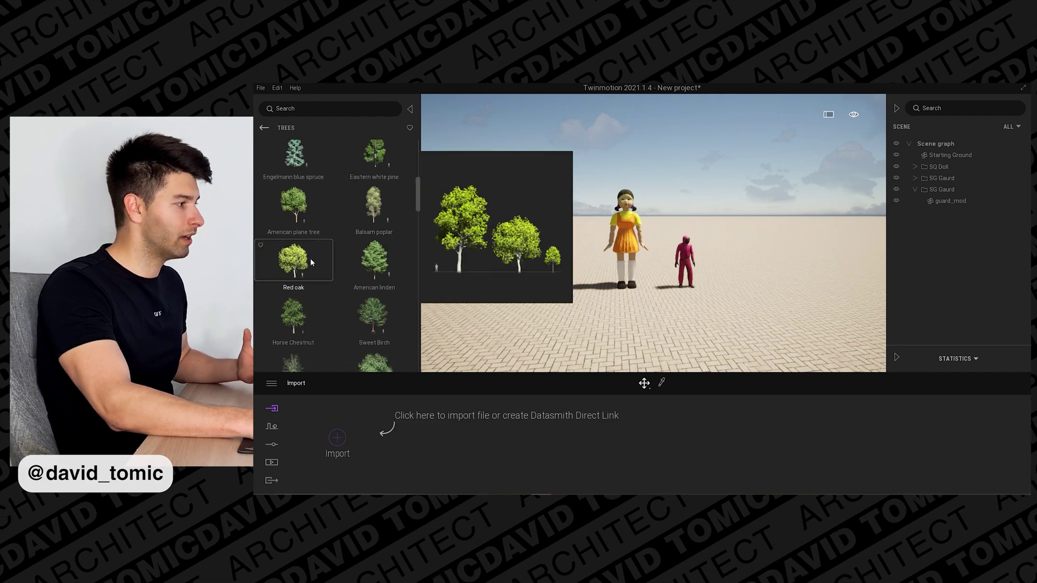
mouse_move(305, 265)
left_mouse_down()
mouse_move(559, 306)
mouse_move(546, 310)
mouse_move(520, 276)
left_mouse_up()
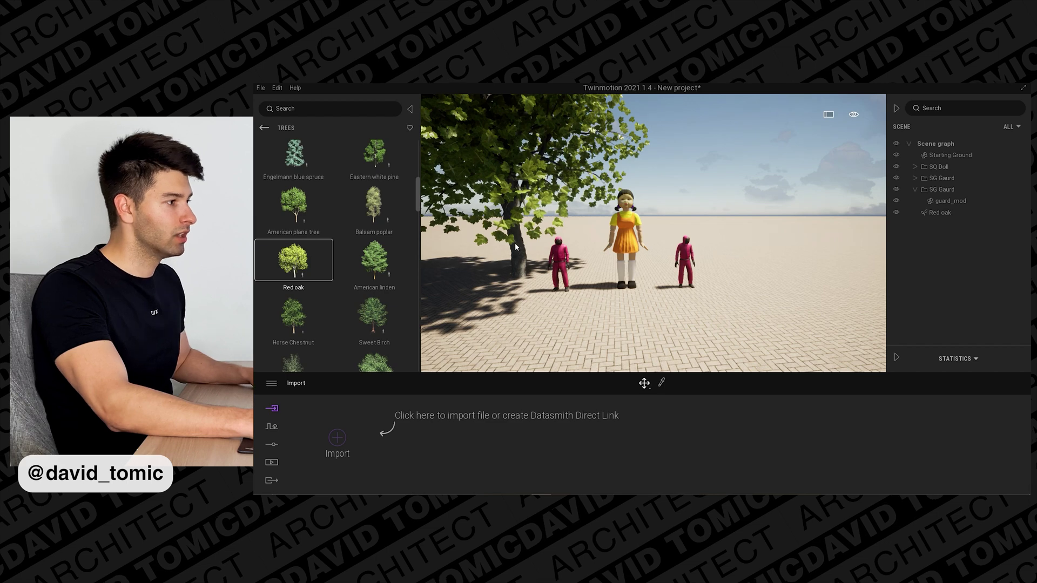
Set the red oak's season to Winter and move the tree directly behind the doll.
left_click(515, 247)
left_click(868, 446)
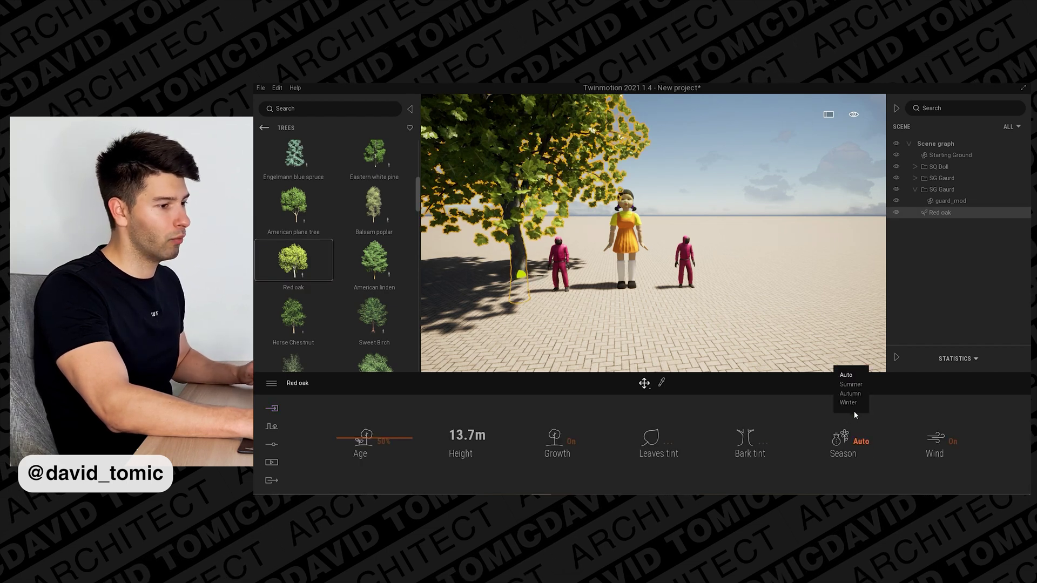
left_click(848, 411)
left_click_drag(525, 282, 633, 274)
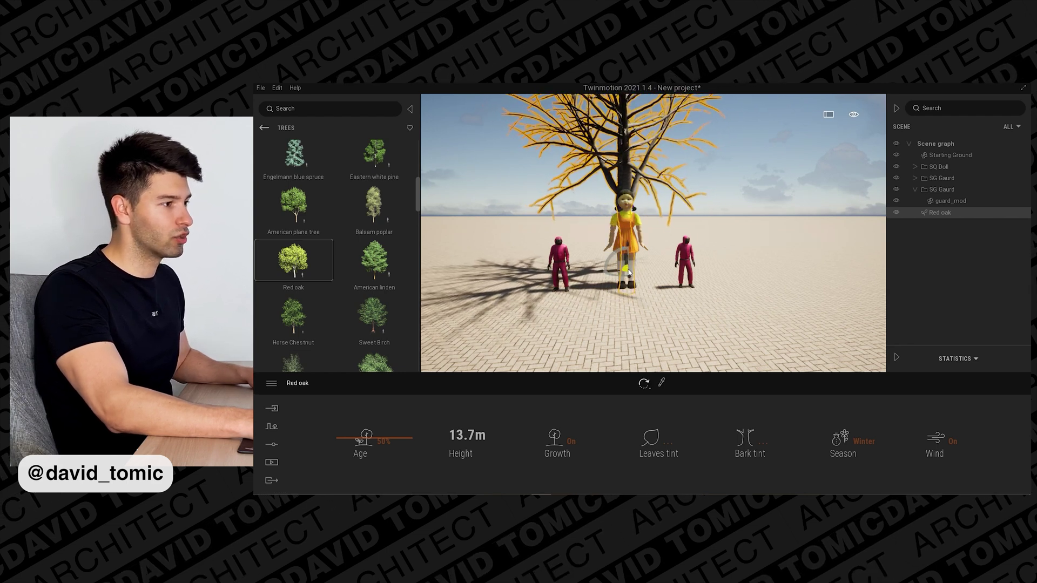
Scale up the red oak behind the doll and deselect it.
key("space")
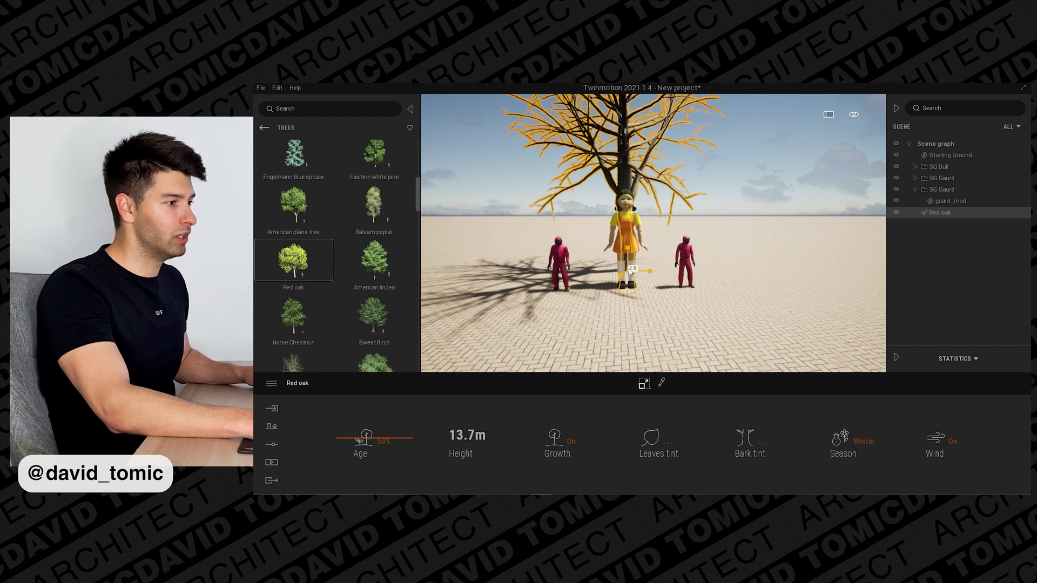
left_click_drag(630, 272, 630, 272)
left_click(659, 287)
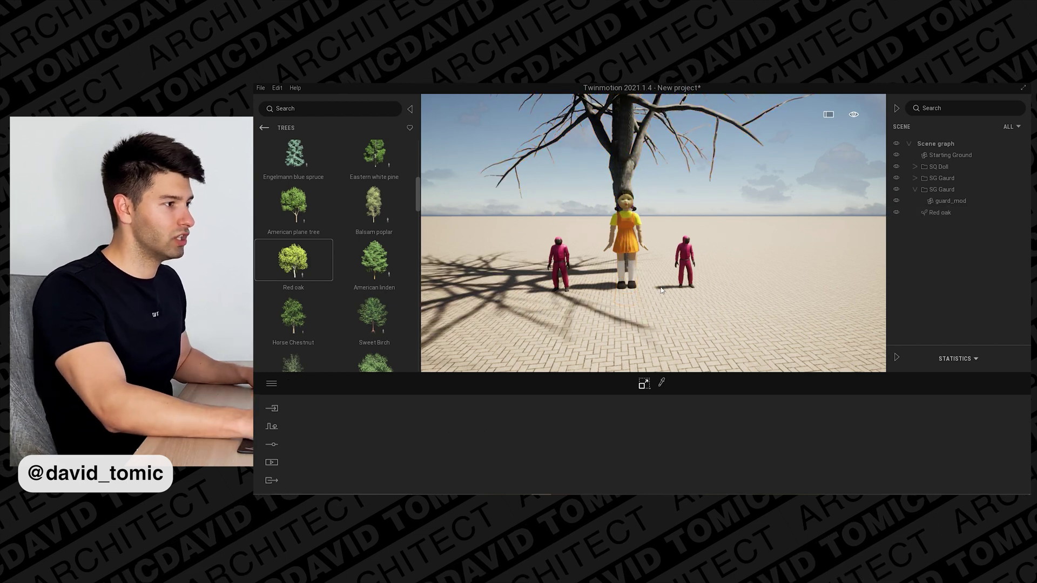
key("s")
right_click_drag(660, 287, 660, 270)
key("q")
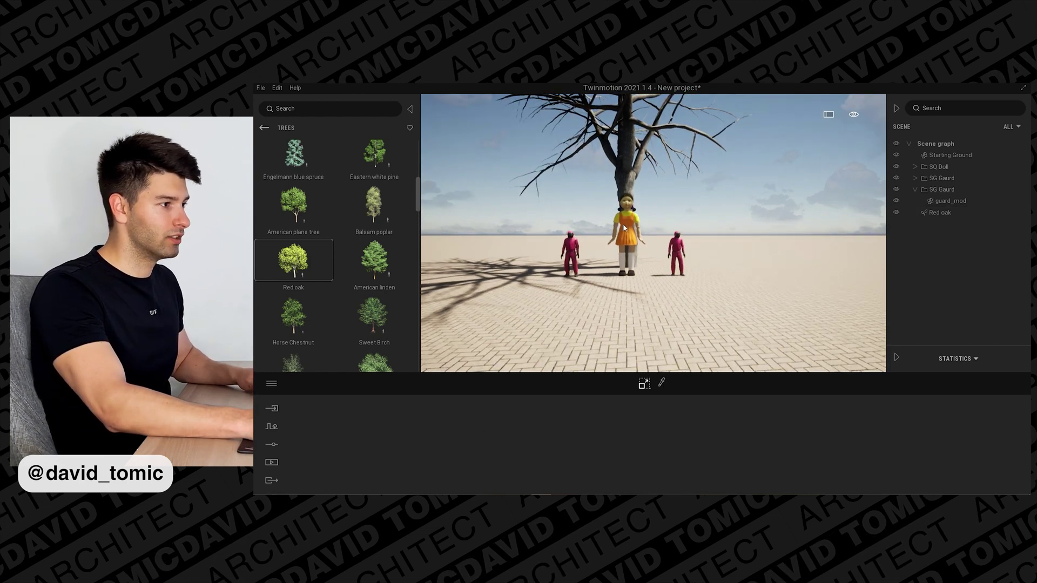
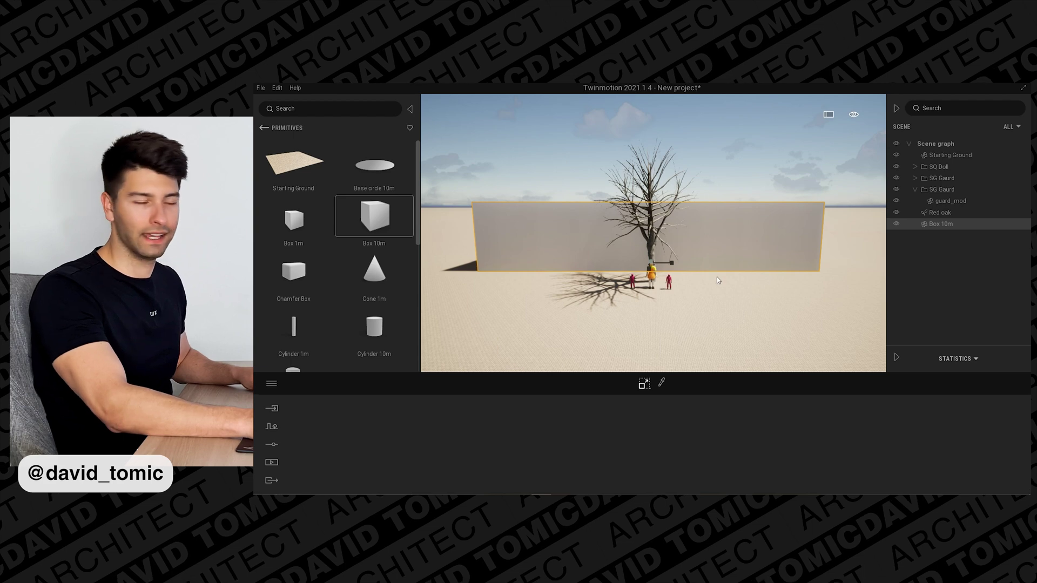
Make one copy of the back wall box, rotated 90°, to form a side wall.
scroll(719, 255, "up", 2)
middle_click_drag(719, 255, 718, 294)
scroll(734, 303, "down", 2)
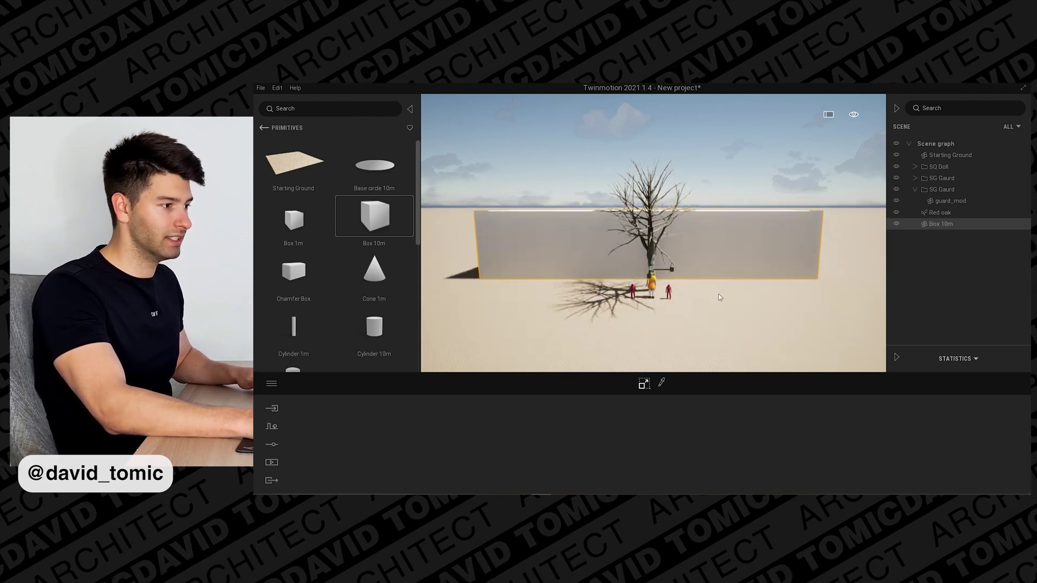
left_click_drag(664, 273, 641, 303)
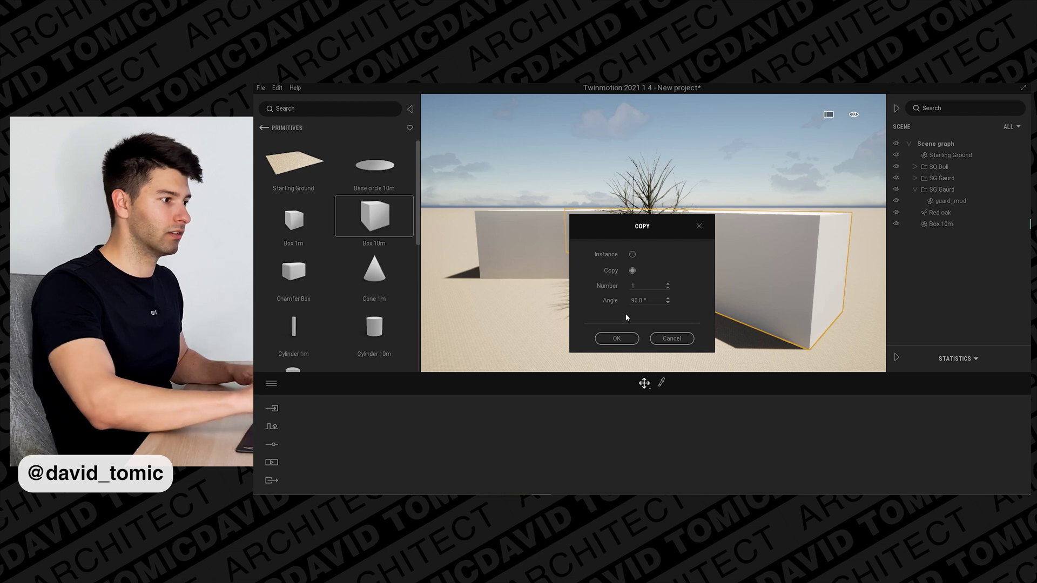
left_click(622, 339)
Move the side wall to the right end of the back wall and copy it to the opposite end.
right_click_drag(639, 305, 707, 318)
middle_click_drag(608, 233, 697, 247, "shift")
left_click_drag(697, 243, 813, 261)
middle_click_drag(714, 274, 748, 287, "shift")
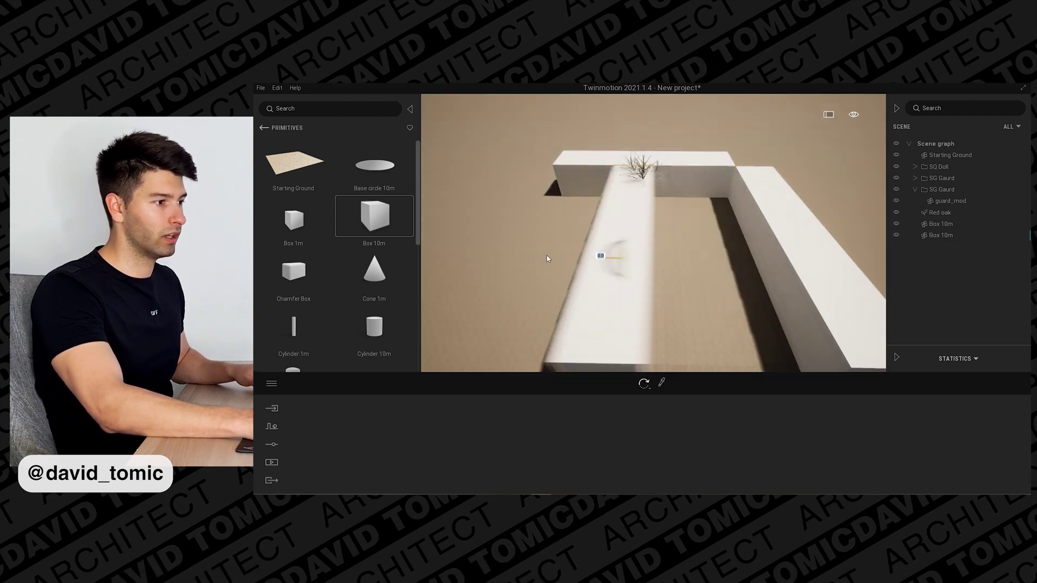
left_click_drag(546, 255, 485, 268, "shift")
left_click(616, 338)
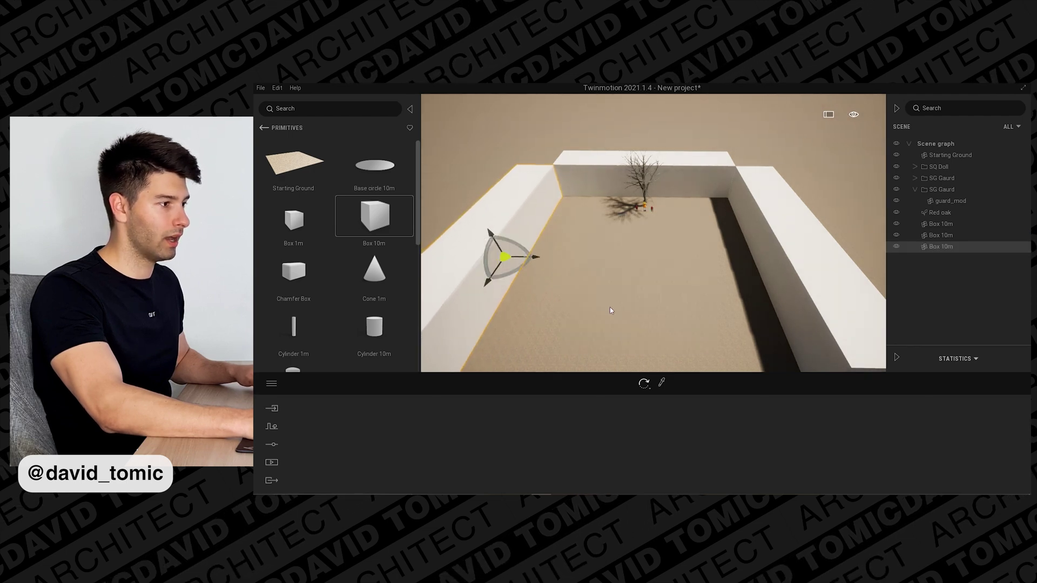
Duplicate the back wall as one instance about 54.44 m forward to close the courtyard's open end.
left_click(577, 173)
right_click_drag(640, 239, 637, 206)
left_click_drag(628, 194, 637, 335, "shift")
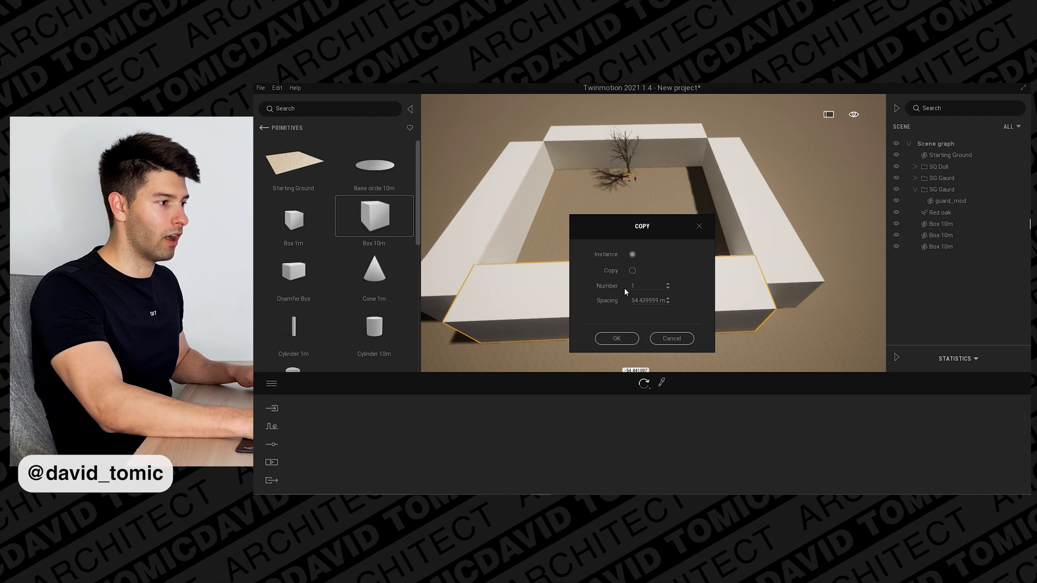
left_click(616, 338)
Examine the walled courtyard and the doll, guards and tree from inside at near and far distances.
key("w")
right_click_drag(616, 334, 560, 213)
key("q")
right_click_drag(621, 284, 616, 281)
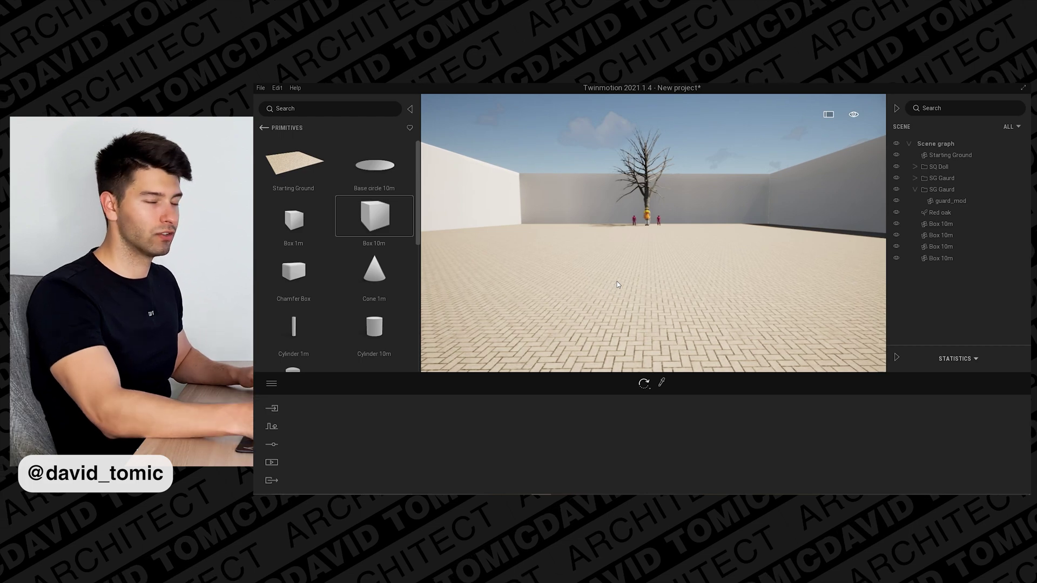
key("w")
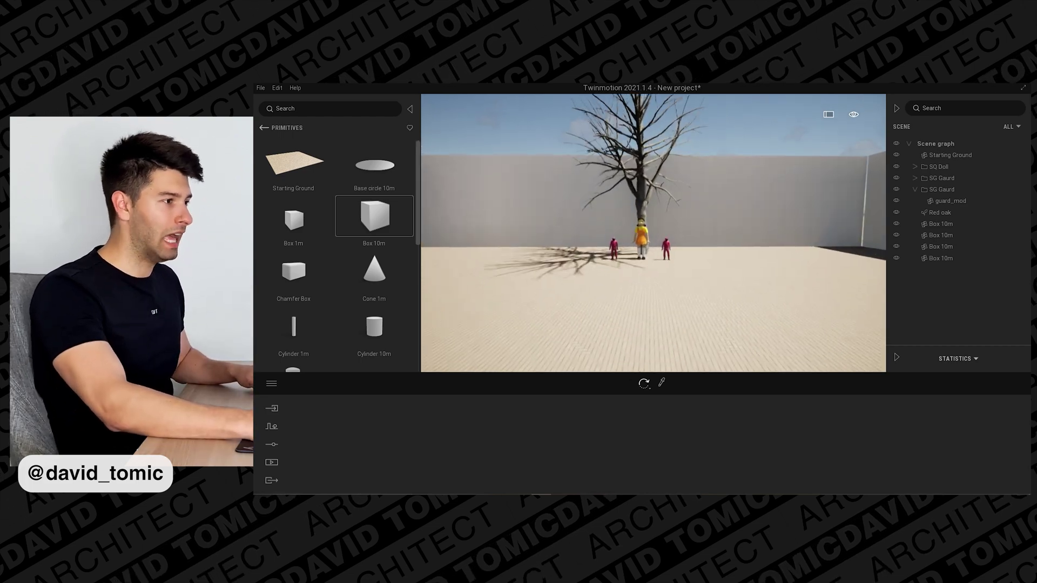
key("Up")
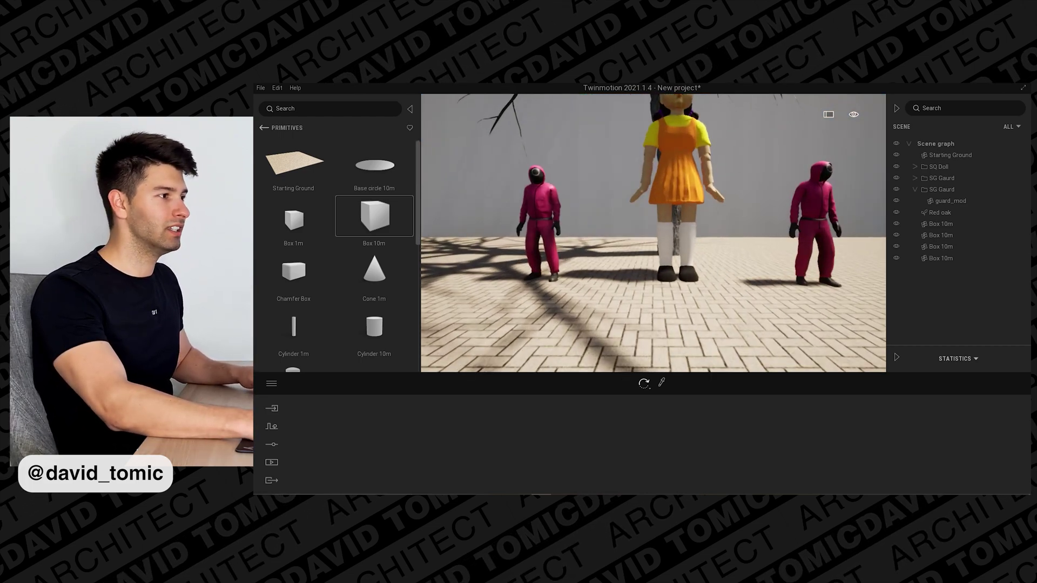
key("s")
left_click(748, 243)
left_click_drag(743, 302, 743, 303)
key("Escape")
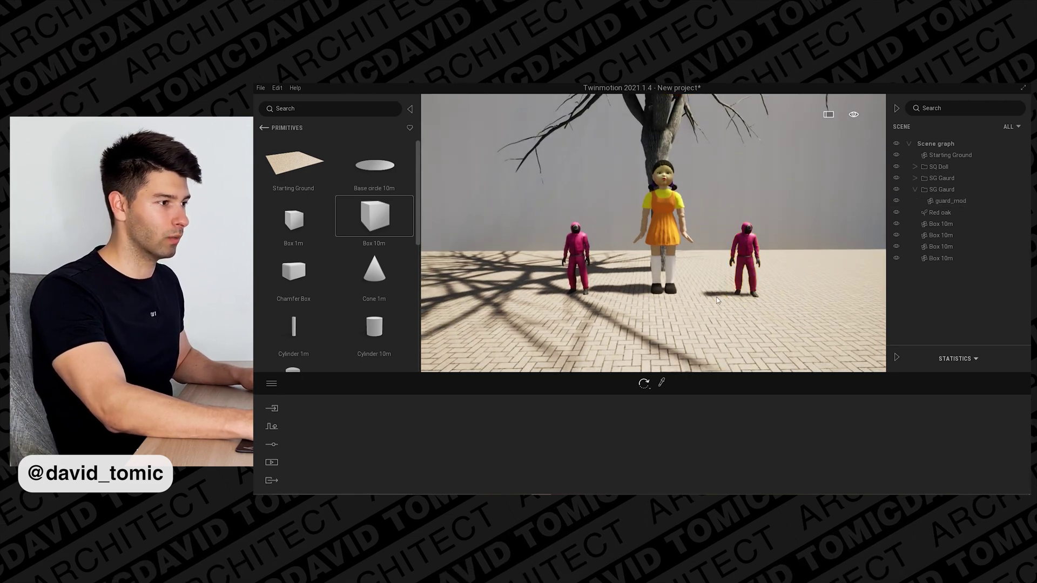
key("Down")
key("Down")
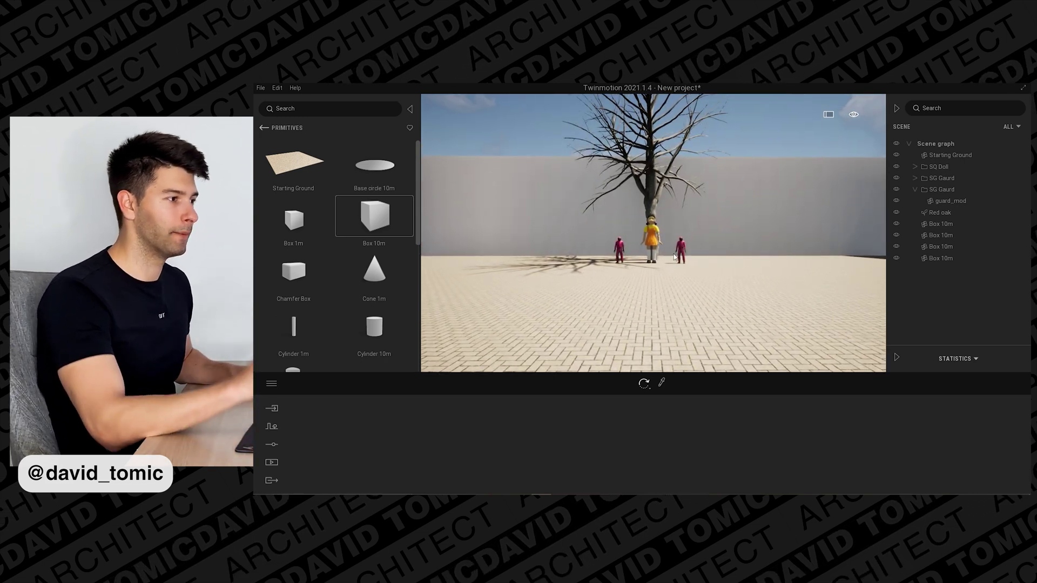
key("Up")
right_click_drag(636, 239, 636, 239)
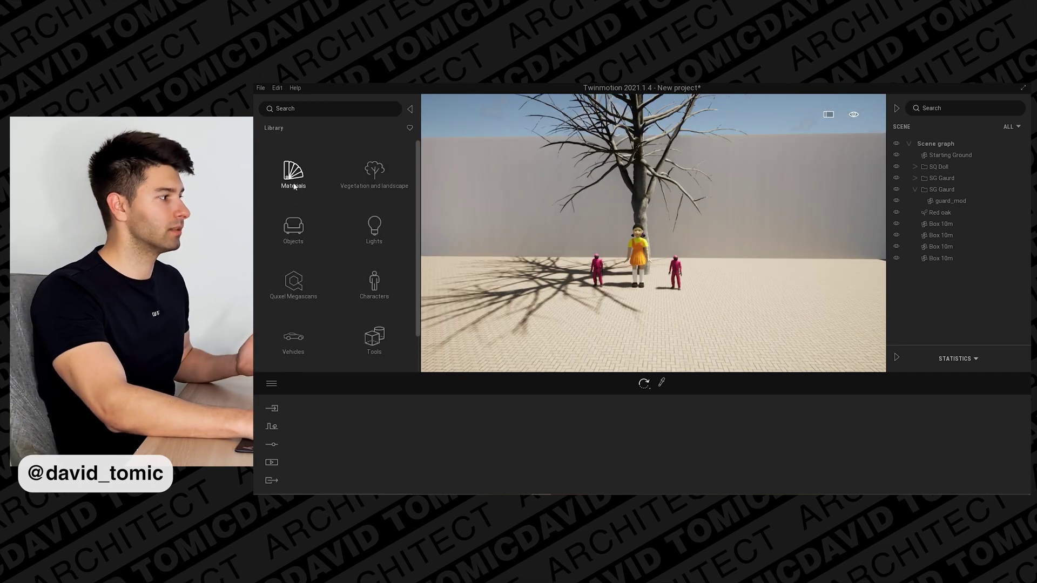
Apply the Rocky dirt material from the nature ground materials to the courtyard floor.
left_click(294, 186)
left_click(303, 327)
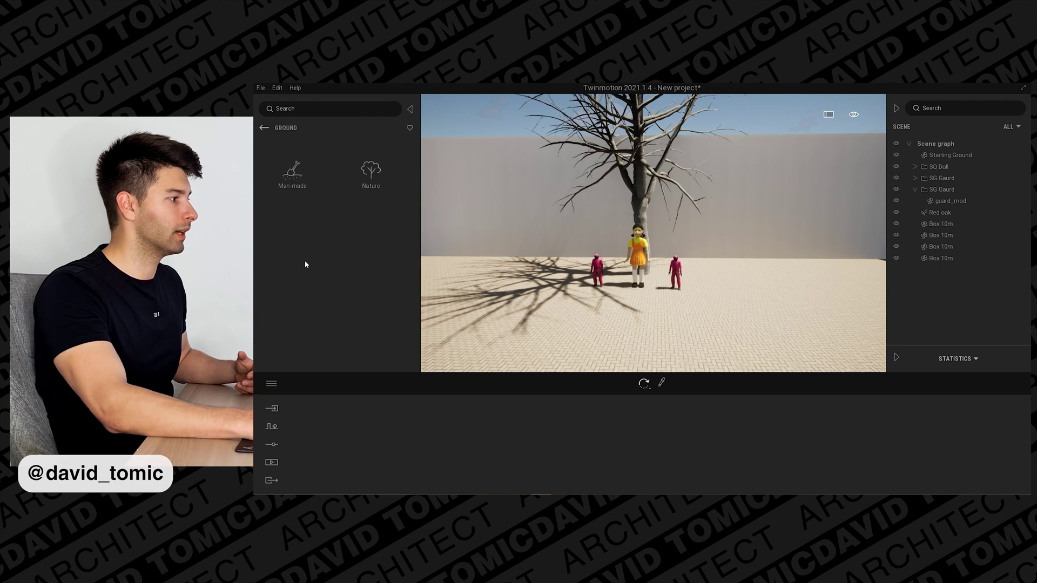
left_click(376, 176)
scroll(307, 302, "down", 3)
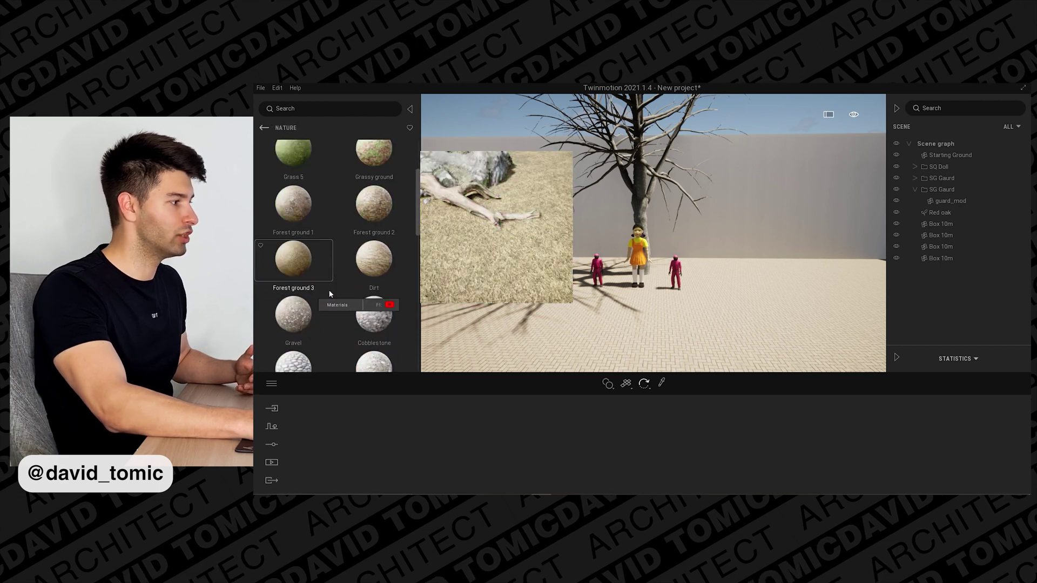
scroll(313, 286, "down", 3)
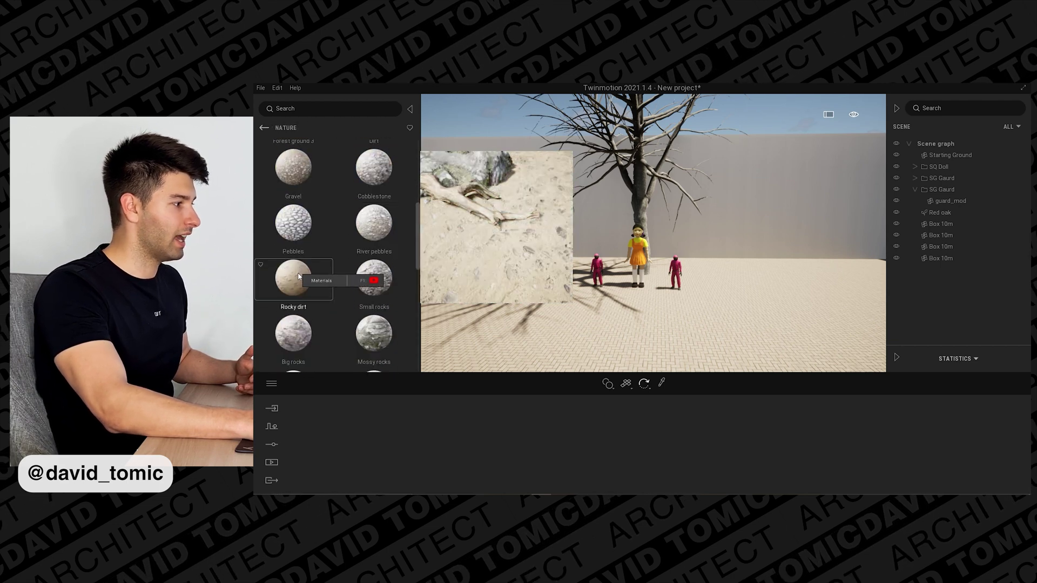
left_click_drag(298, 275, 644, 339)
right_click_drag(653, 233, 842, 215)
key("a")
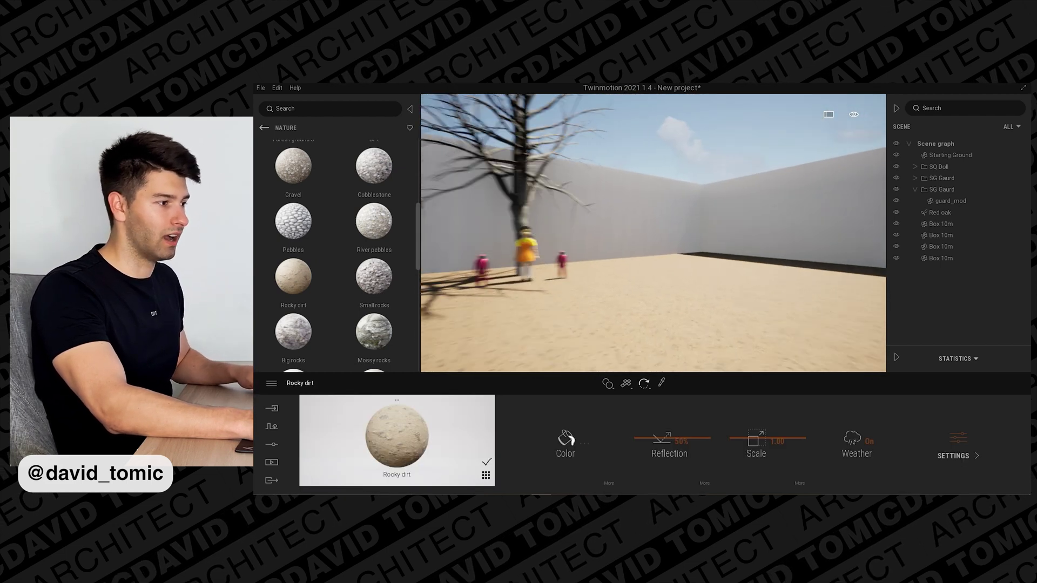
right_click_drag(653, 232, 540, 232)
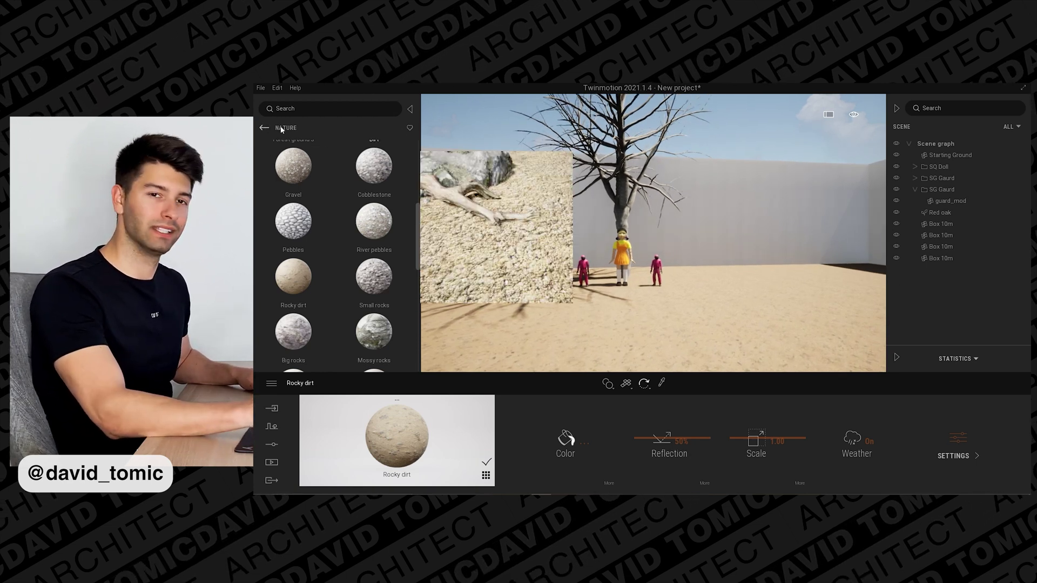
Place a Box 1m primitive on the ground in front of the doll.
left_click(264, 128)
left_click(264, 128)
left_click(264, 128)
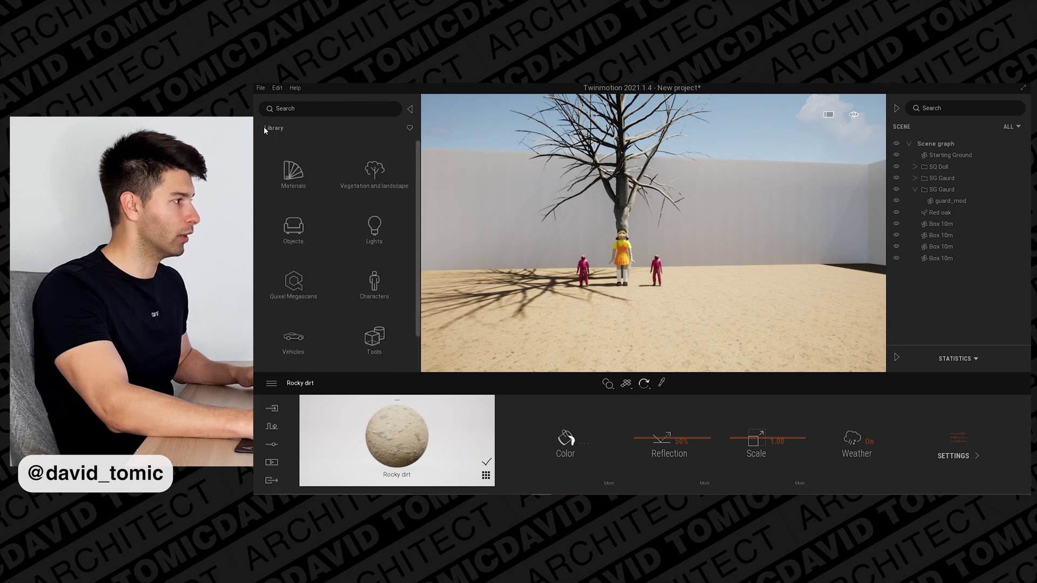
left_click(296, 229)
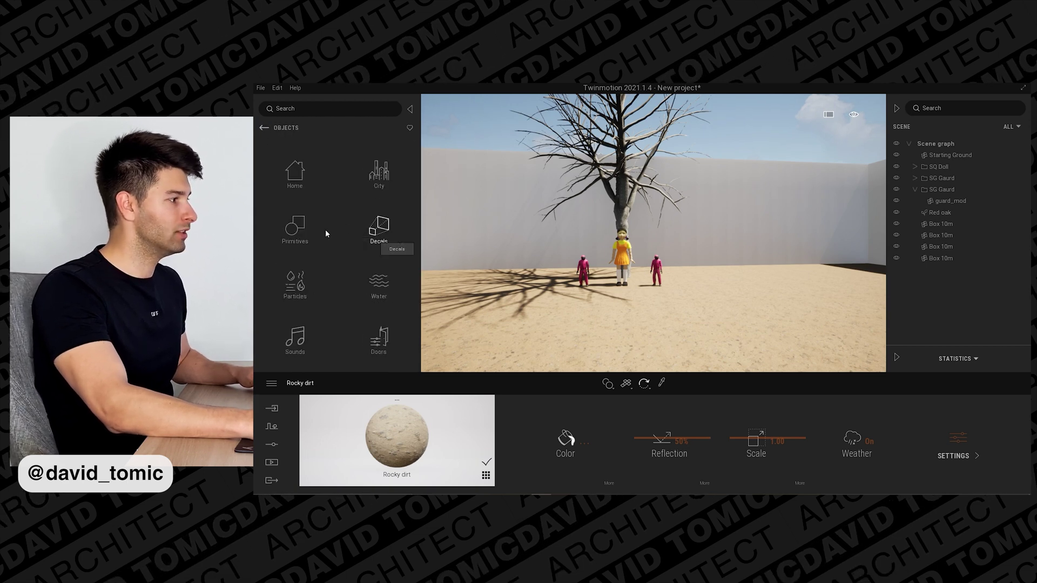
left_click(307, 238)
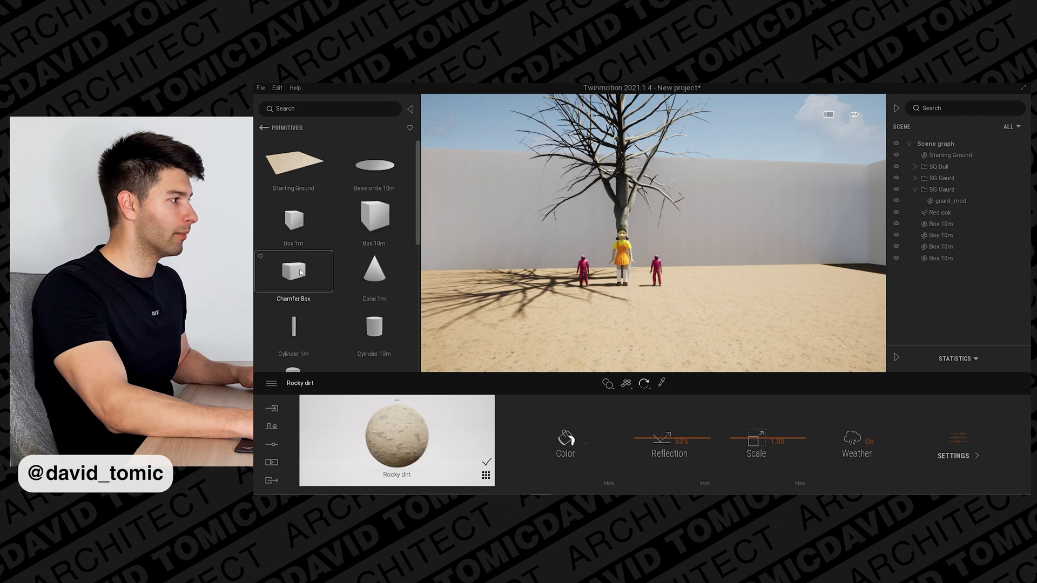
left_click_drag(366, 285, 637, 323)
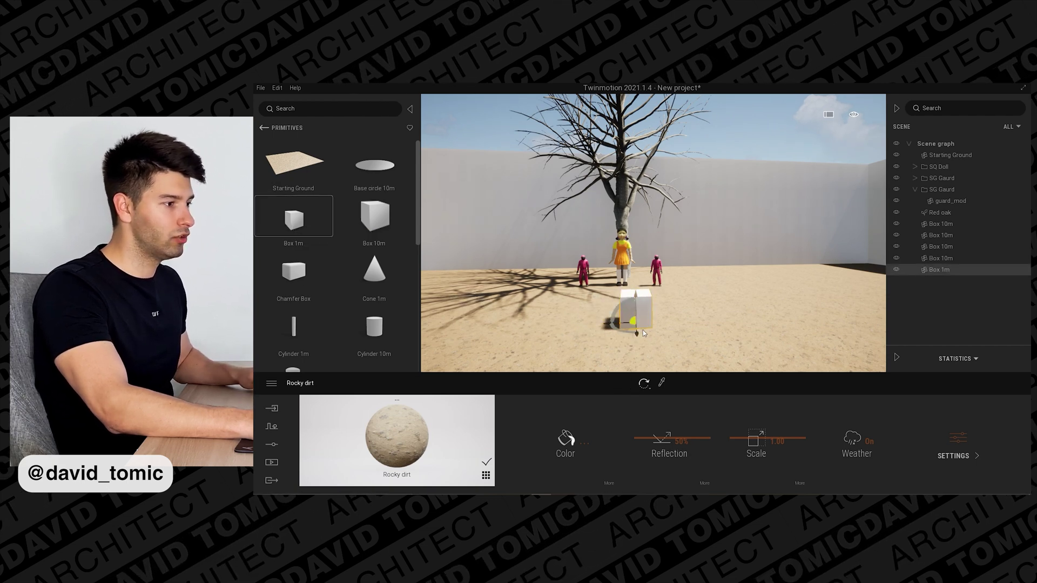
Flatten the small box against the ground and stretch it sideways across the courtyard, entering 10 as the scale value.
key("space")
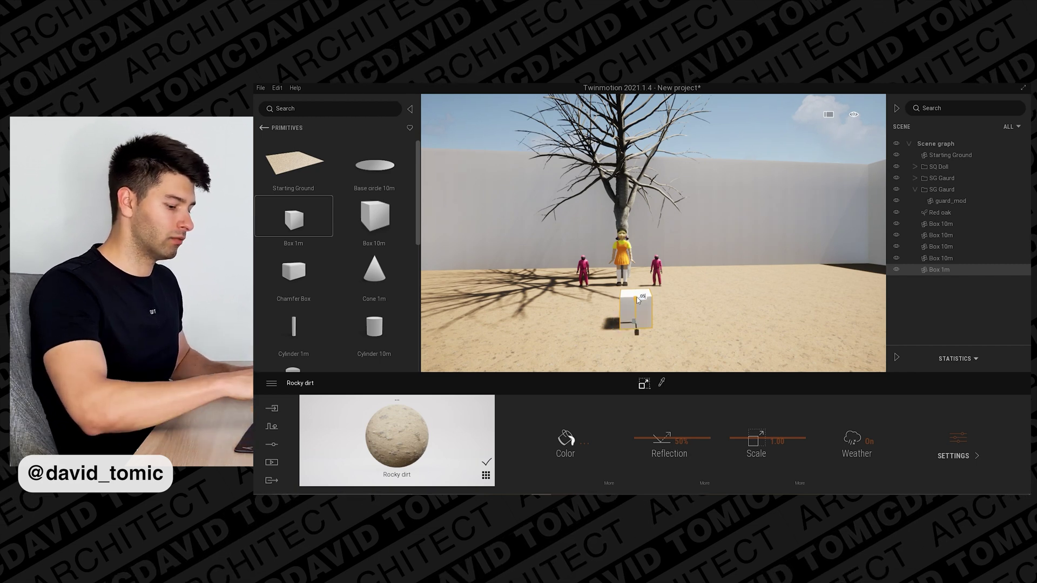
key("Return")
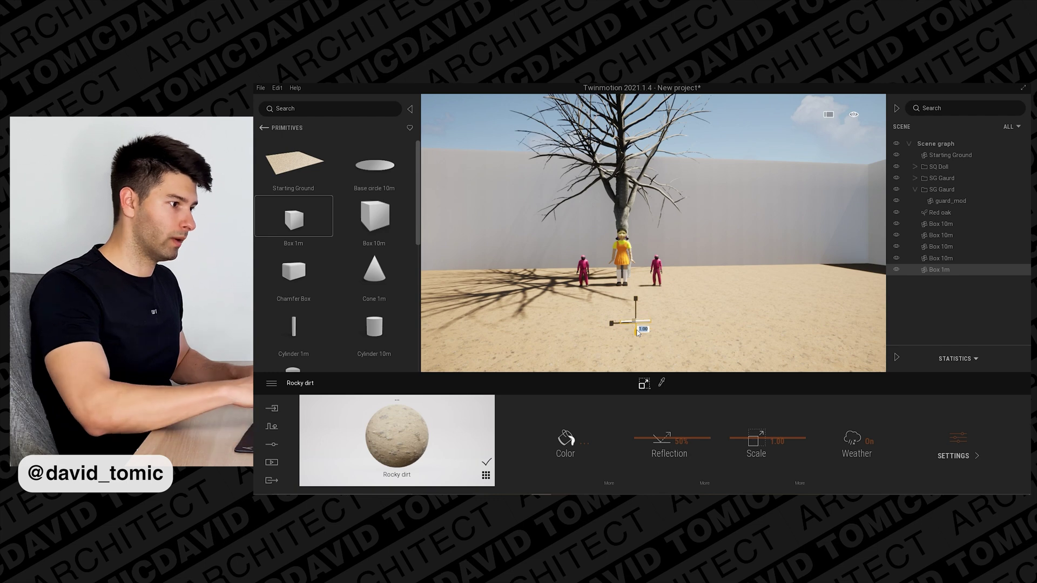
type("10")
key("Return")
type("10")
key("Return")
Narrow the stretched box into a thin line across the ground in front of the doll.
right_click_drag(640, 338, 694, 338)
left_click(661, 273)
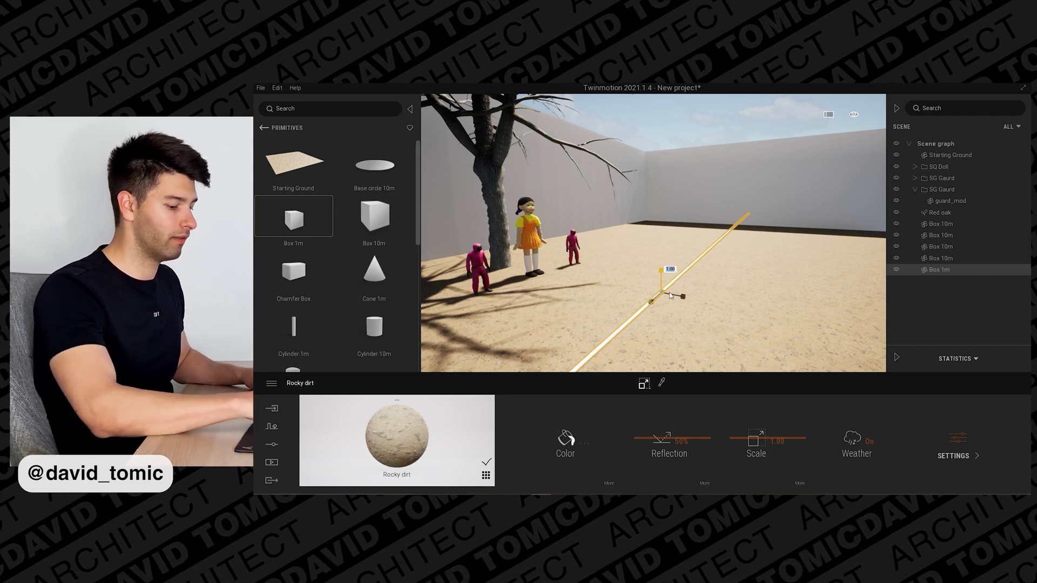
left_click_drag(685, 297, 602, 280)
key("w")
key("a")
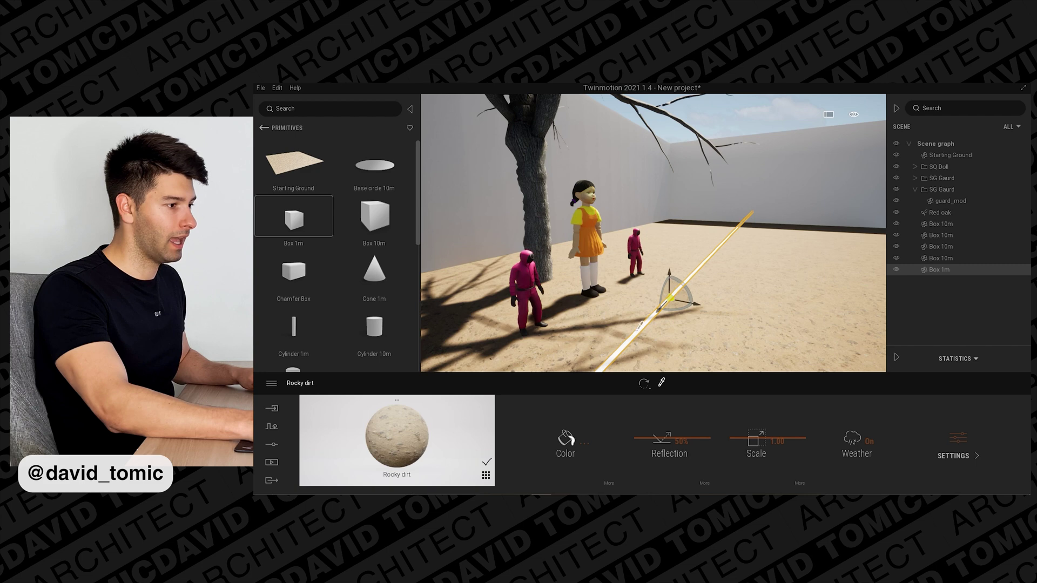
Color the thin line on the ground bright red.
left_click(587, 438)
left_click_drag(611, 278, 643, 270)
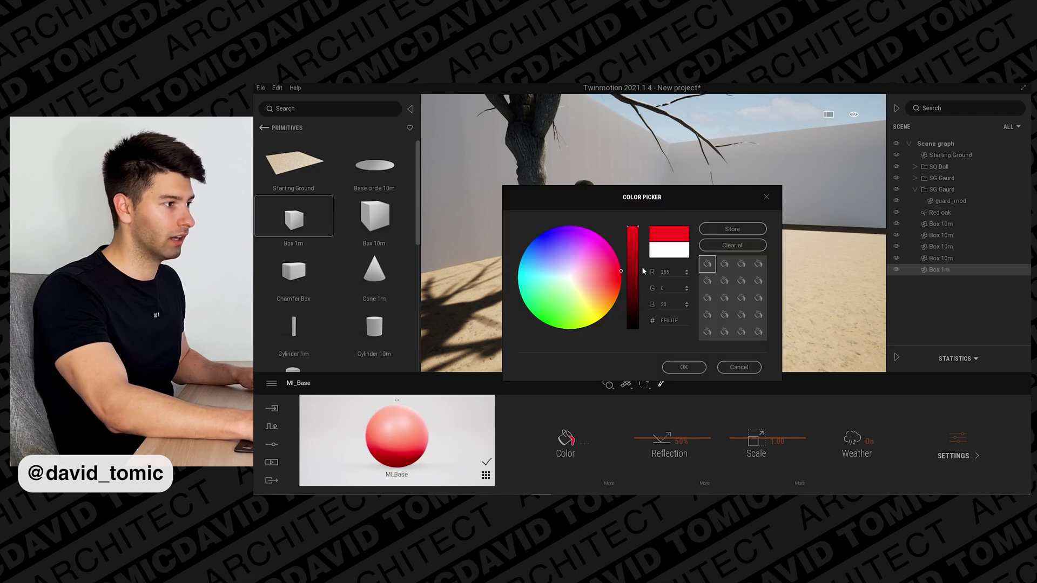
left_click(695, 370)
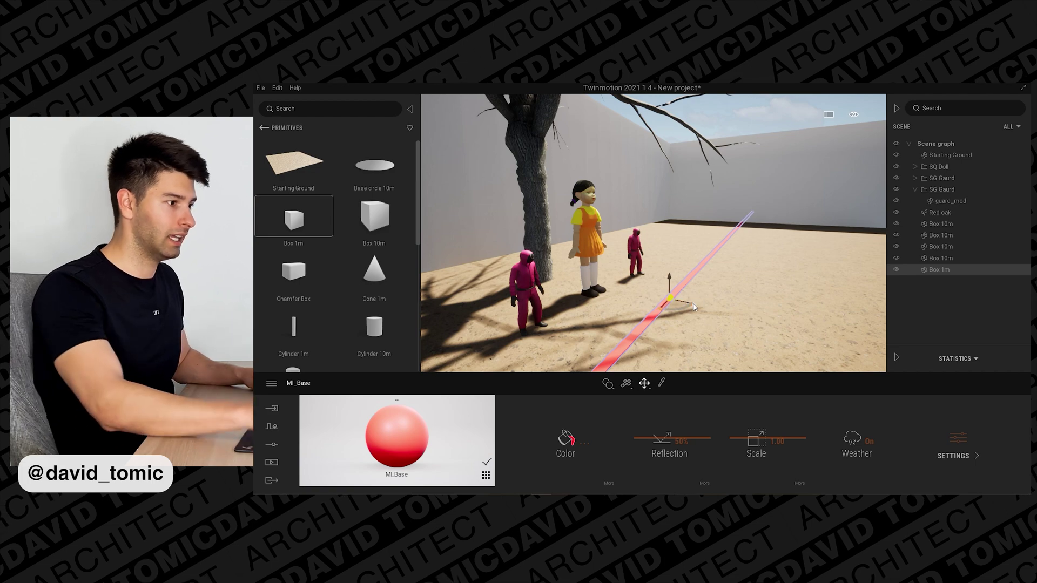
Shift the red finish line slightly across the ground, away from the doll, and deselect it.
key("space")
left_click_drag(696, 307, 711, 306)
right_click_drag(733, 306, 659, 303)
right_click_drag(775, 322, 747, 303)
key("s")
key("Escape")
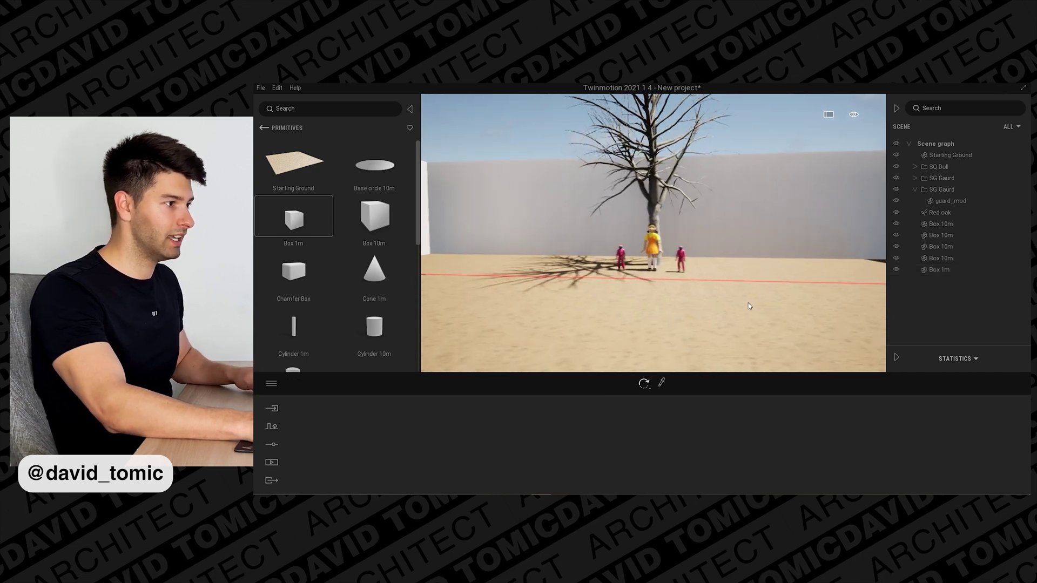
scroll(748, 306, "down", 5)
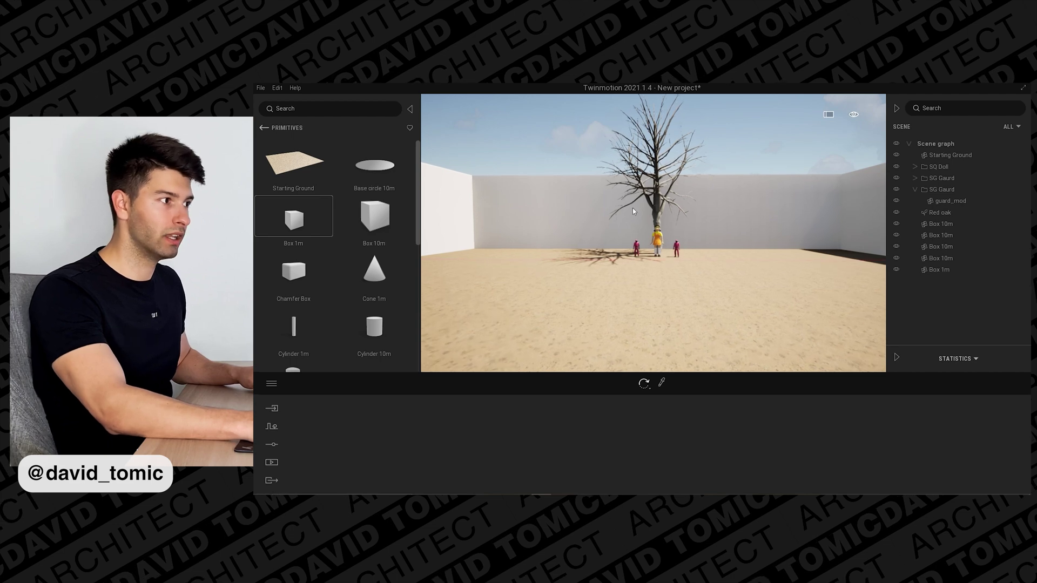
scroll(632, 265, "up", 5)
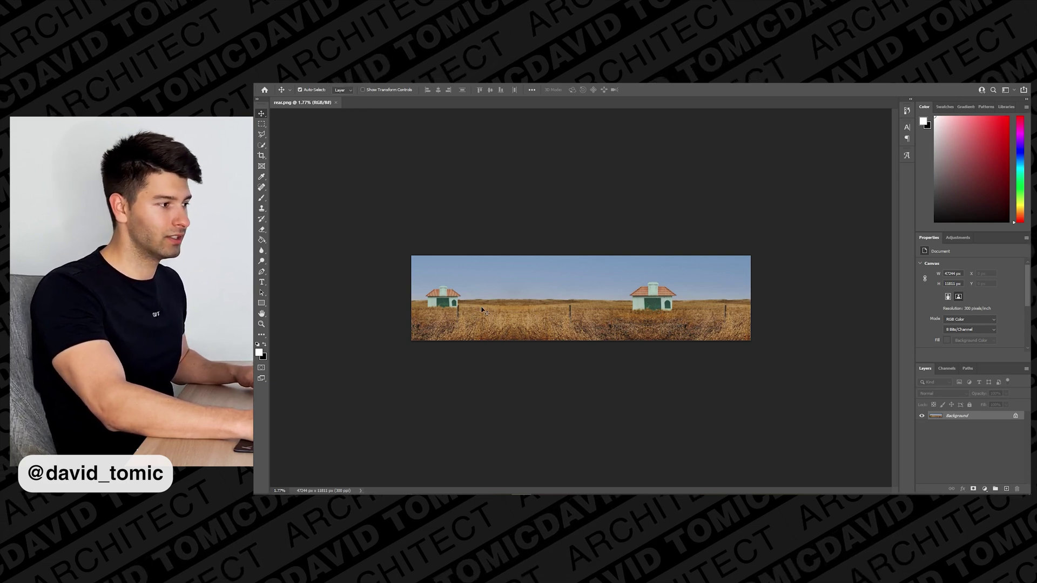
Create a new white document 100 cm wide and 400 cm high at 300 pixels/inch in RGB color.
left_click(272, 84)
left_click(278, 88)
left_click(755, 220)
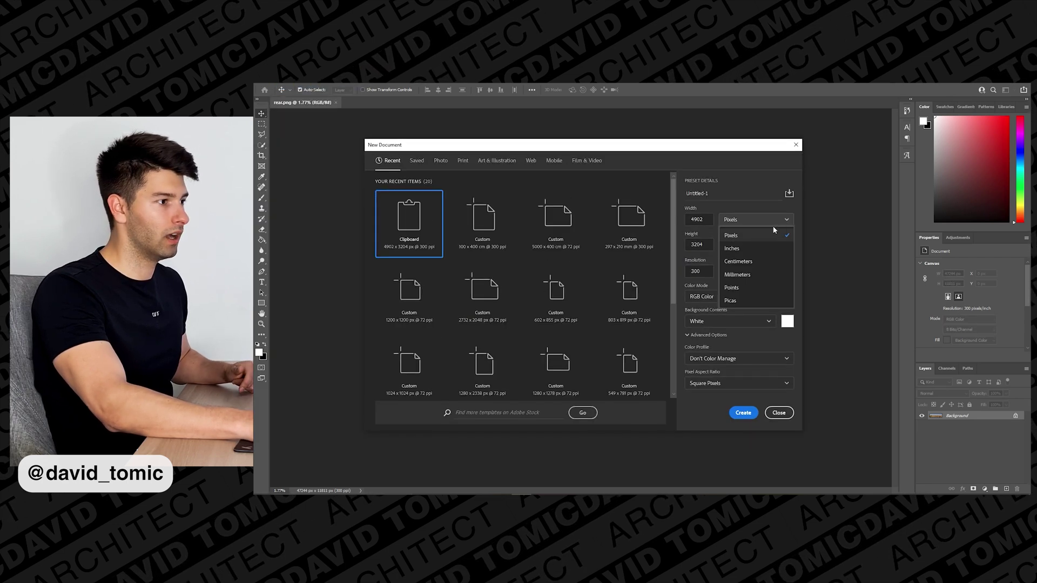
left_click(750, 262)
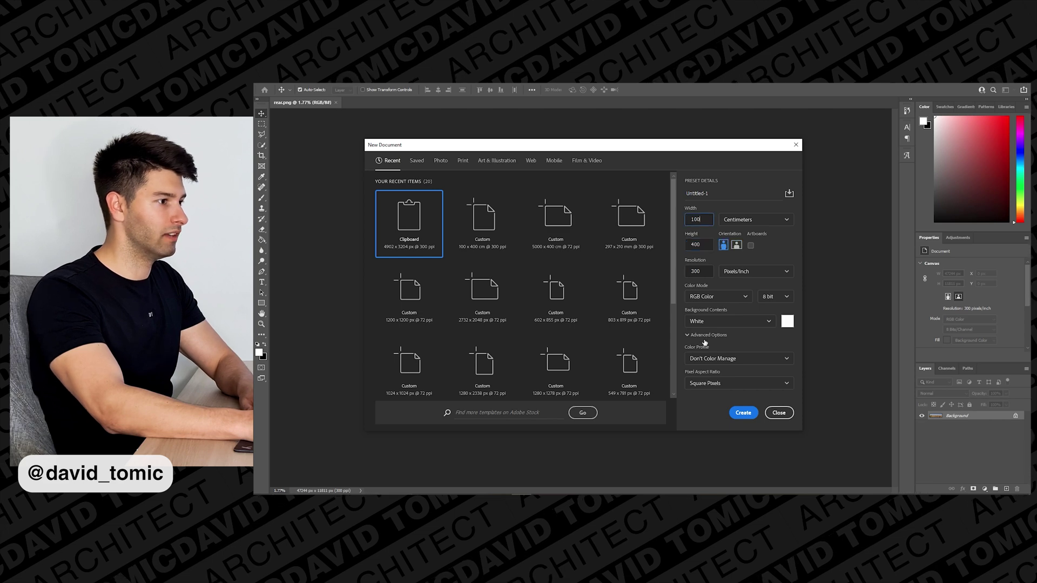
key("Return")
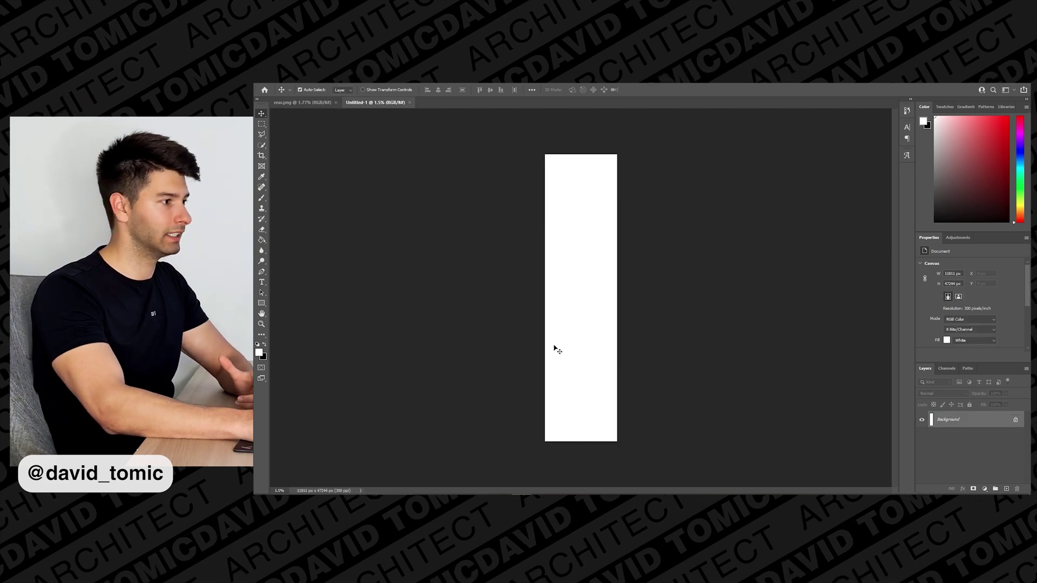
Rotate the new blank canvas 90° clockwise and compare it with the finished rear.png image.
left_click(299, 80)
mouse_move(318, 155)
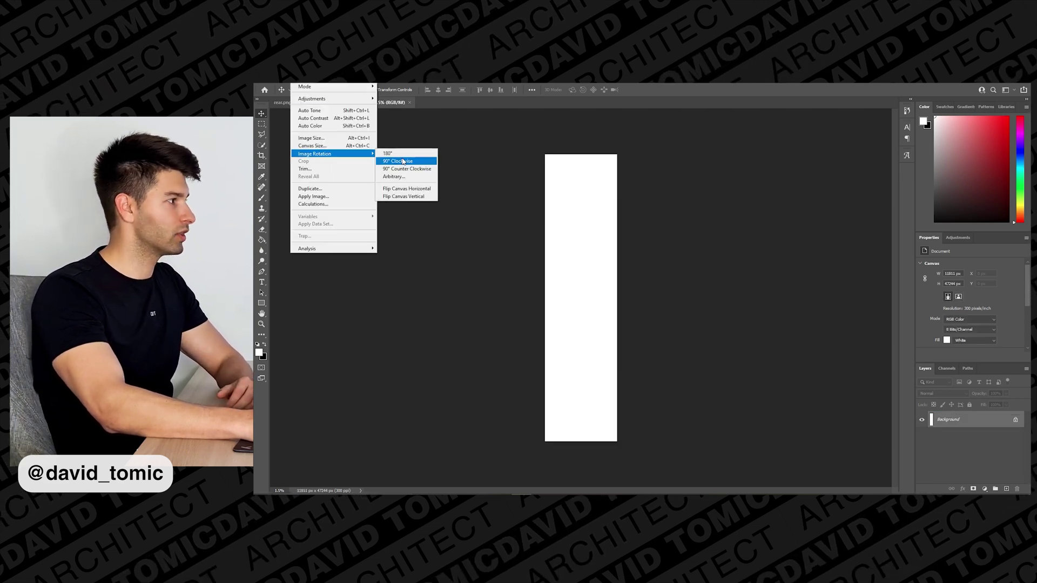
left_click(412, 163)
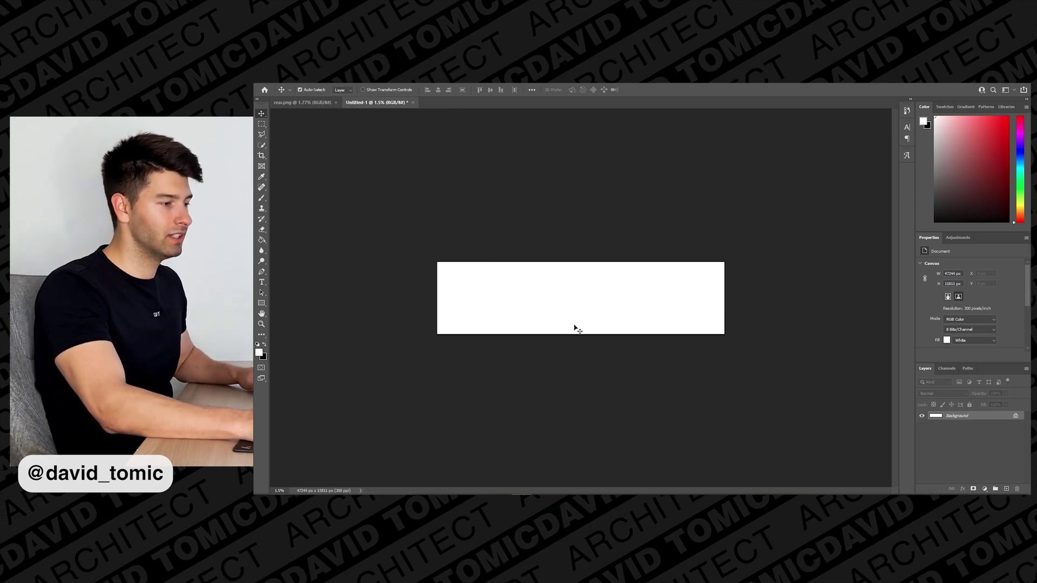
left_click(311, 102)
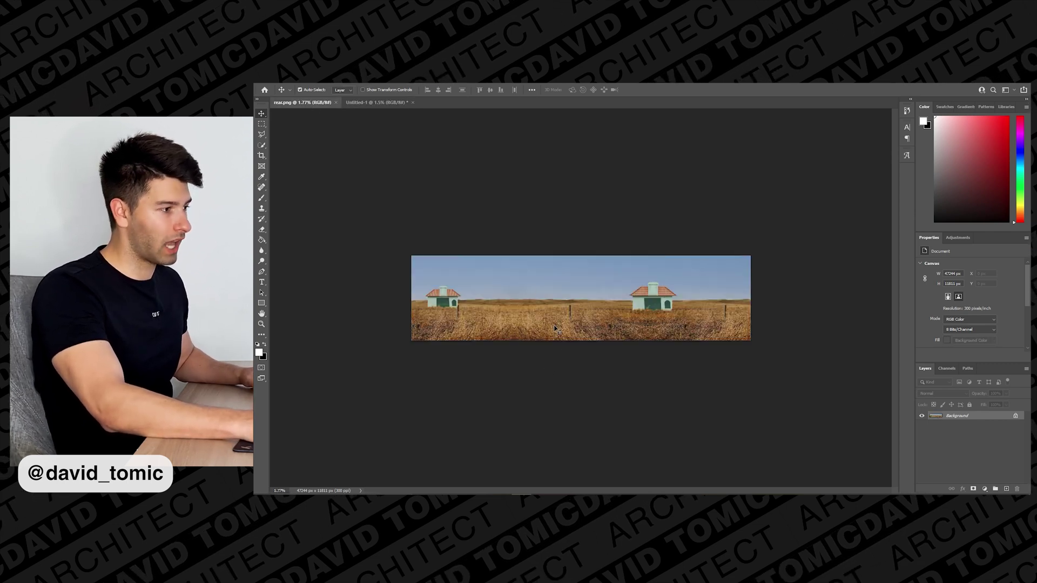
left_click(370, 103)
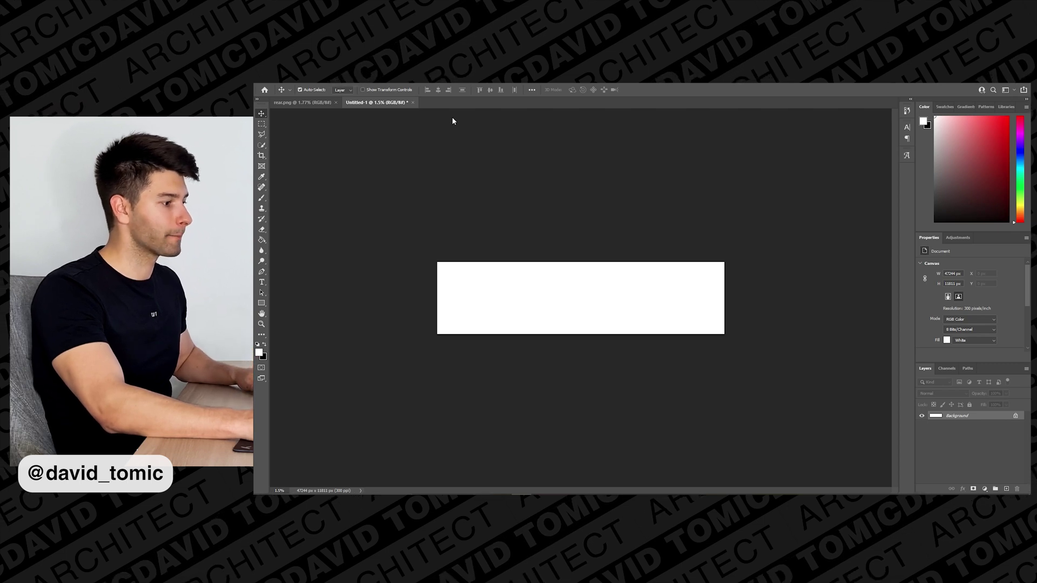
Switch to the Chrome browser and search Google Images for a "dry grass background" photo.
left_click(480, 493)
left_click(567, 264)
type("dry grass background")
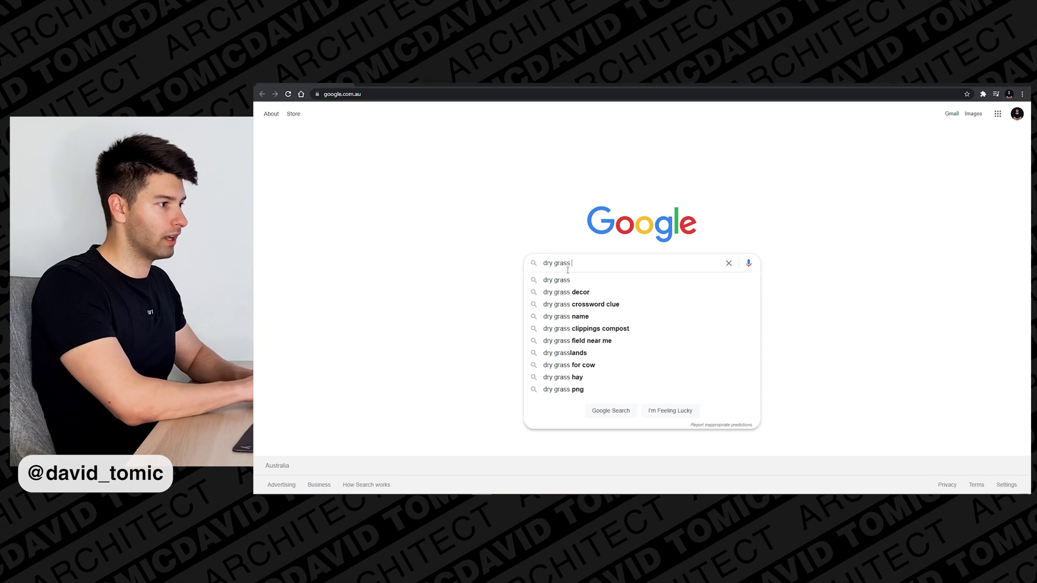
key("Return")
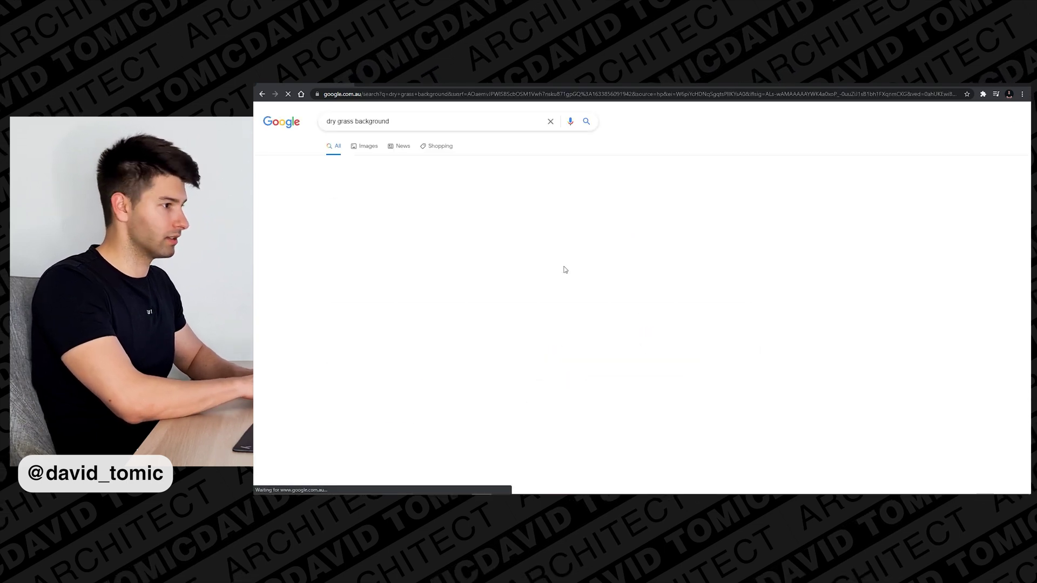
left_click(364, 150)
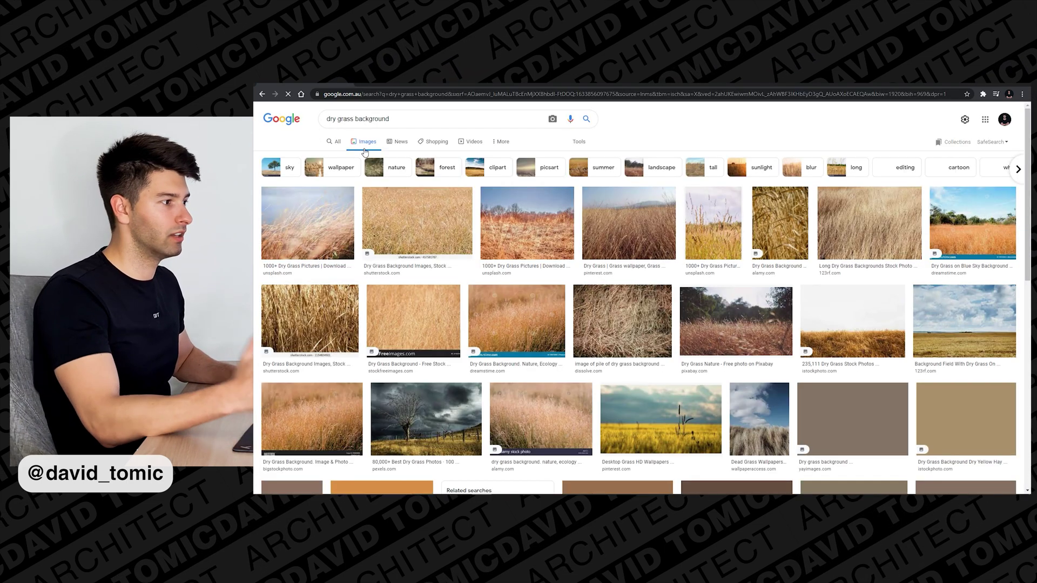
scroll(513, 255, "down", 2)
scroll(513, 254, "down", 3)
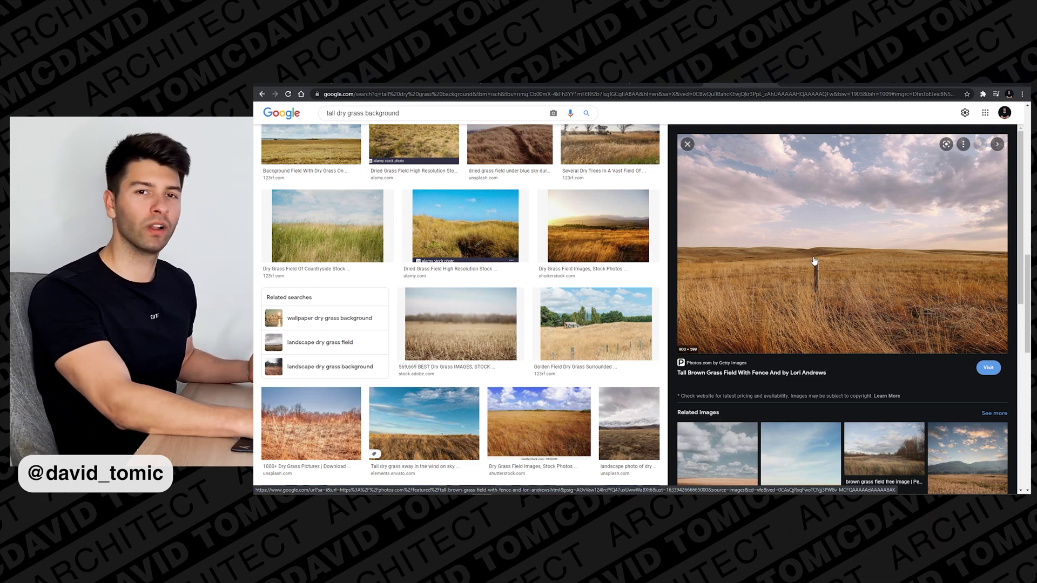
Copy the tall brown grass field photo with the fence post and paste it into the blank canvas in Photoshop.
right_click(810, 267)
left_click(853, 359)
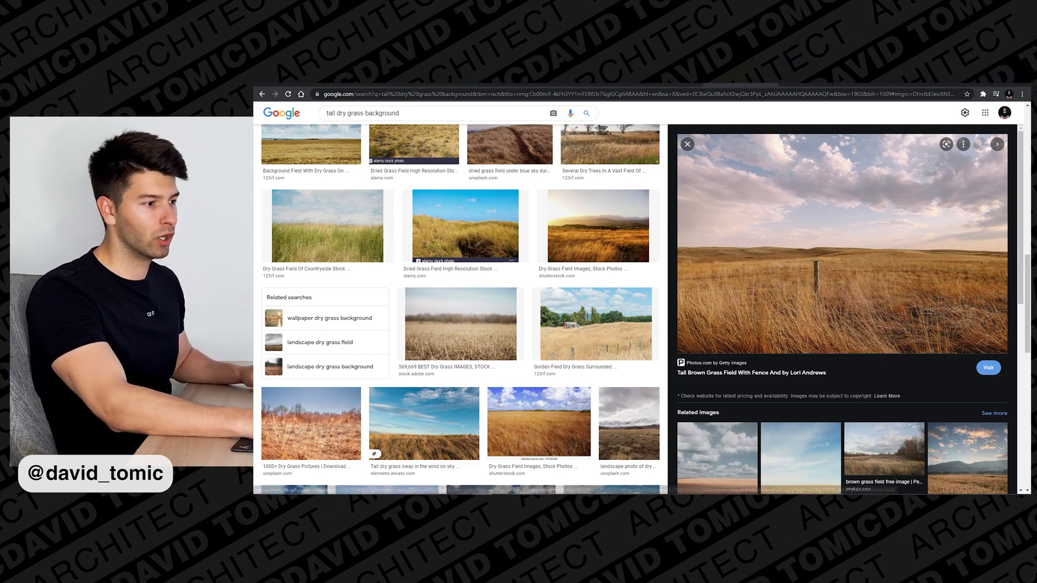
key("alt+Tab")
key("ctrl+v")
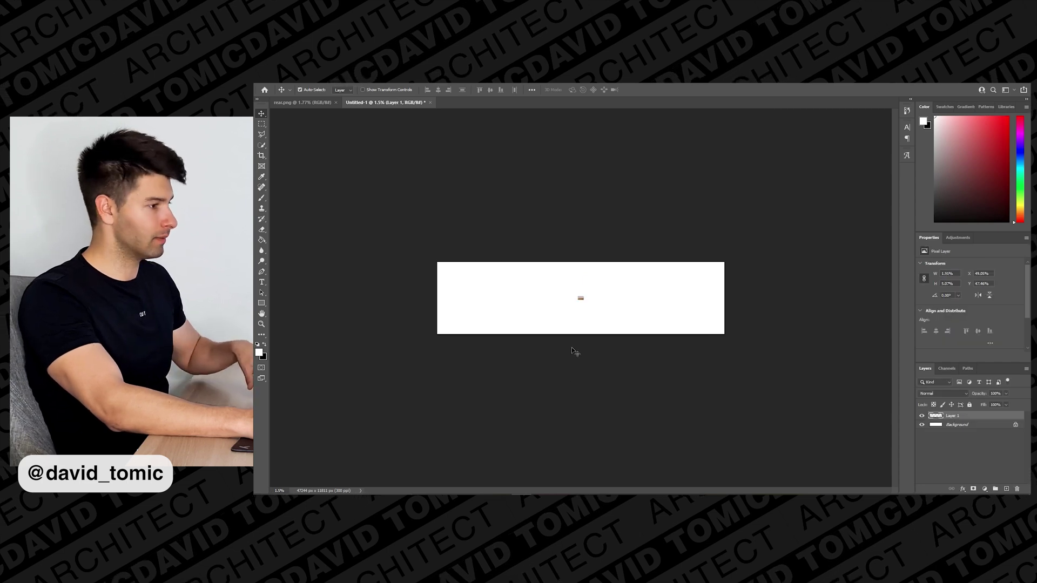
Scale the pasted grass photo from its center to about 2066% so it covers the full canvas height.
key("ctrl+t")
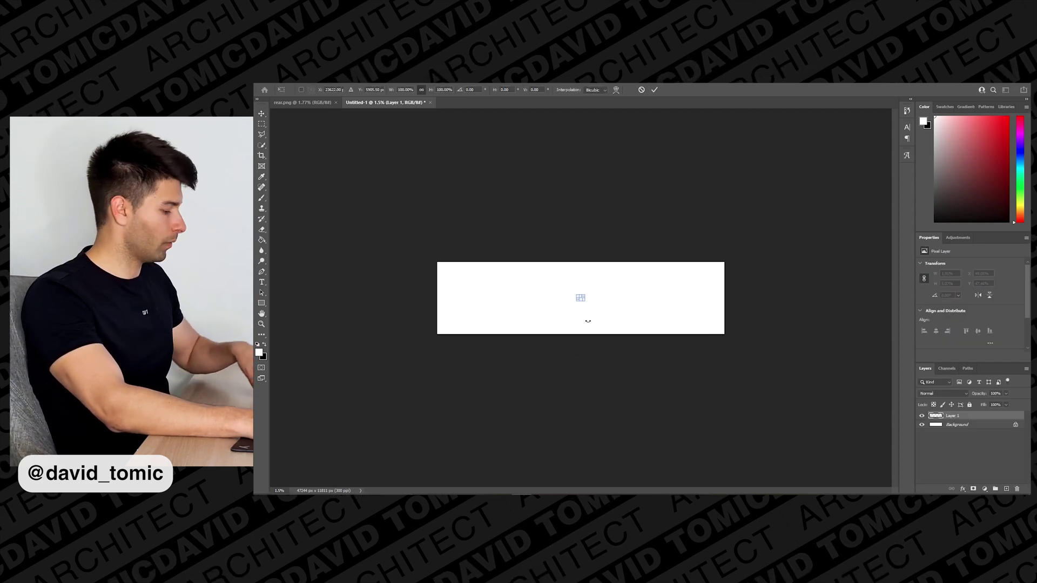
left_click_drag(590, 306, 638, 344, "alt")
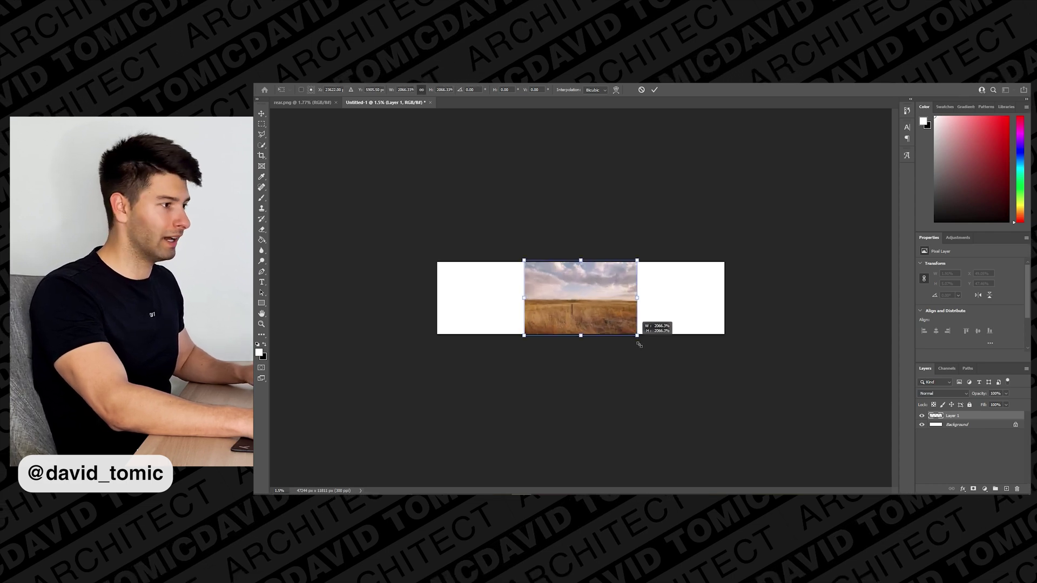
key("Return")
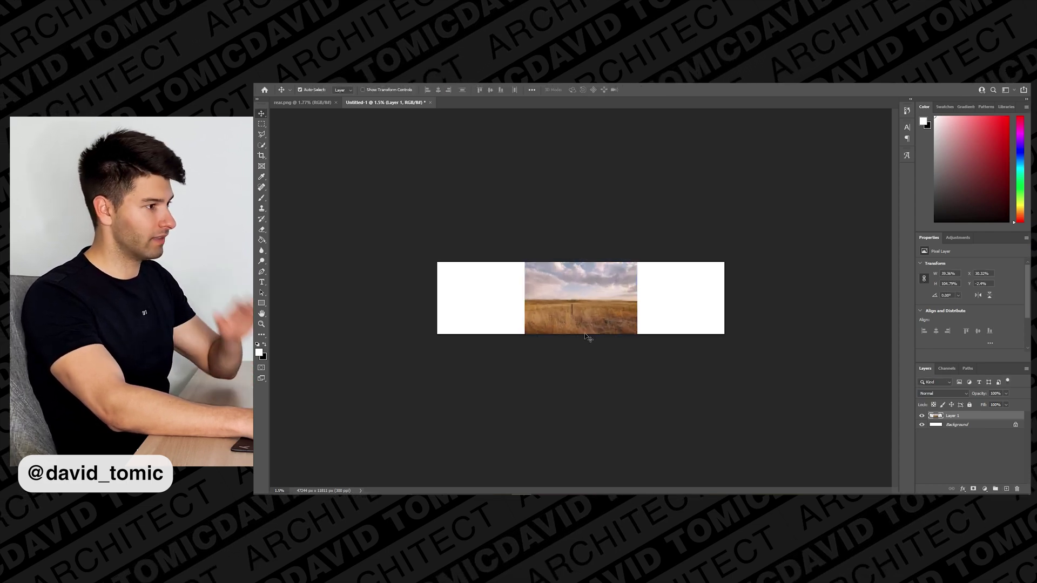
key("ctrl+plus")
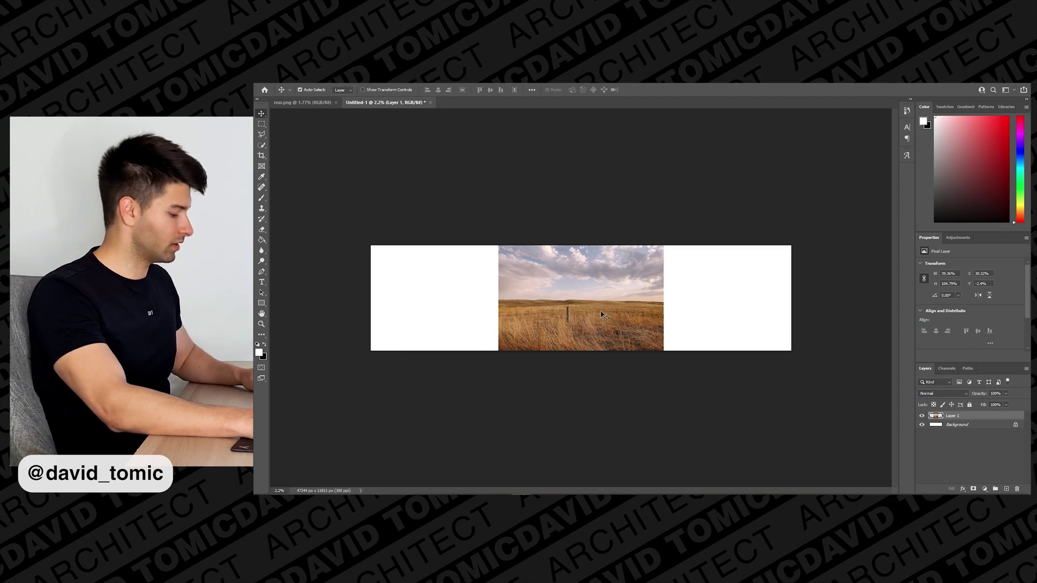
Fill the empty areas on both sides of the grass photo with horizontally mirrored copies of it.
left_click_drag(588, 312, 724, 301, "alt")
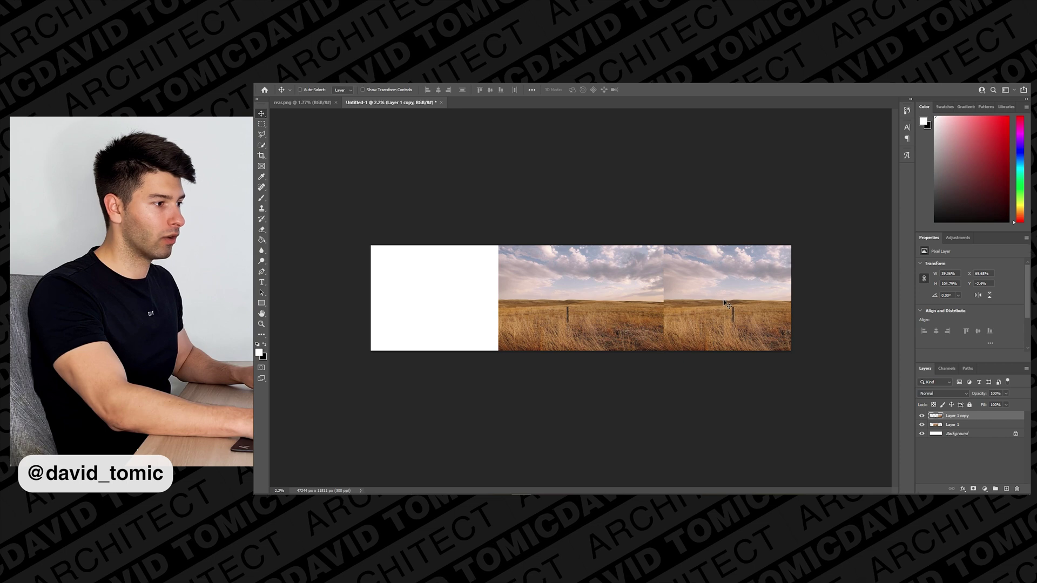
key("ctrl+t")
right_click(717, 296)
left_click(734, 454)
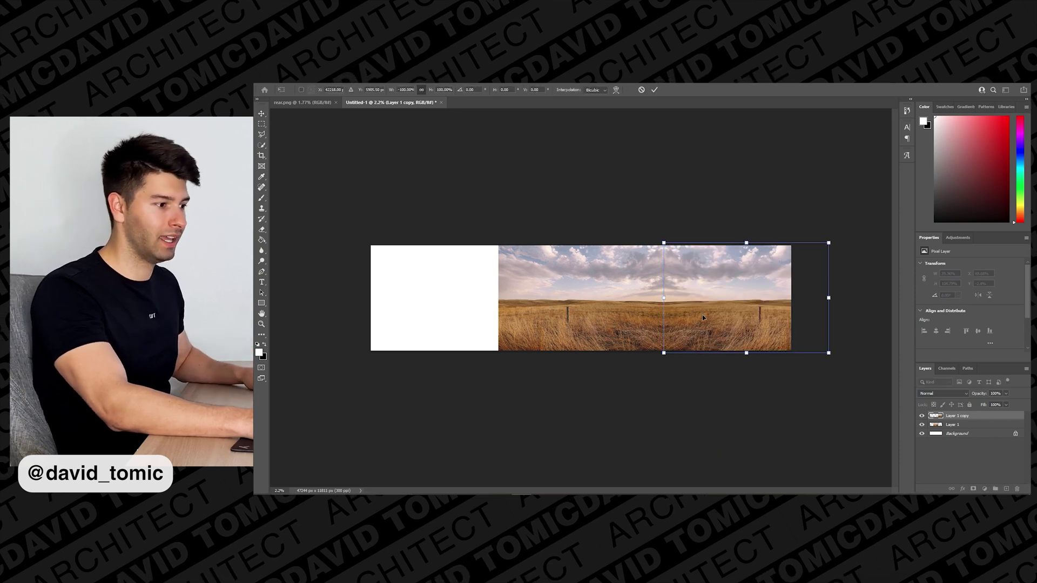
key("Return")
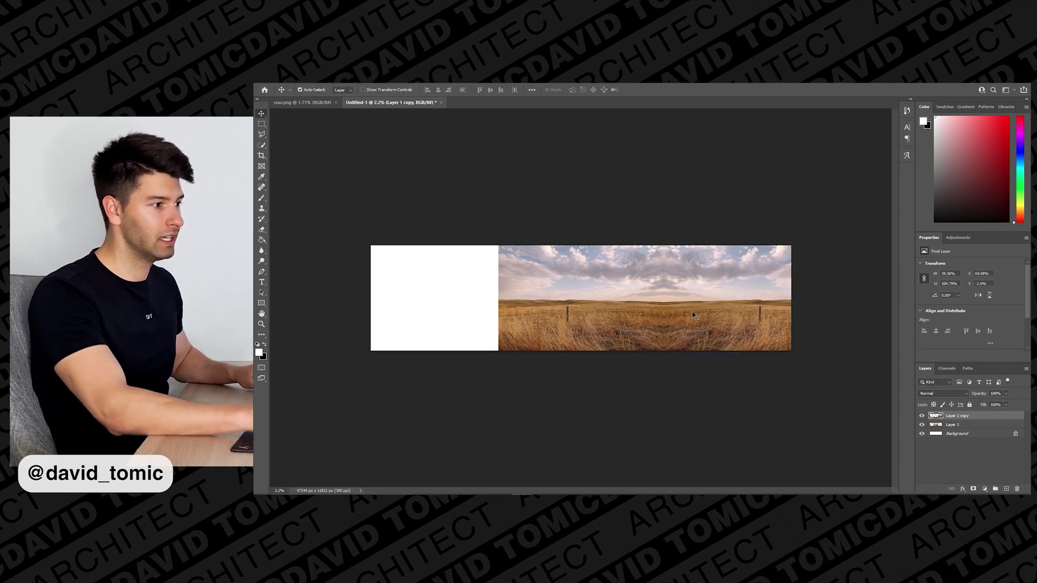
left_click_drag(710, 307, 382, 308, "alt")
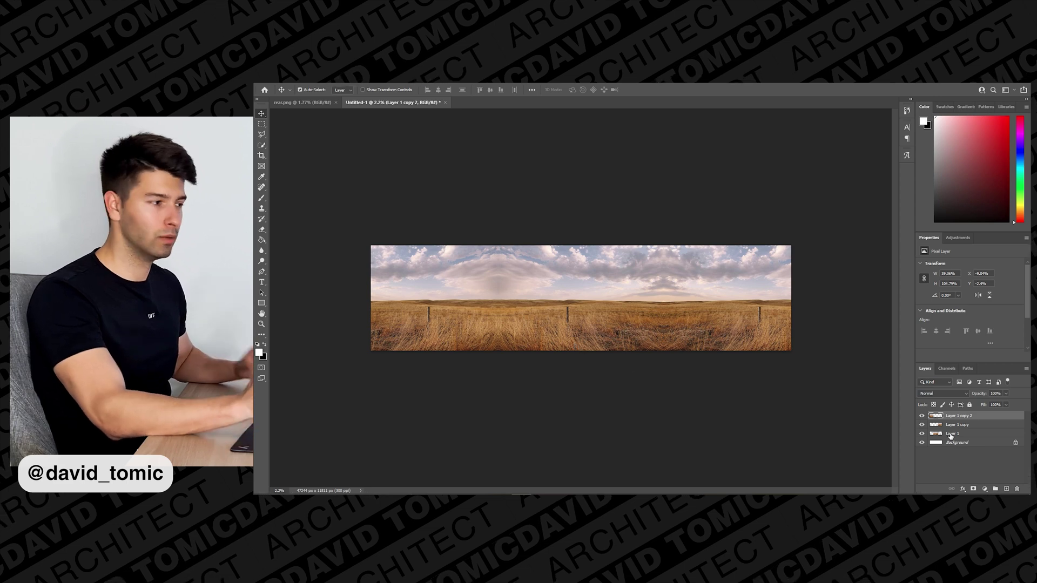
Merge all layers into one and replace the cloudy sky with a clear blue sky, output to new layers.
left_click(965, 444, "shift")
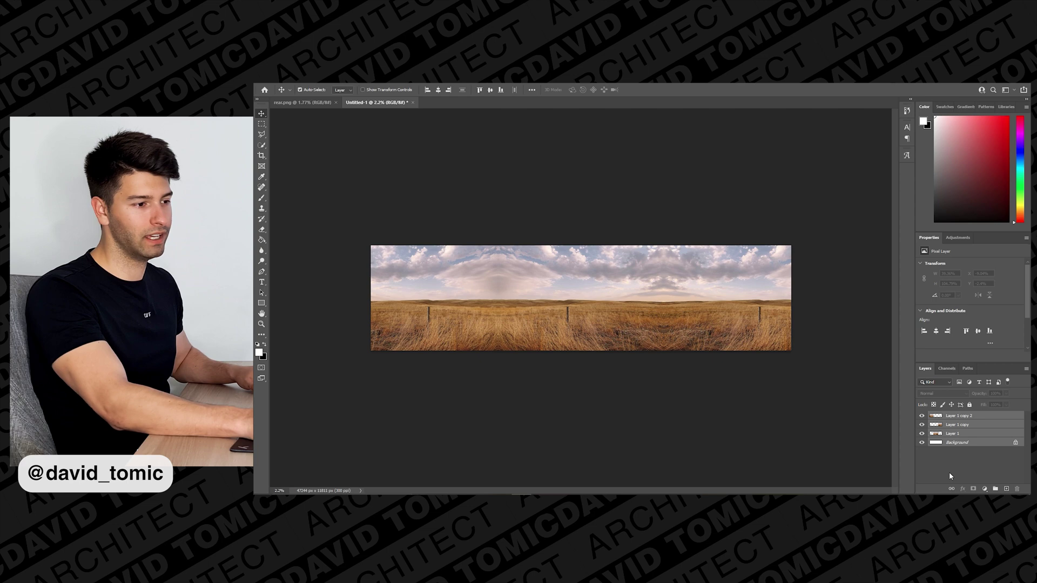
key("ctrl+e")
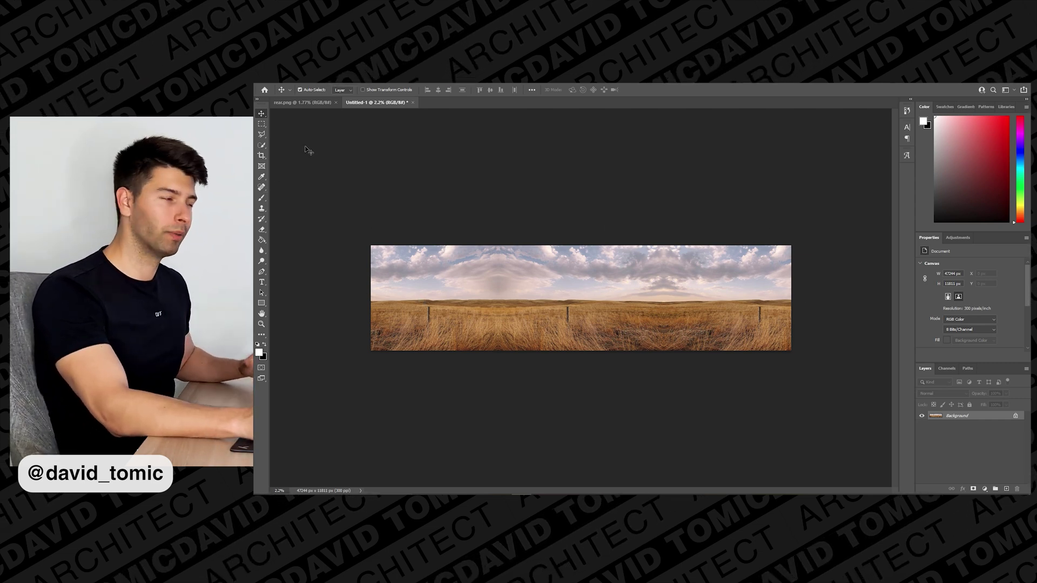
left_click(286, 81)
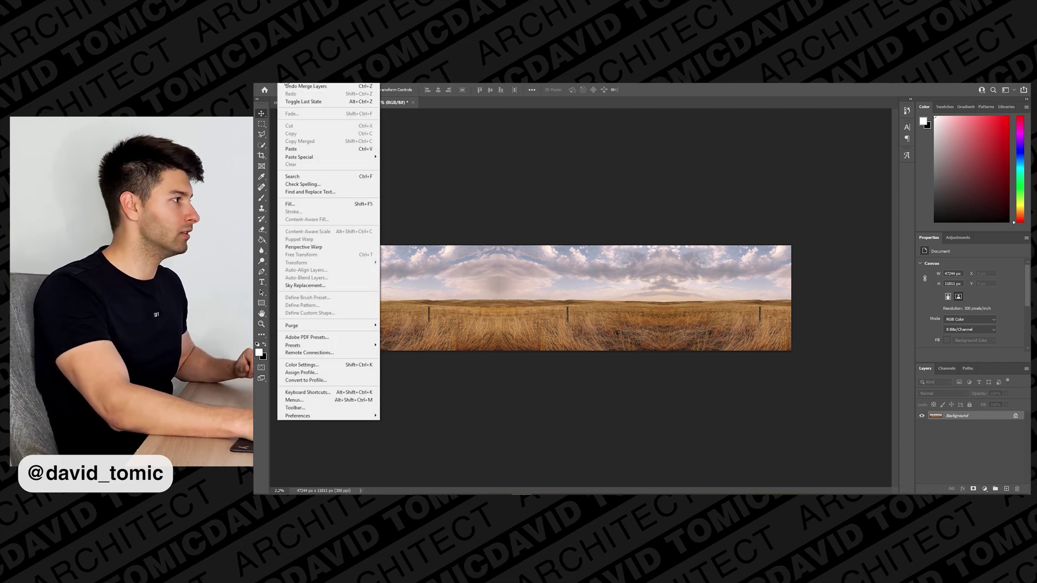
left_click(321, 283)
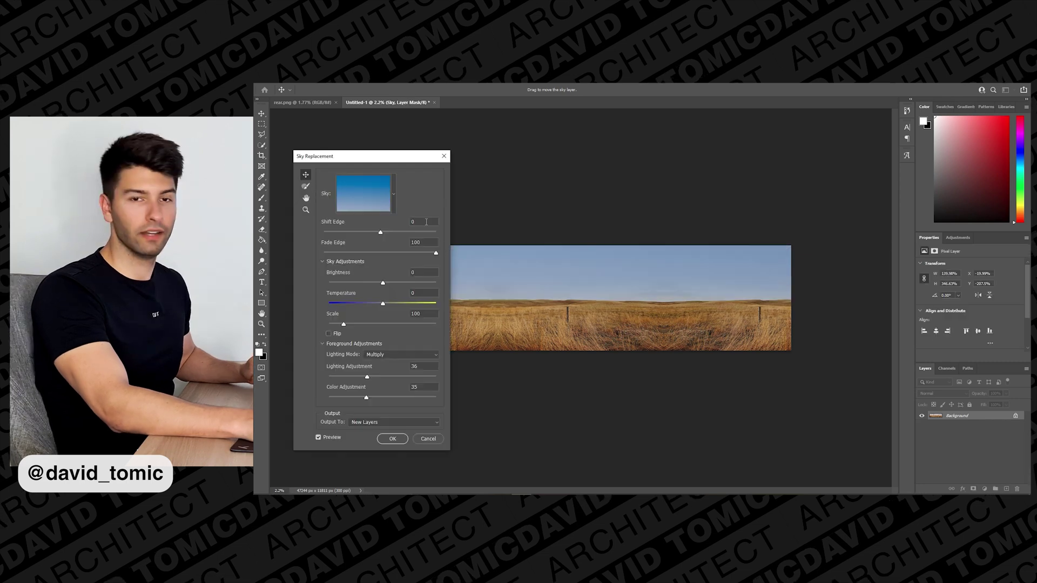
left_click_drag(396, 156, 429, 170)
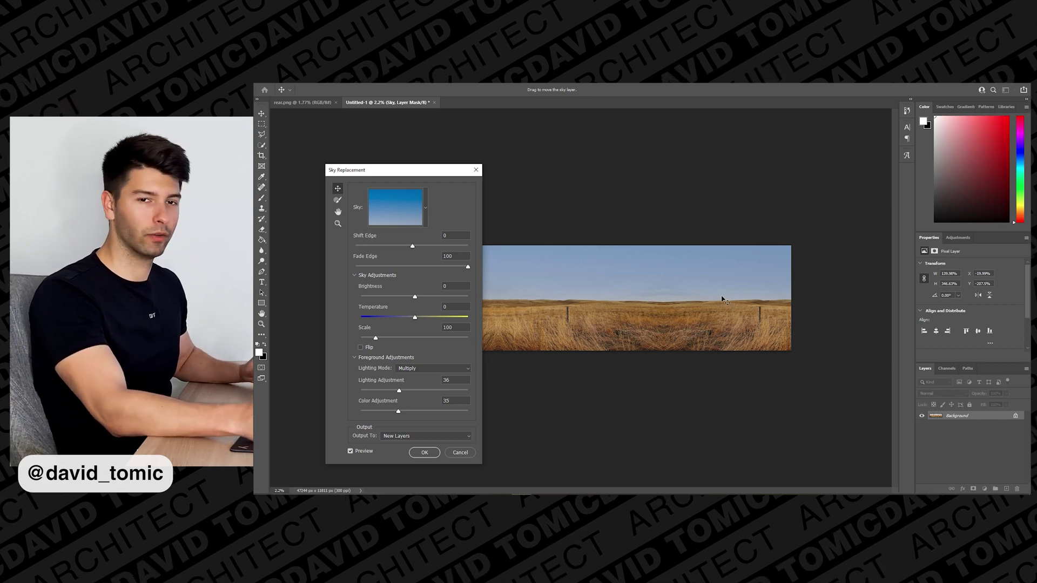
left_click(424, 453)
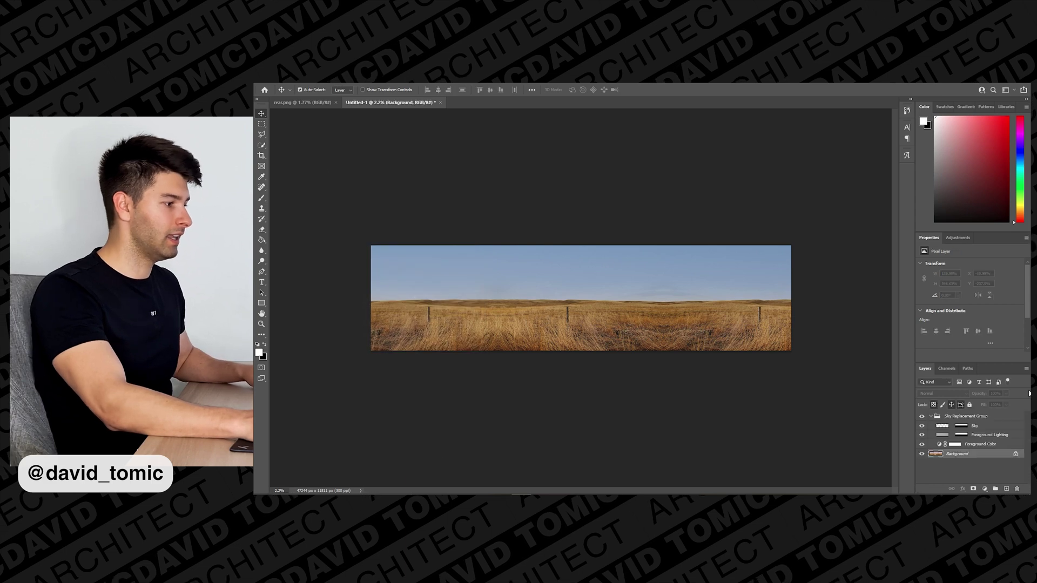
Merge all layers into the background and save the image as left and right.png on the Desktop, replacing the existing file, with large file size.
left_click(983, 417)
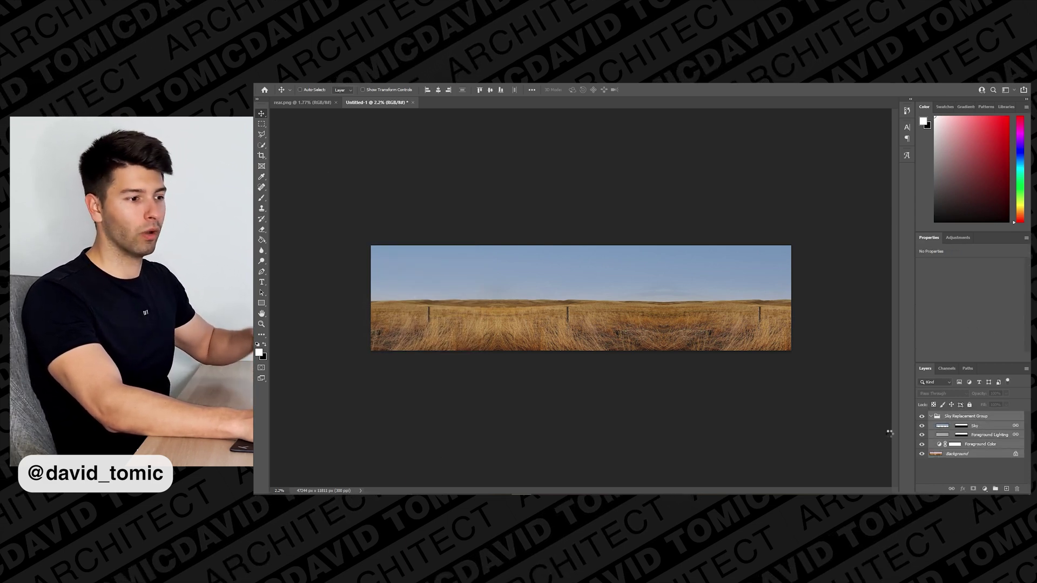
key("Delete")
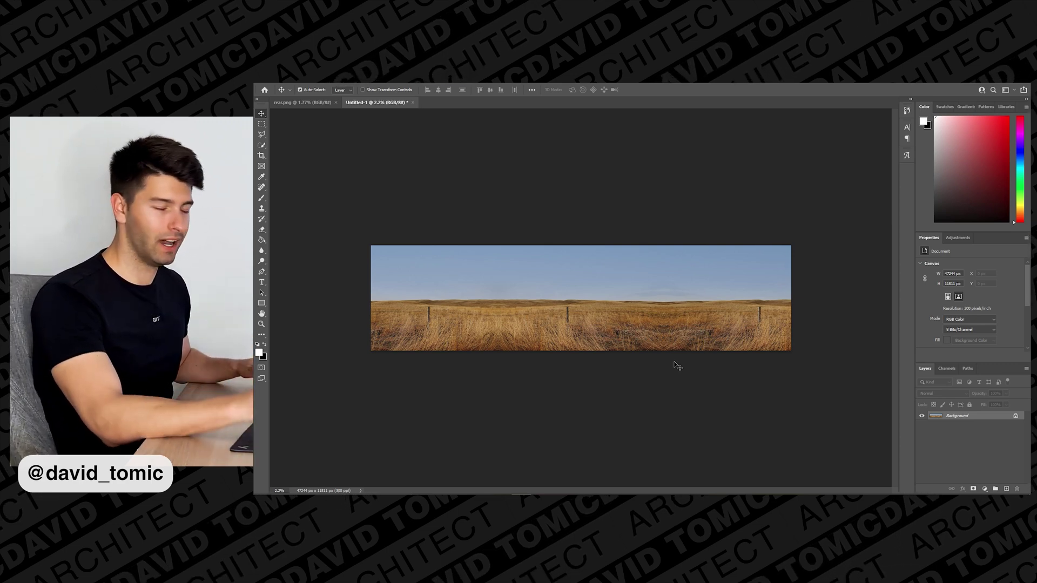
key("ctrl+shift+s")
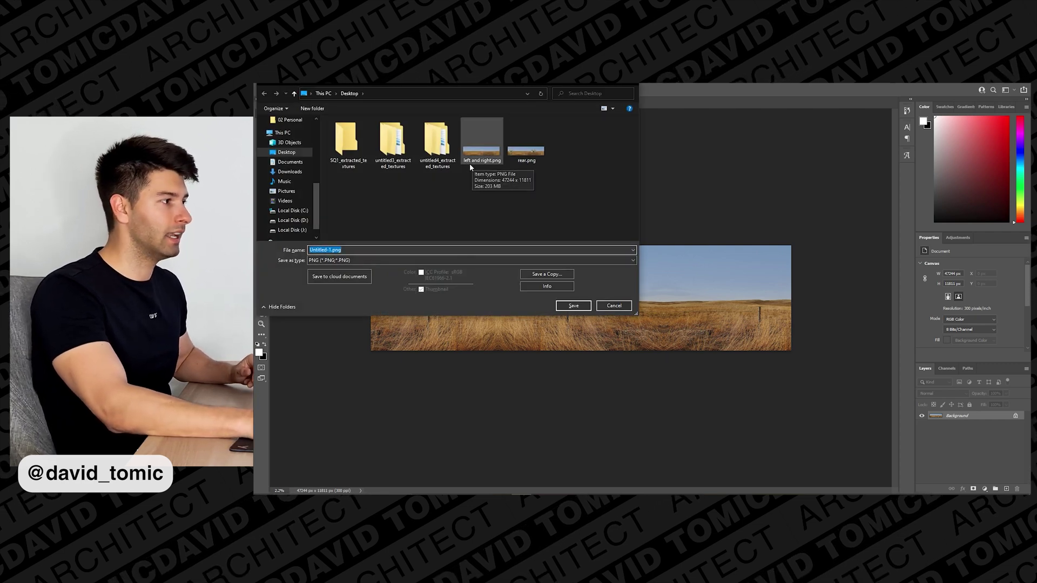
left_click(487, 155)
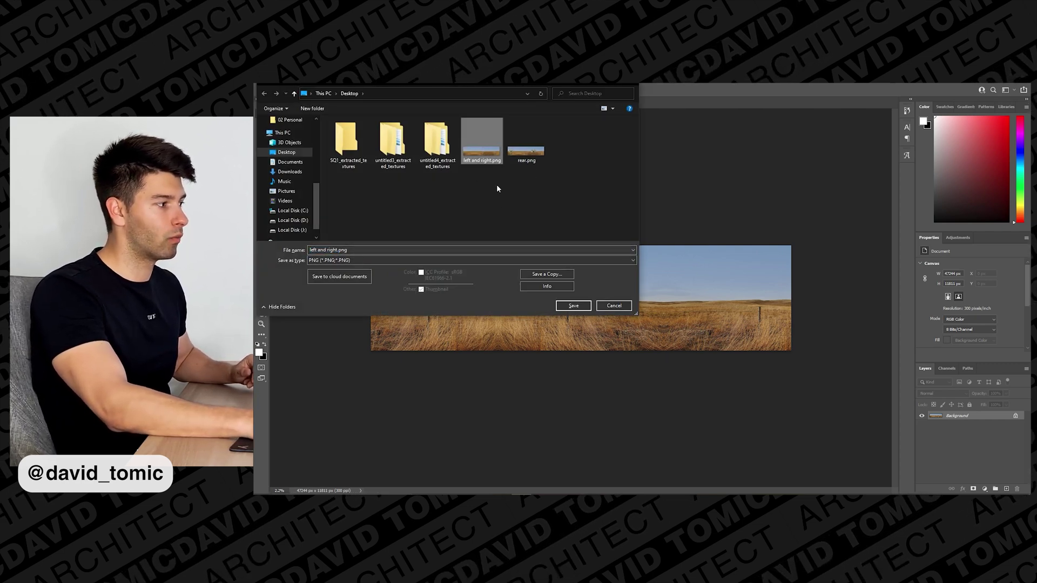
left_click(574, 315)
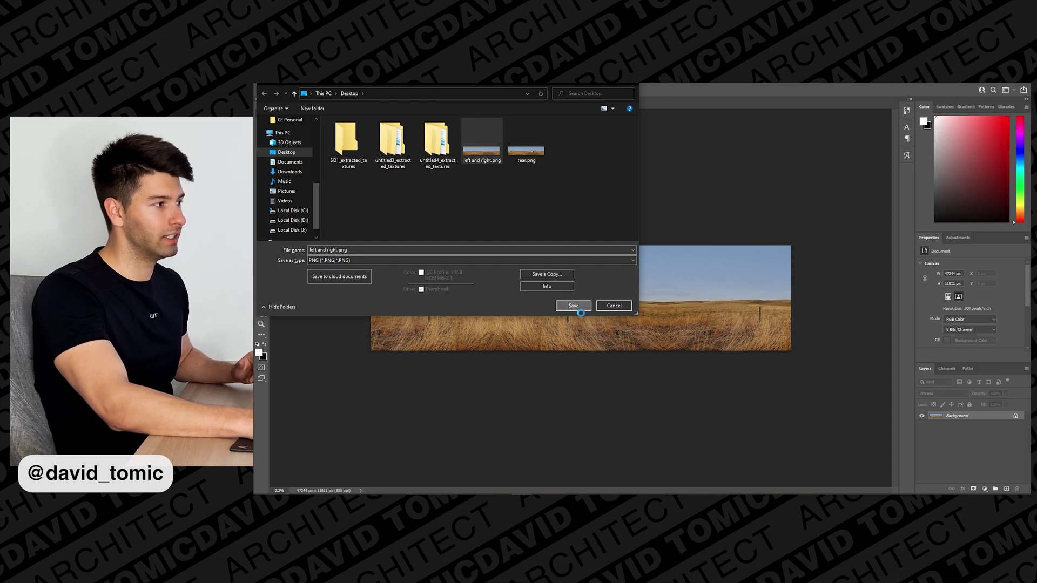
left_click(662, 289)
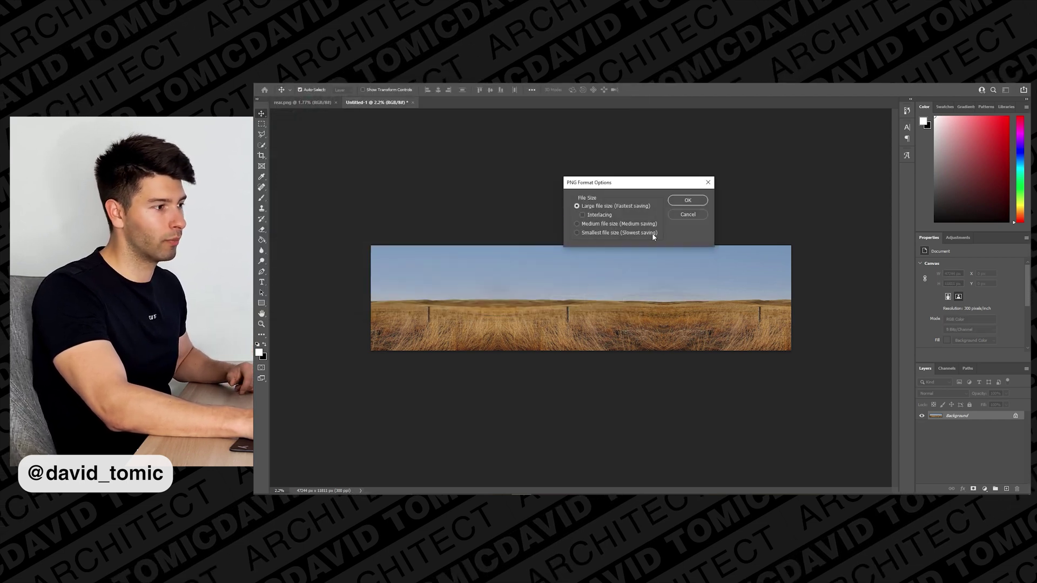
left_click(675, 202)
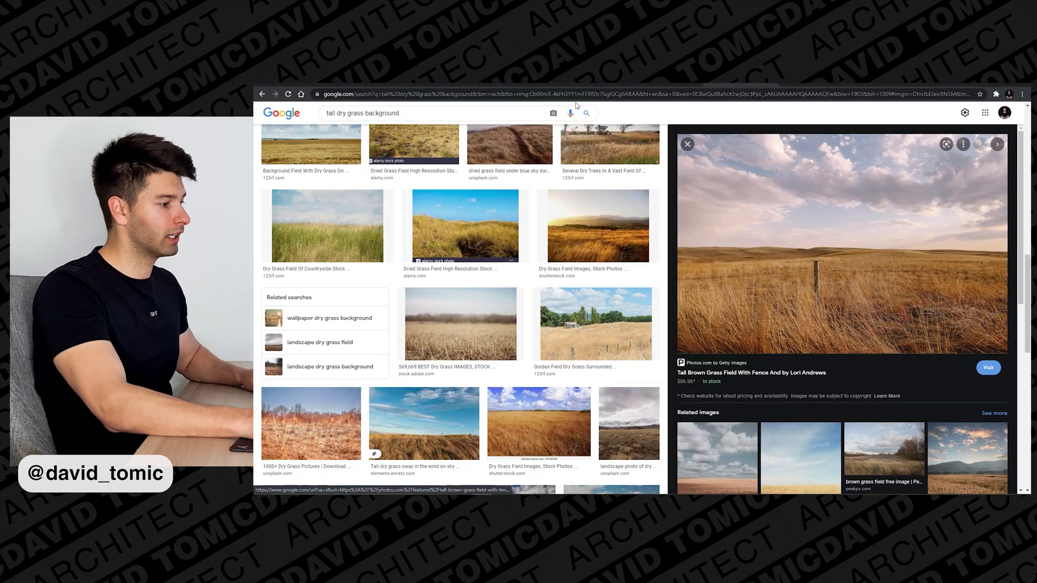
Switch to the browser and search Google Images for "squid game red light green light scene".
left_click(579, 95)
type("squid game red light green light scene")
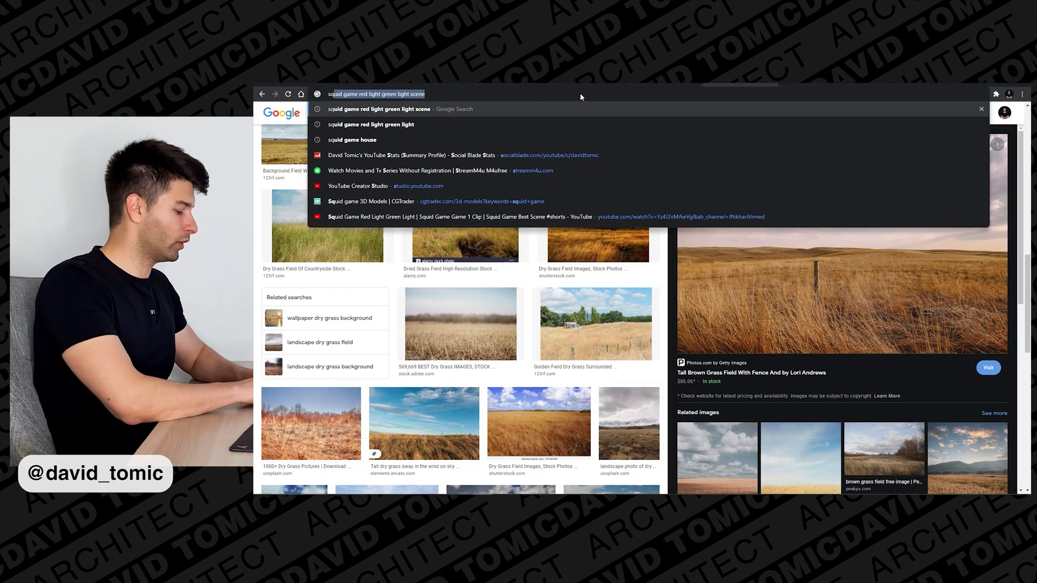
key("Return")
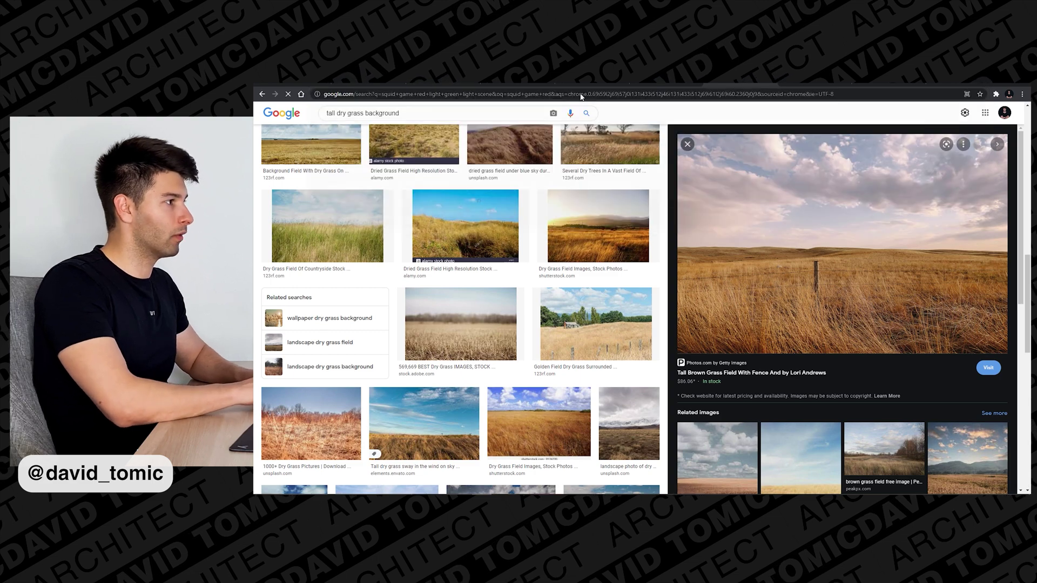
left_click(399, 146)
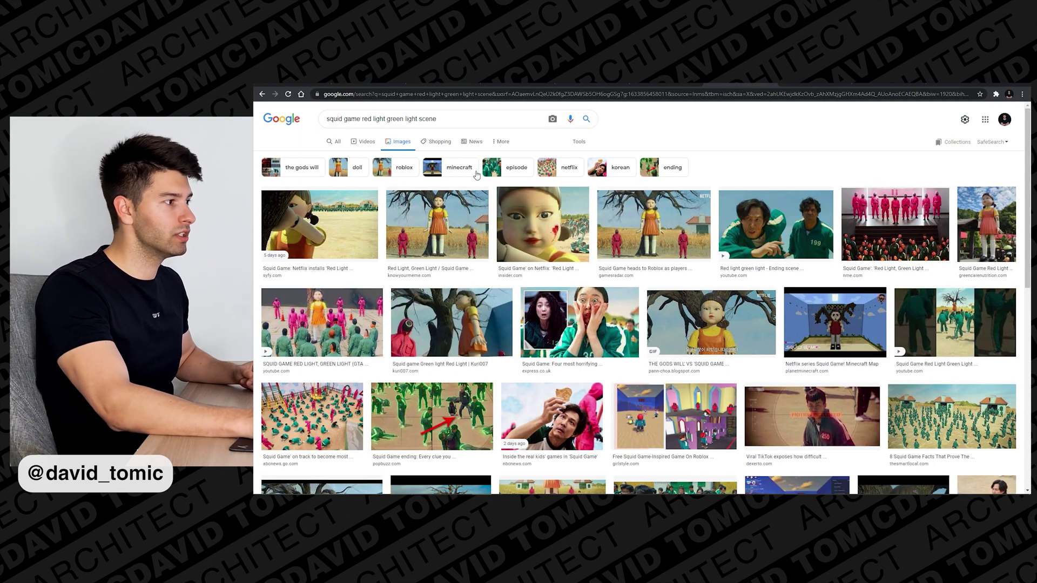
Copy the GamesRadar image of the doll with two guards and the house, and paste it into left and right.png in Photoshop.
left_click(653, 224)
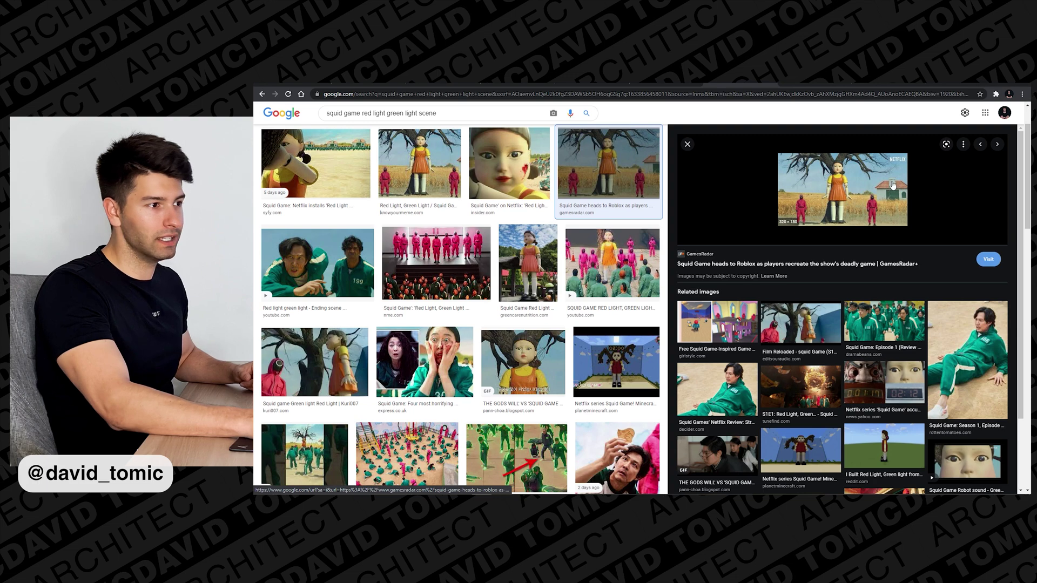
right_click(878, 187)
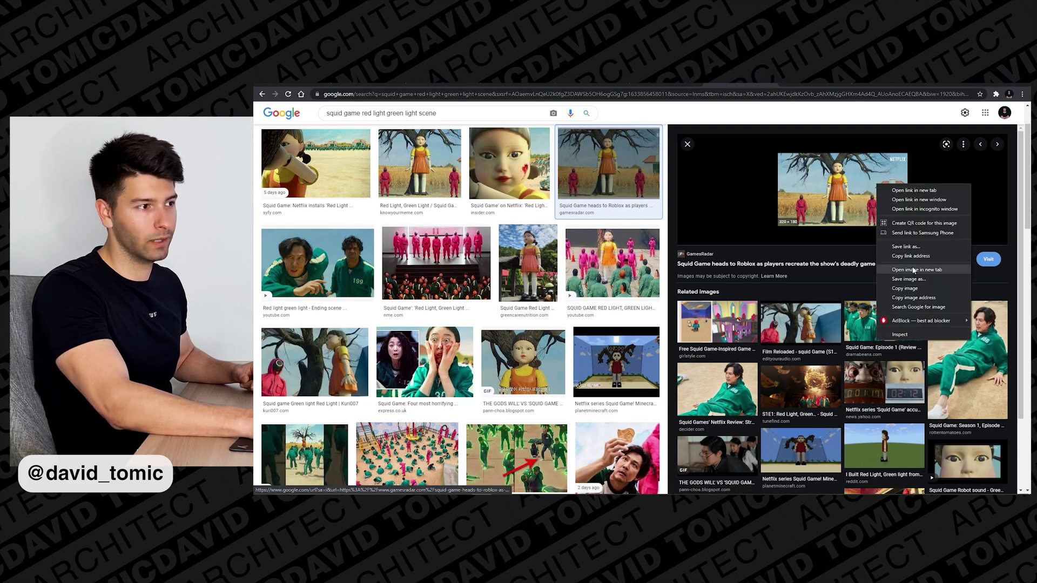
left_click(916, 195)
right_click(875, 190)
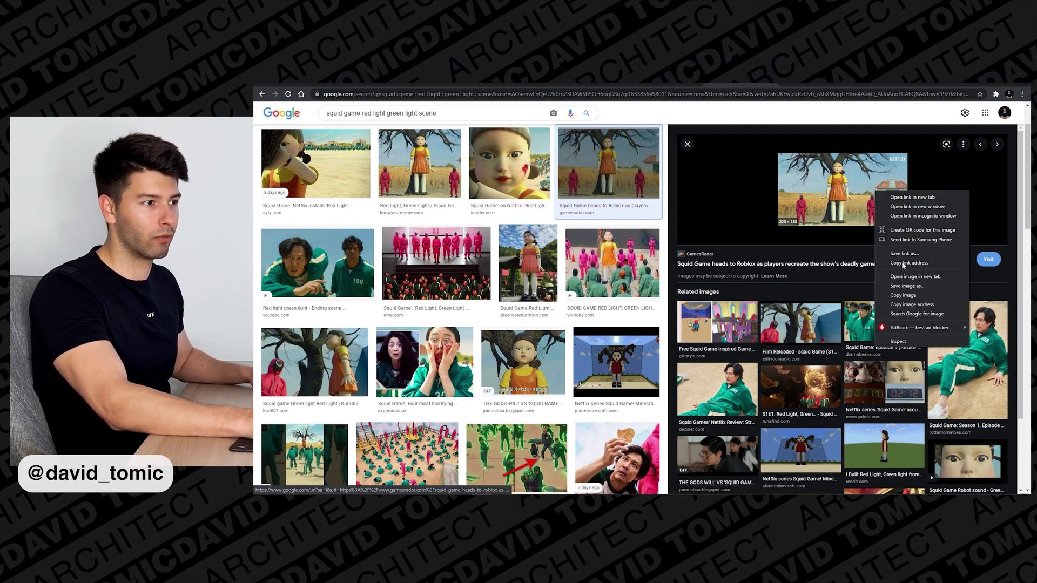
left_click(880, 281)
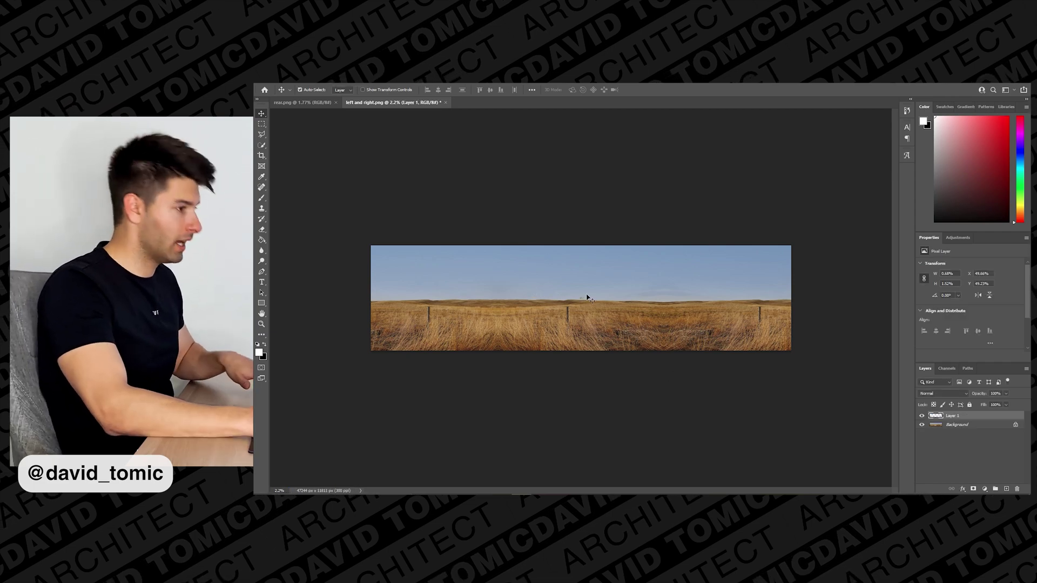
Scale the pasted doll image from its center to about 4036% so it covers the middle of the field.
scroll(588, 297, "up", 15, "alt")
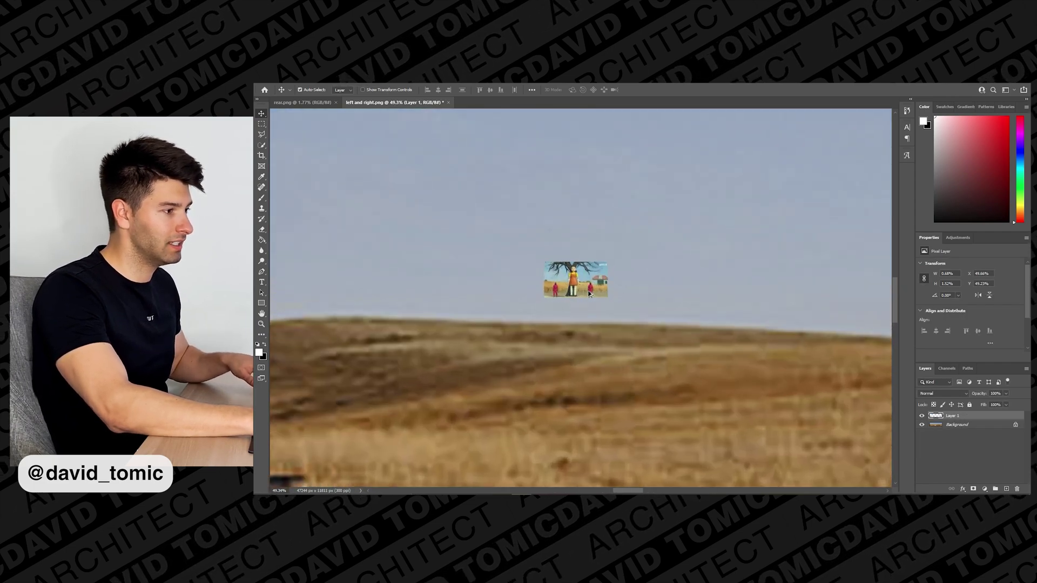
scroll(589, 293, "down", 12, "alt")
key("ctrl+t")
left_click_drag(588, 304, 668, 359, "alt")
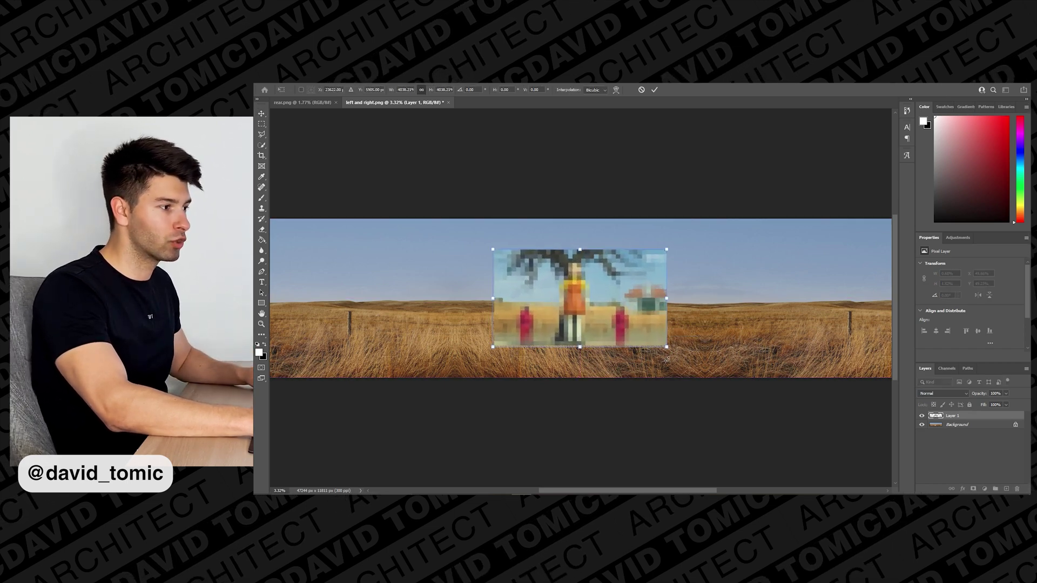
key("Return")
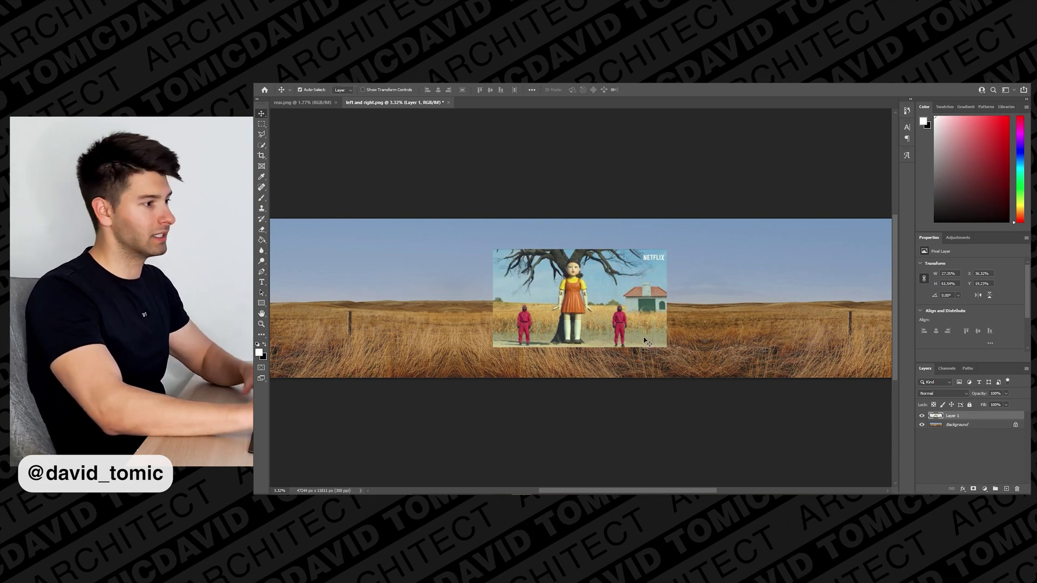
Cut the red-roofed house out of the doll image onto its own layer with the Polygonal Lasso, then delete the remaining doll image layer.
key("l")
scroll(621, 340, "up", 5, "alt")
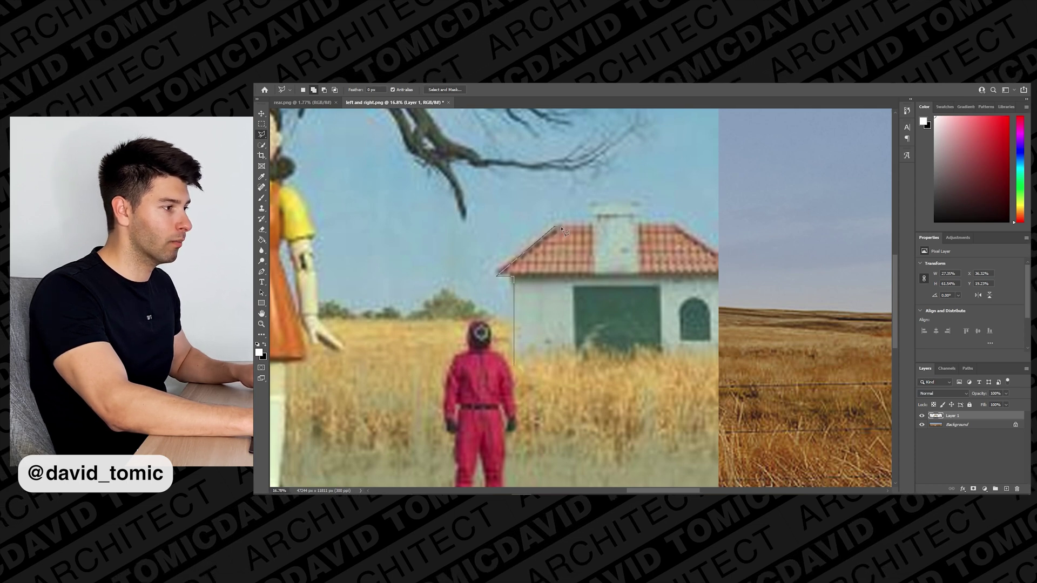
scroll(622, 295, "down", 5, "alt")
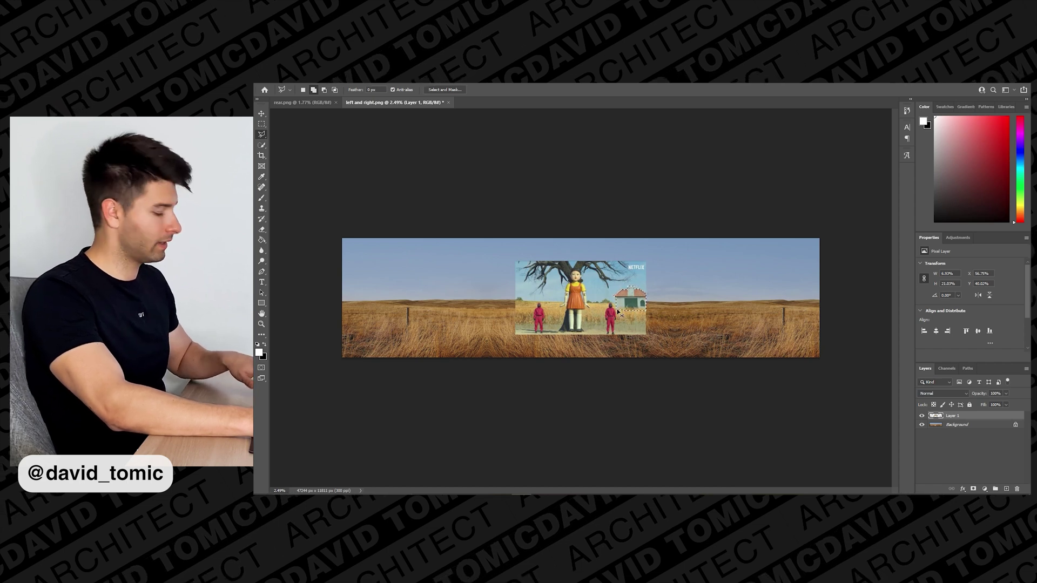
key("ctrl+j")
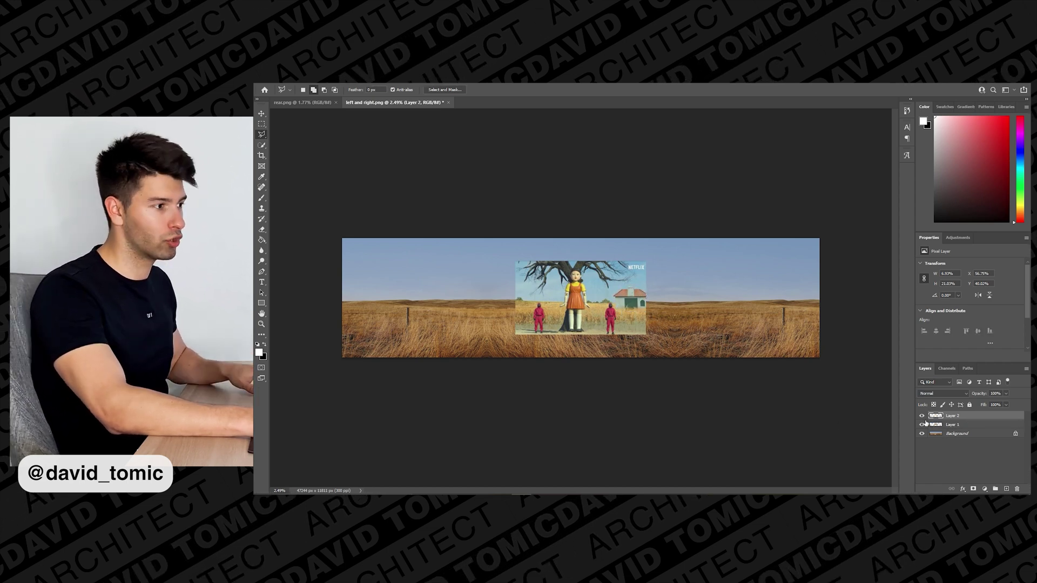
left_click(953, 425)
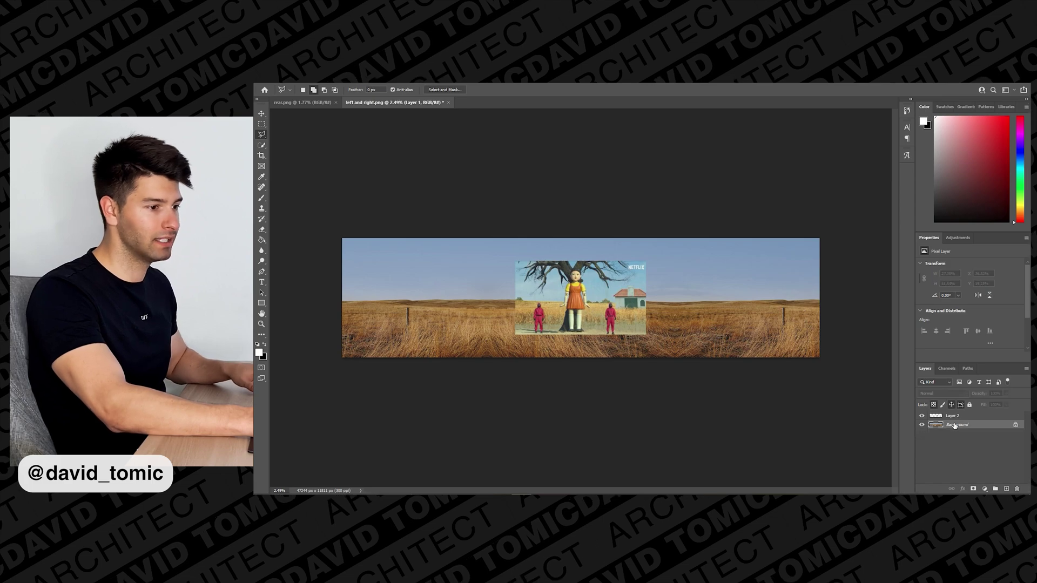
key("Delete")
Complete the cropped roof by copying the left half of the roof and chimney, flipping it horizontally and placing it over the right half.
scroll(650, 312, "up", 8, "alt")
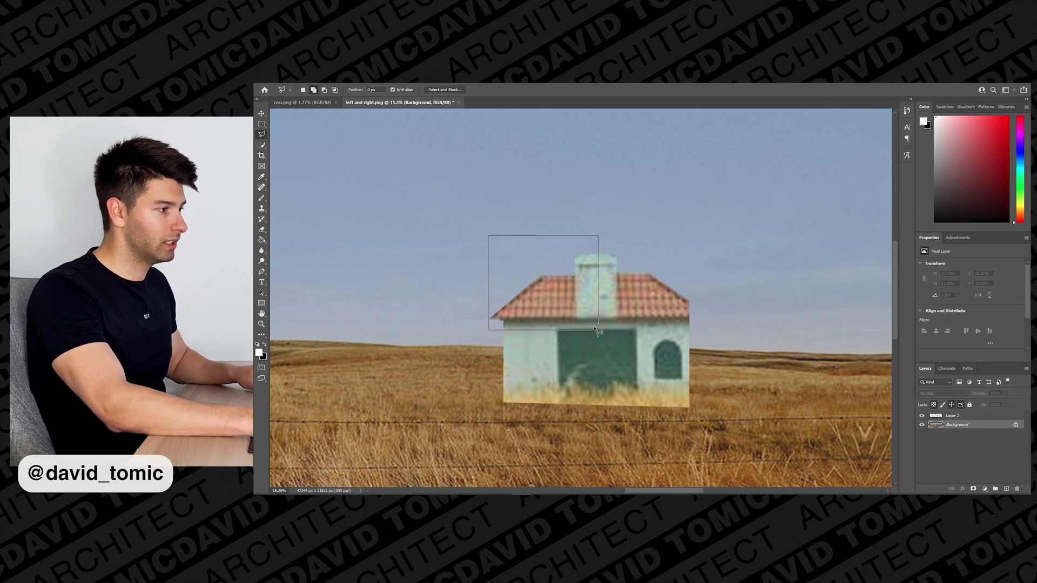
key("ctrl+j")
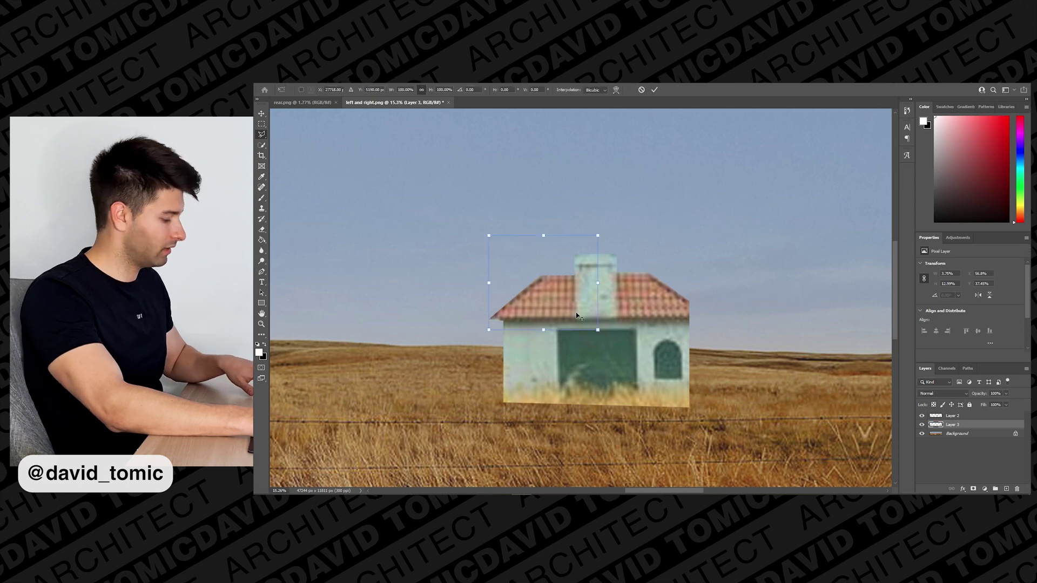
key("ctrl+t")
right_click(577, 291)
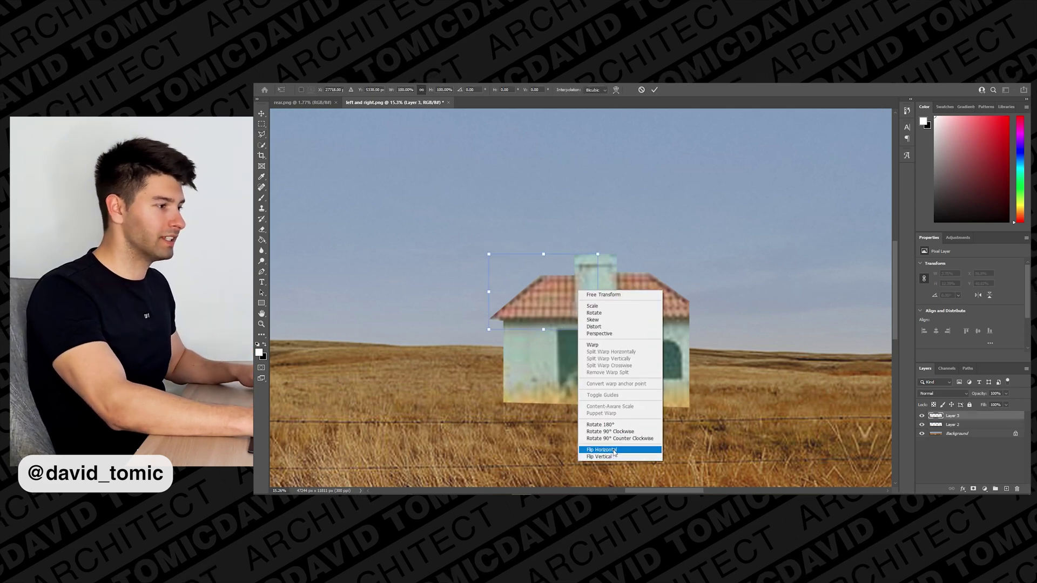
left_click(614, 450)
left_click_drag(541, 295, 653, 294)
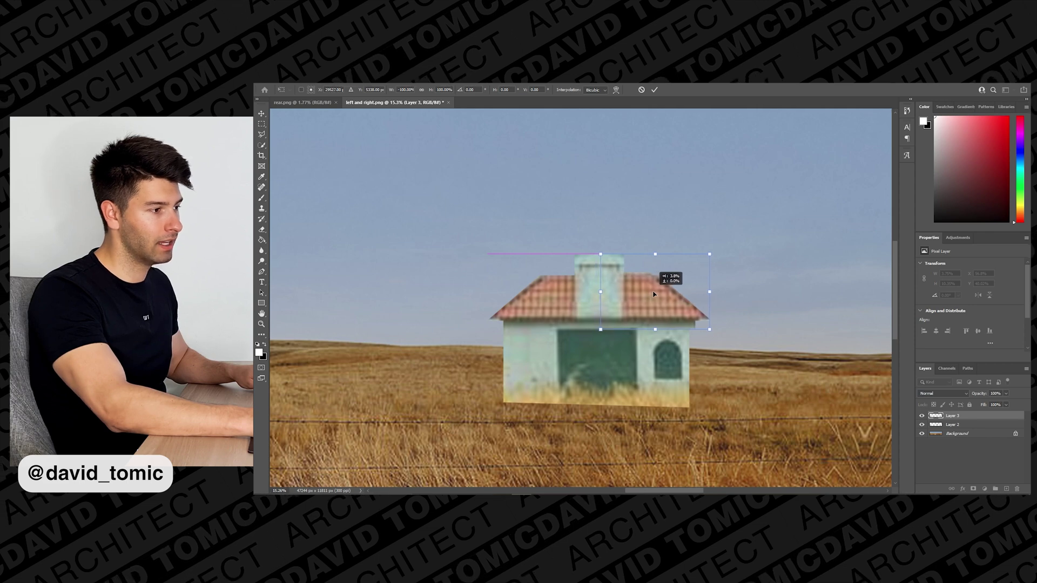
key("Return")
Reduce the hard round eraser size for the mirrored roof piece and merge the two house layers into one.
key("e")
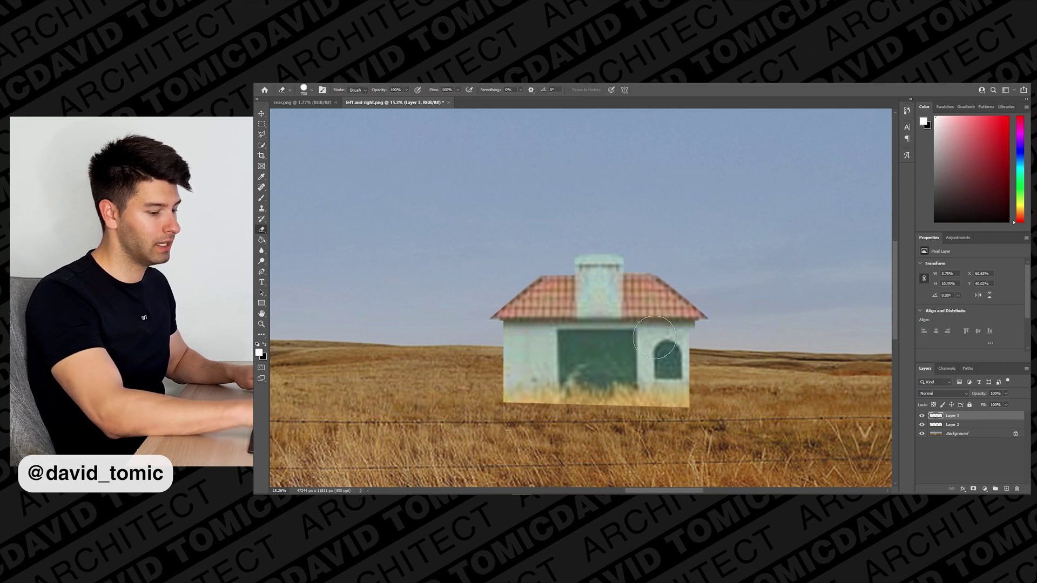
right_click(744, 371)
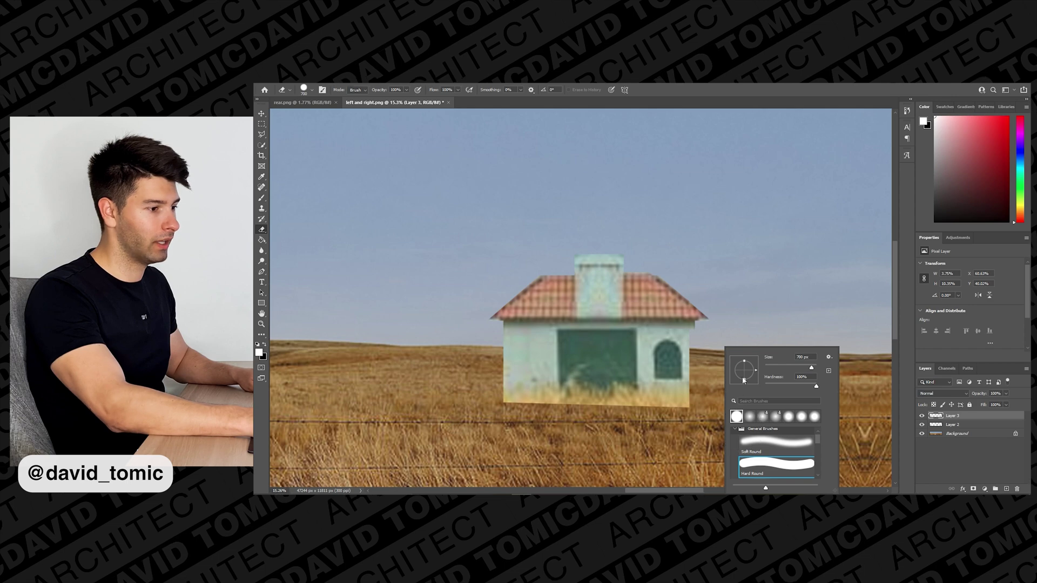
key("Return")
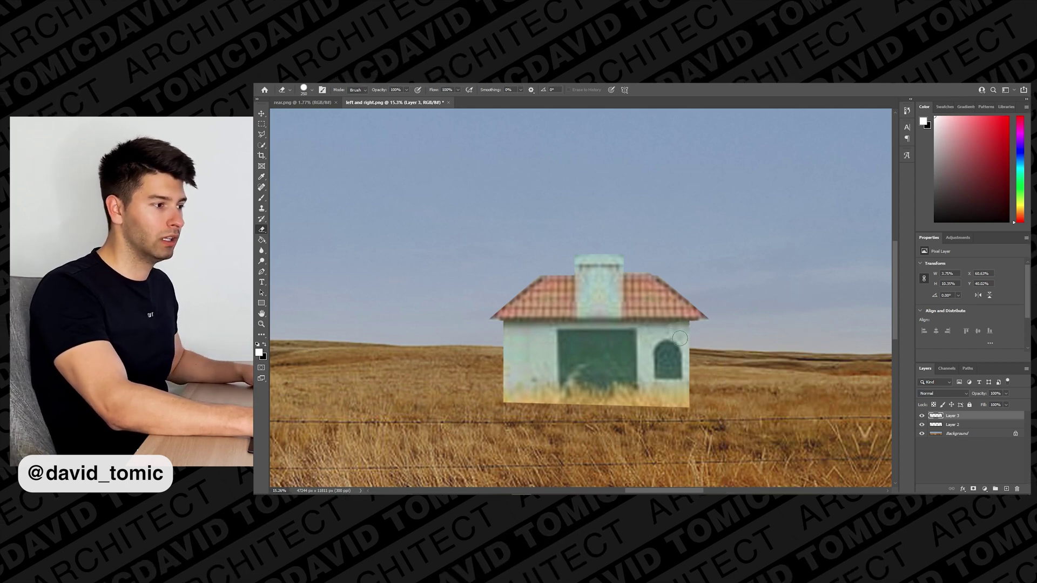
left_click(957, 425, "shift")
key("ctrl+e")
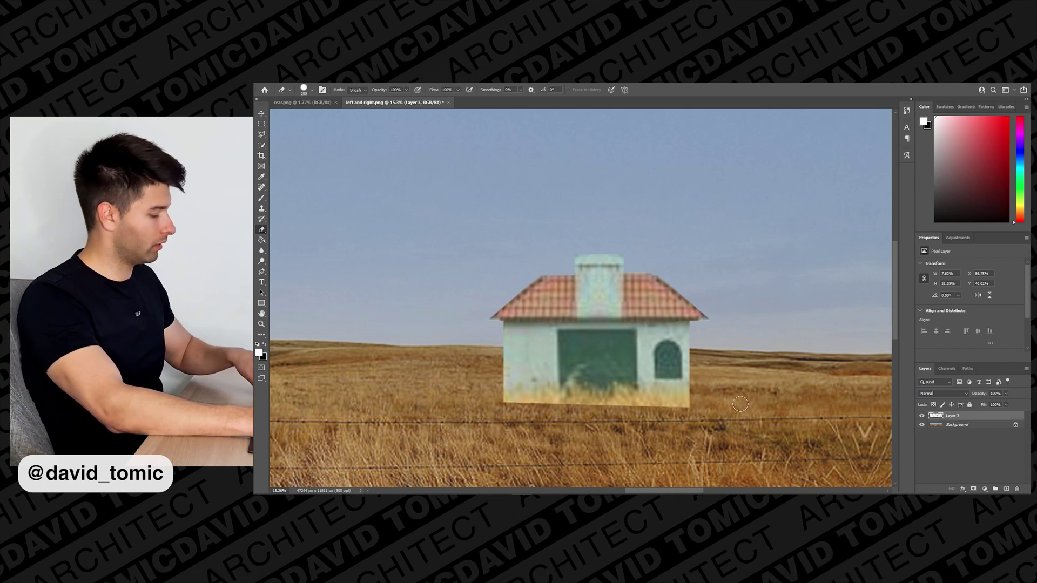
Move the house onto the grass just below the horizon, to the right of the middle fence post.
scroll(679, 382, "down", 3, "alt")
scroll(679, 383, "down", 2, "alt")
key("v")
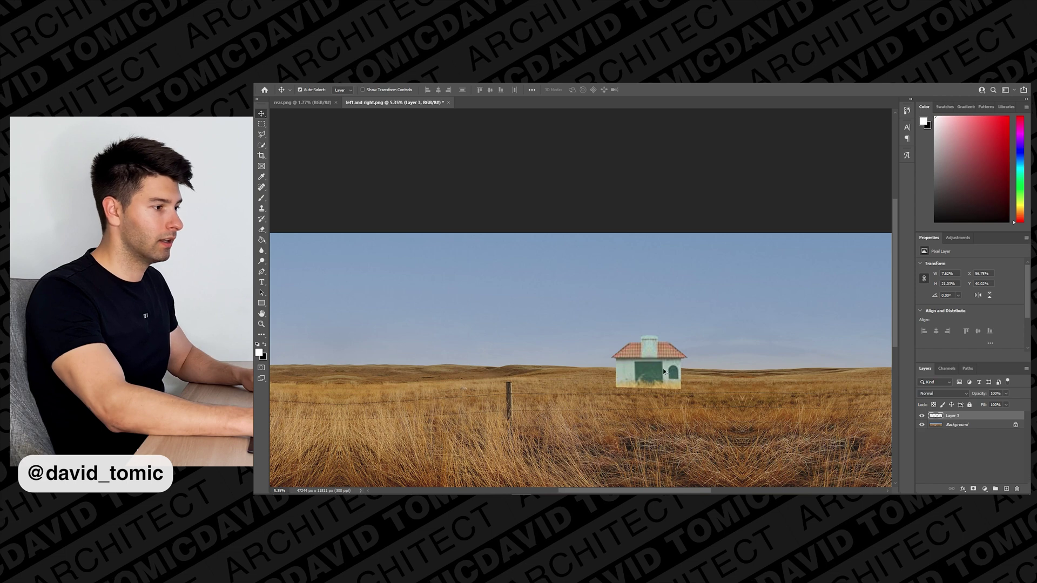
scroll(662, 368, "down", 2, "alt")
left_click_drag(662, 368, 679, 353)
scroll(679, 355, "down", 2, "alt")
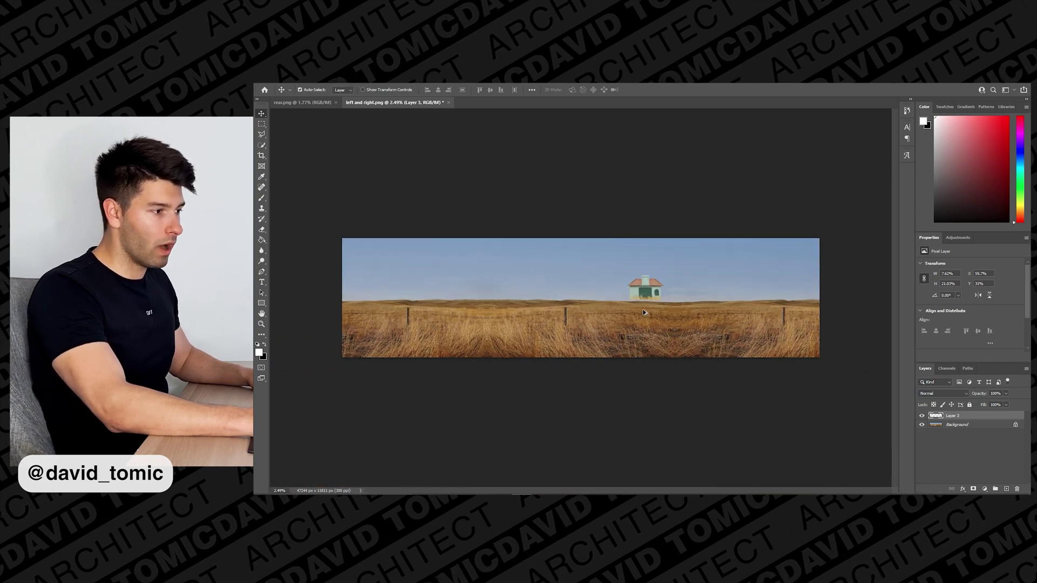
scroll(643, 312, "up", 2, "alt")
left_click_drag(670, 294, 658, 336)
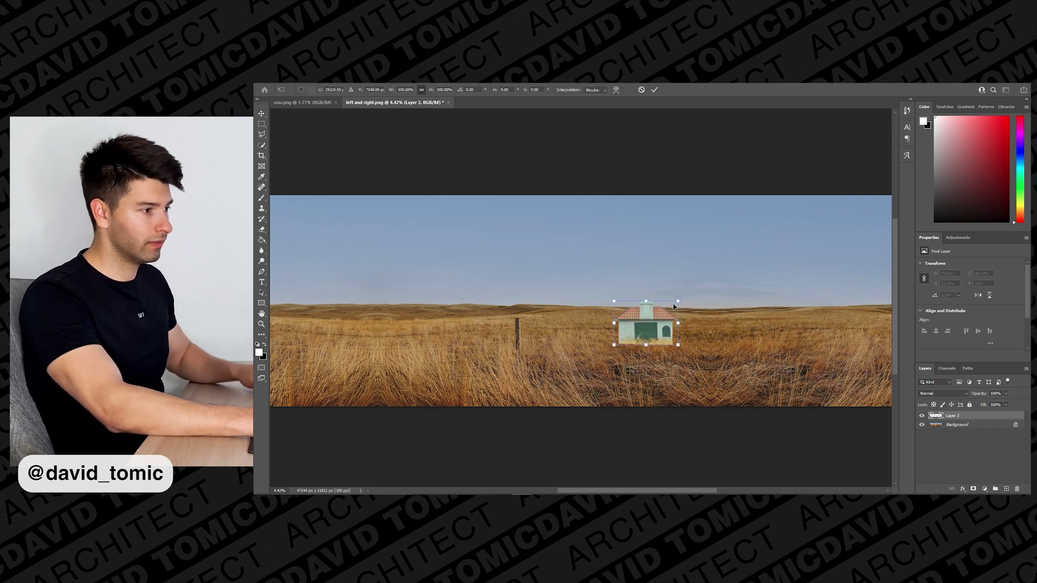
Enlarge the house to about one and a half times its size and position it so its roof rises above the horizon.
left_click_drag(678, 300, 720, 278)
left_click_drag(675, 324, 693, 320)
key("Return")
Erase the bottom edge of the house with a small soft eraser so its base blends into the field's grass.
key("e")
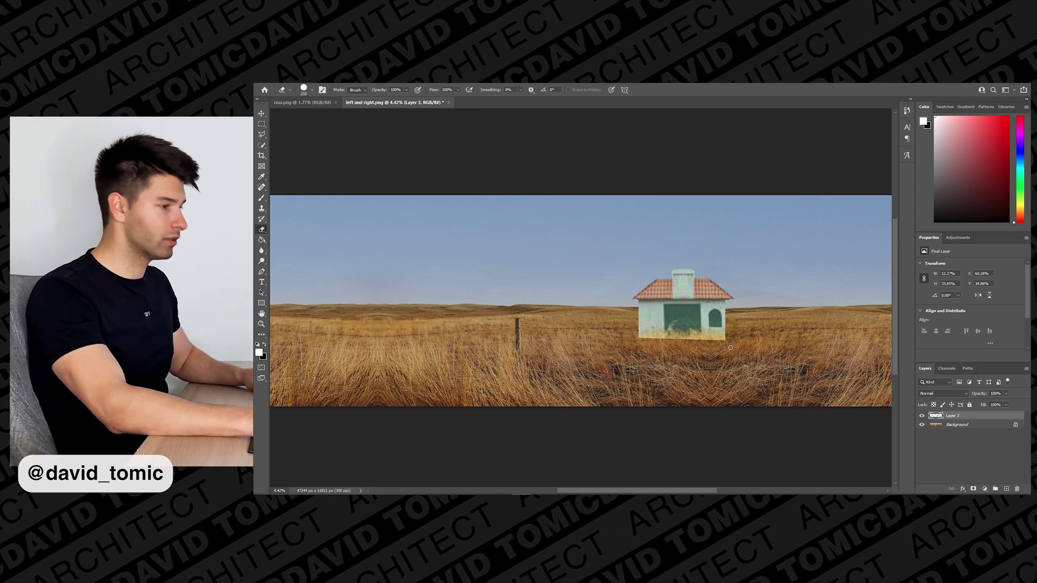
scroll(730, 348, "up", 5, "alt")
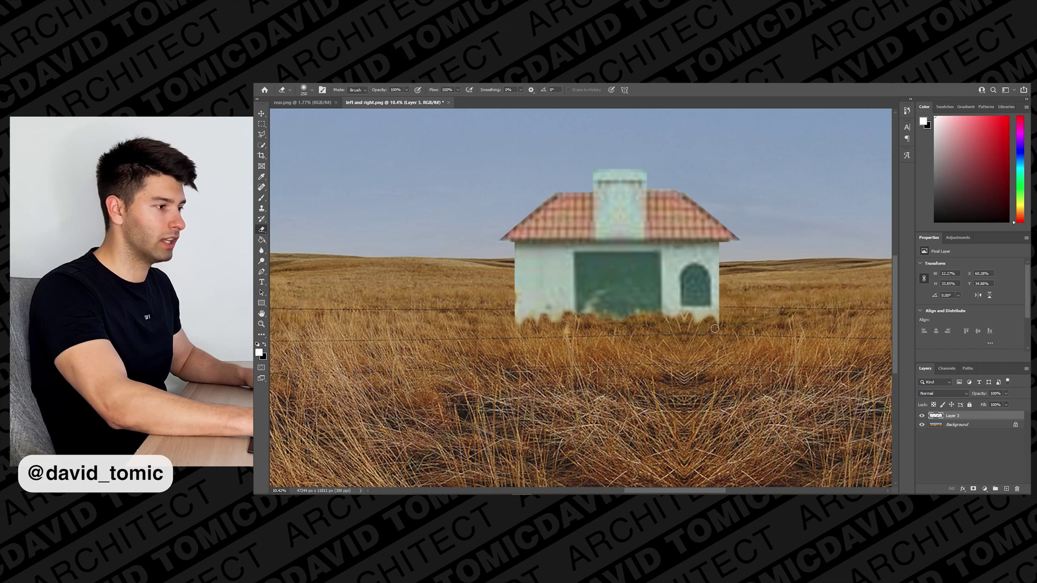
key("ctrl+0")
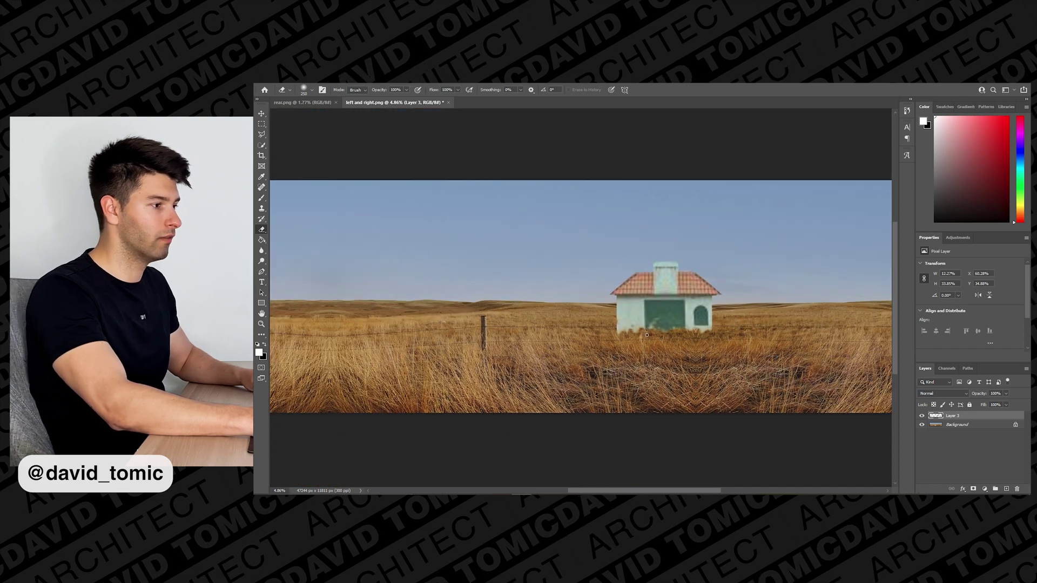
Duplicate the house to the far side of the field and shrink the copy so it sits smaller on the horizon beside the outer fence post.
scroll(645, 335, "down", 3, "alt")
key("v")
left_click_drag(707, 302, 393, 319)
key("ctrl+t")
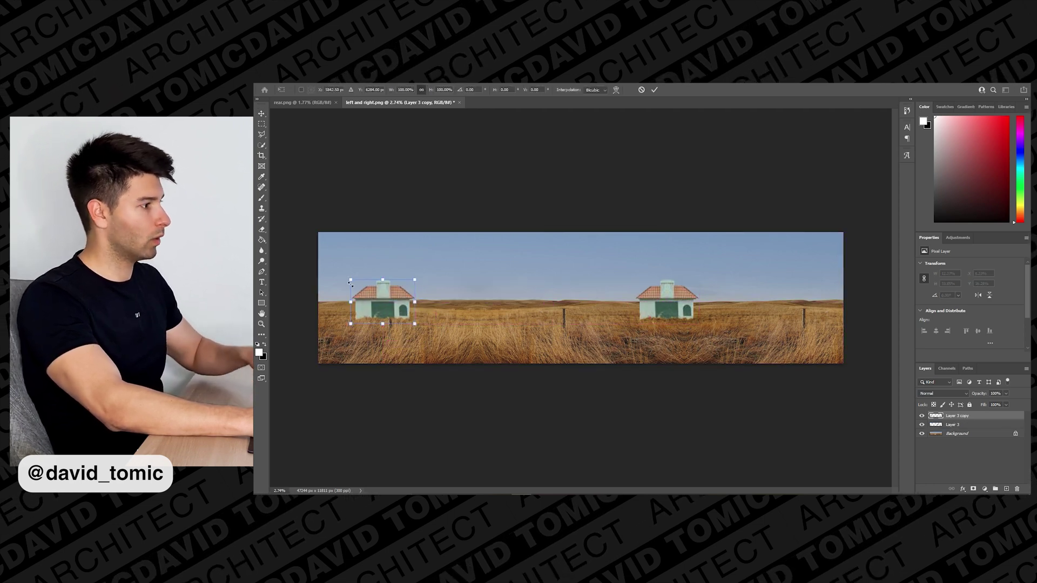
left_click_drag(351, 280, 408, 292)
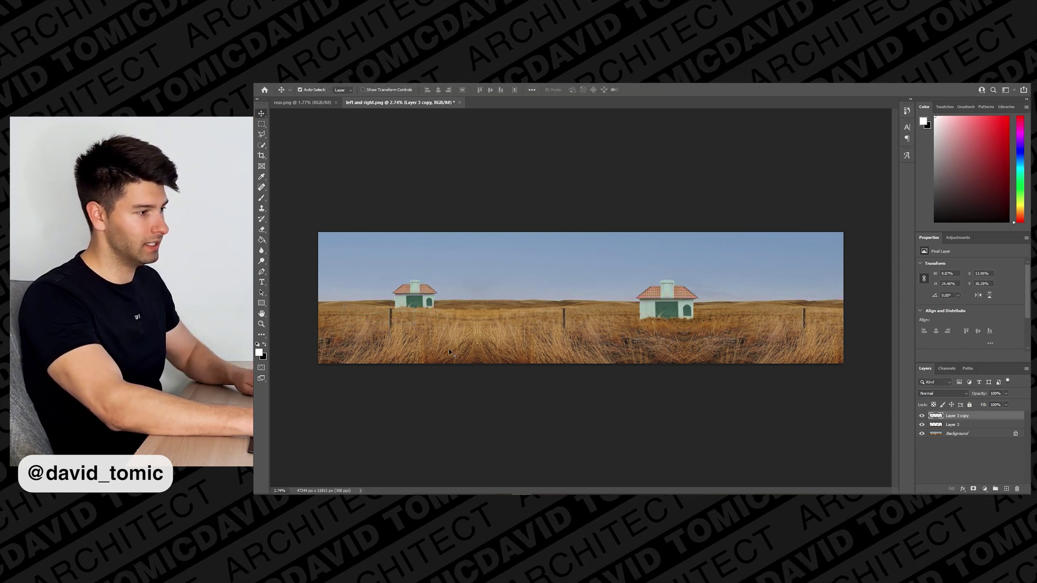
key("Return")
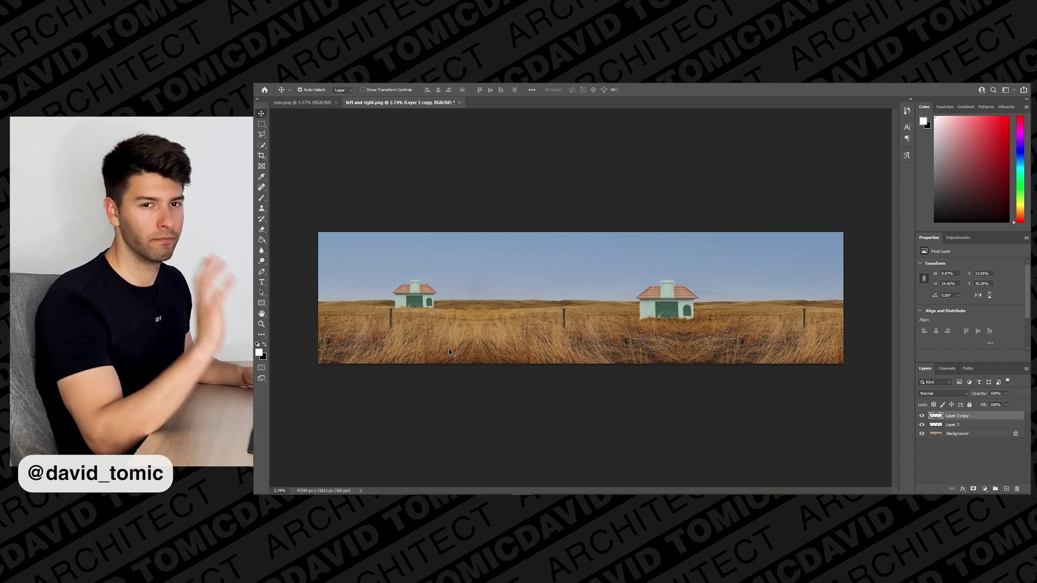
Merge all layers into one and save the image as a PNG over rear.png on the Desktop.
key("ctrl+shift+e")
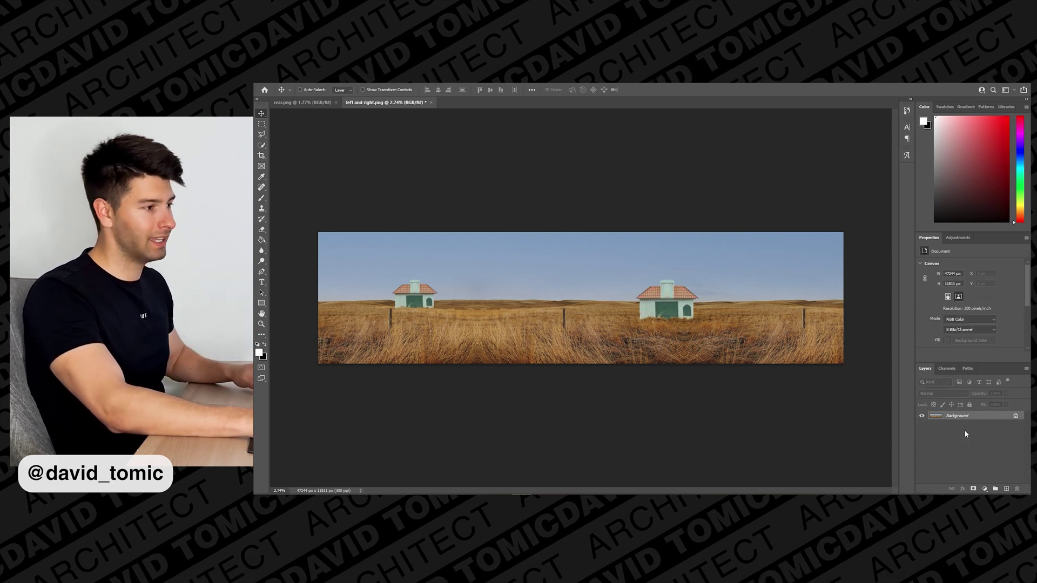
key("ctrl+shift+s")
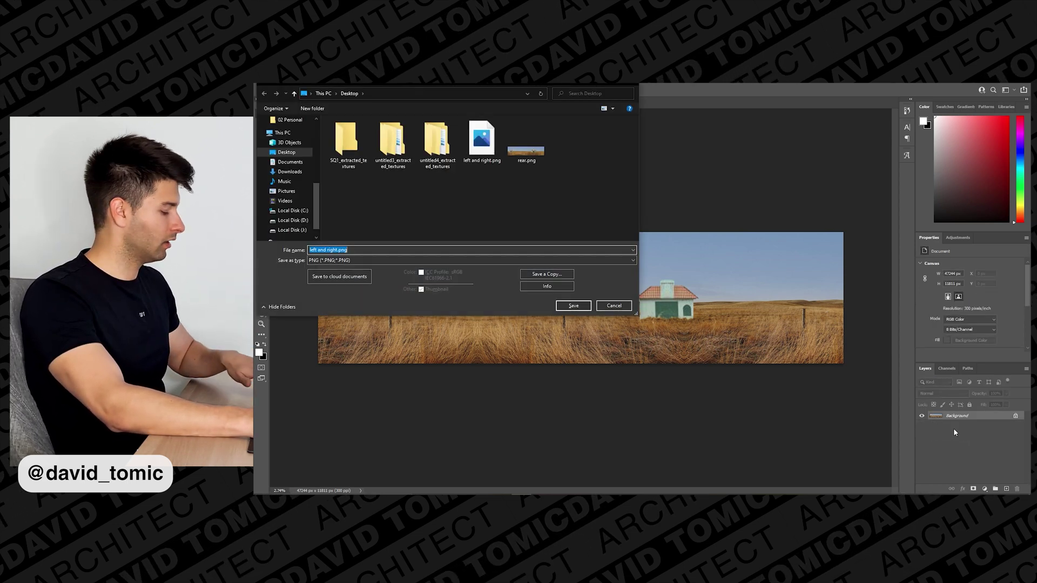
left_click(539, 149)
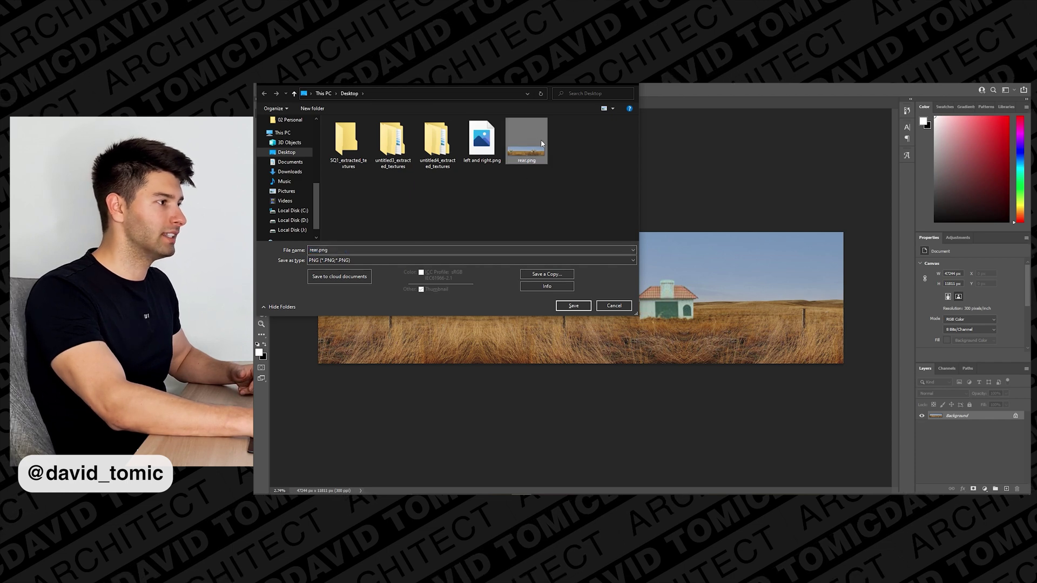
left_click(574, 306)
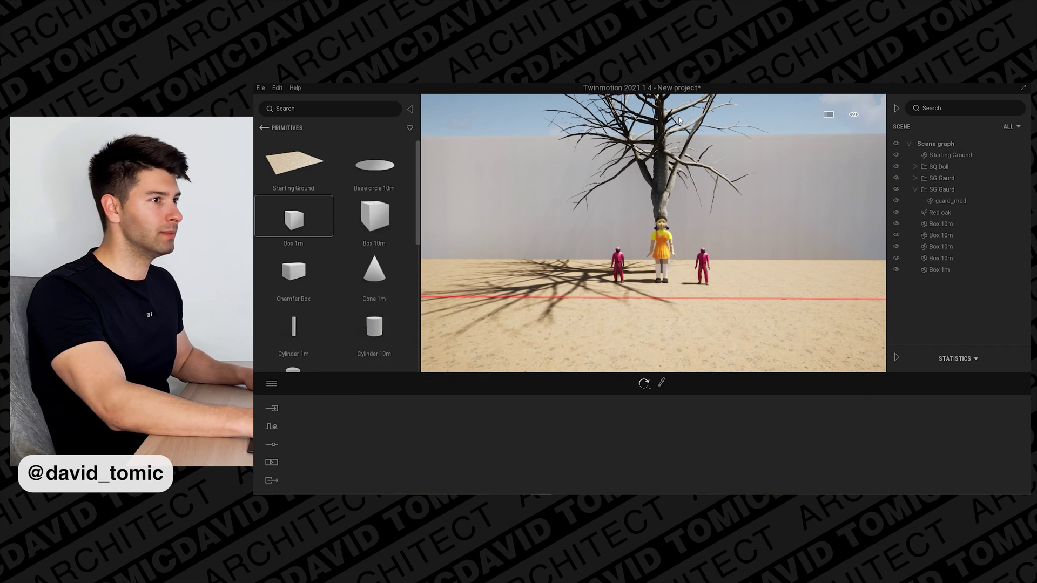
Switch to Twinmotion and place a Zebra crossing decal on the rear wall beside the tree.
left_click(264, 129)
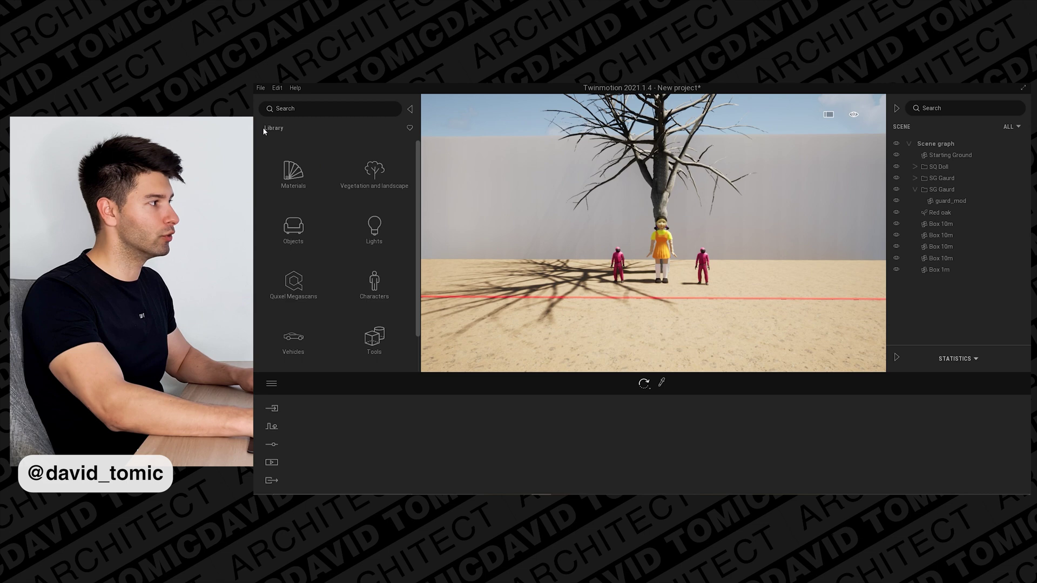
left_click(294, 234)
left_click(375, 233)
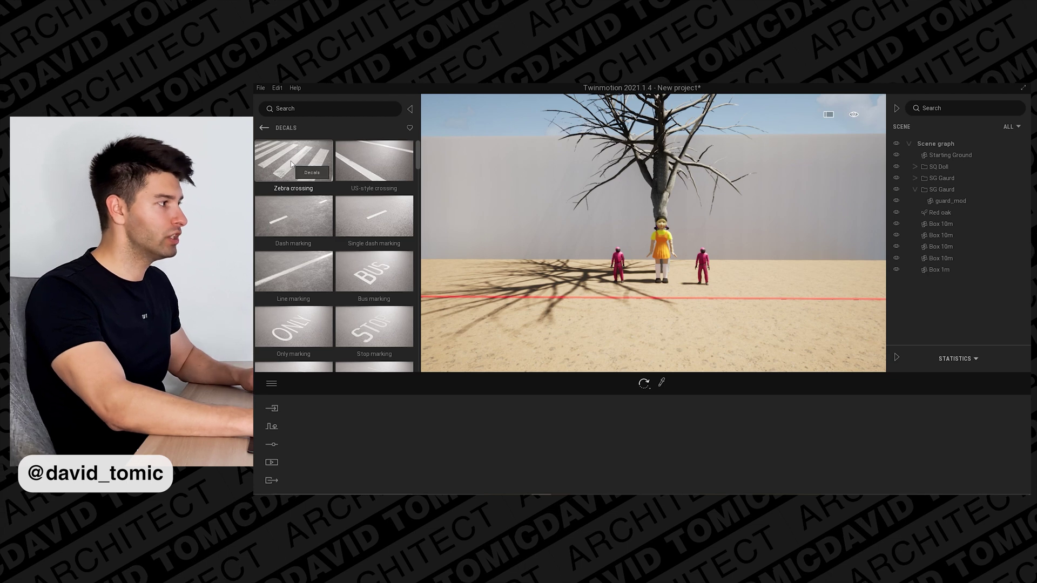
left_click_drag(291, 165, 554, 217)
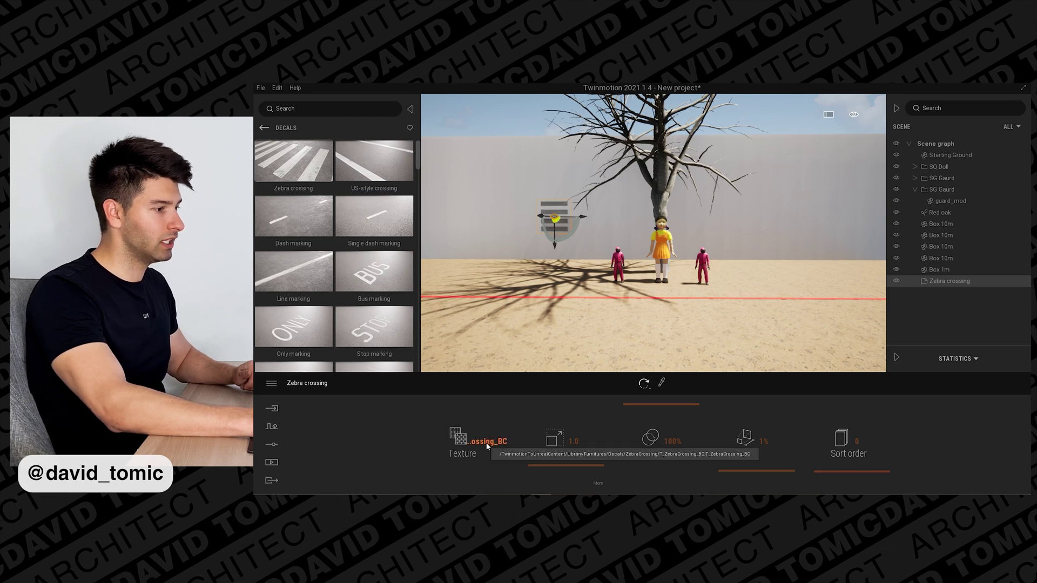
Replace the zebra crossing decal's texture with rear.png from the Desktop.
mouse_move(459, 439)
left_click(424, 379)
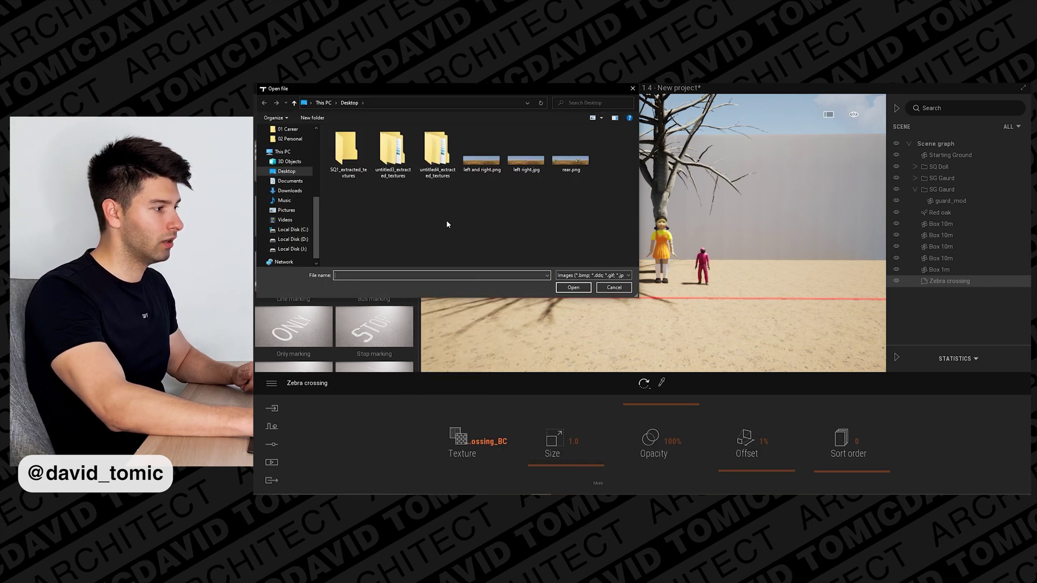
left_click(570, 154)
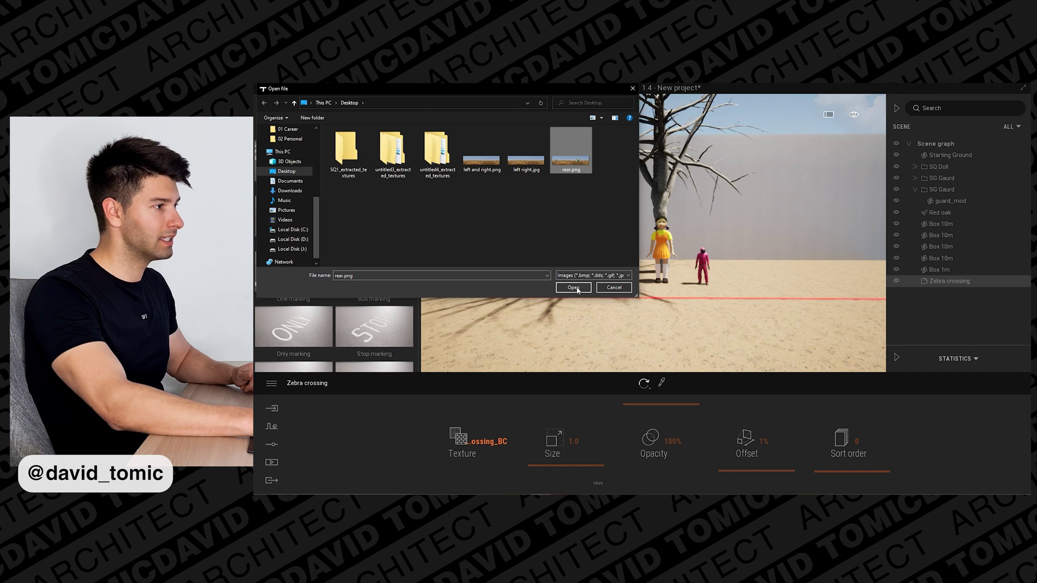
left_click(574, 287)
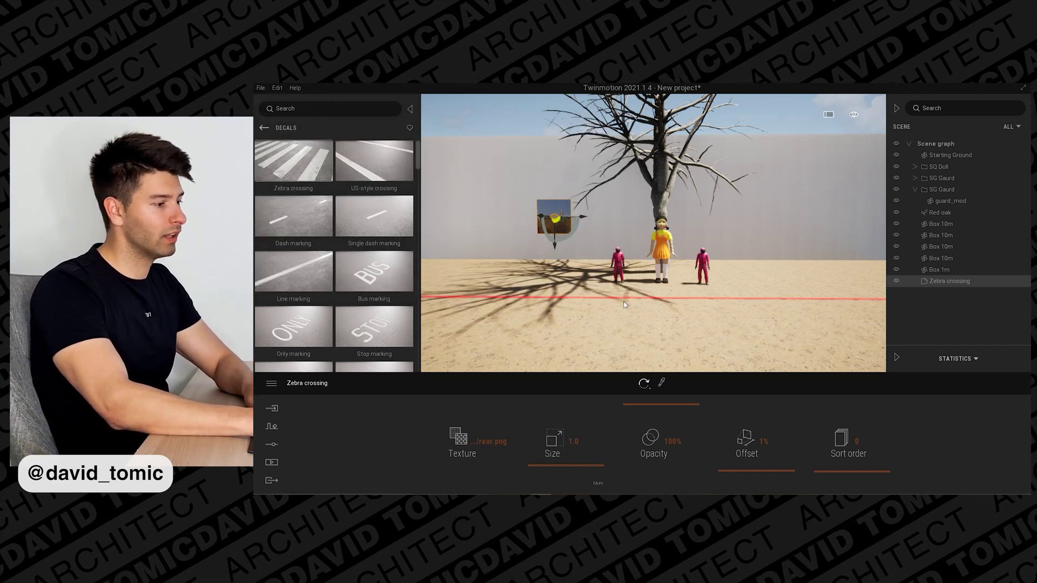
Set the rear wall decal's length to 4 and its width to 20.
left_click(599, 482)
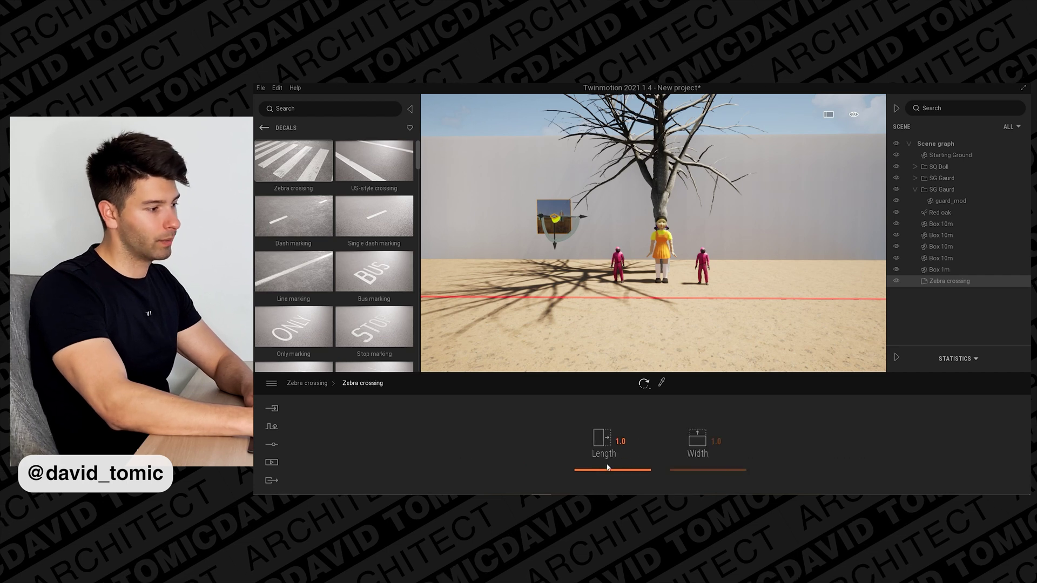
left_click(623, 443)
type("4")
key("Return")
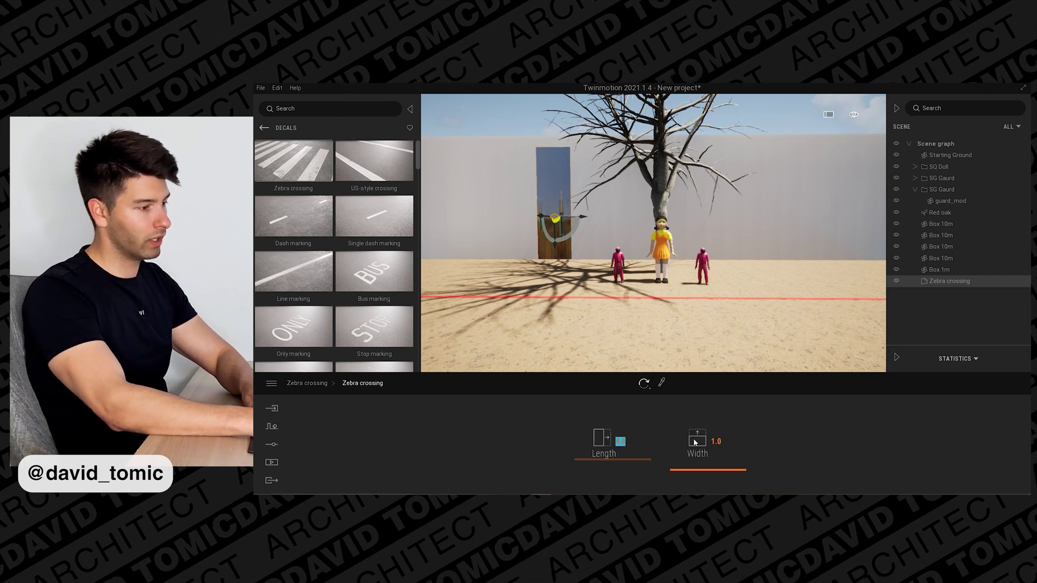
left_click(716, 441)
type("10")
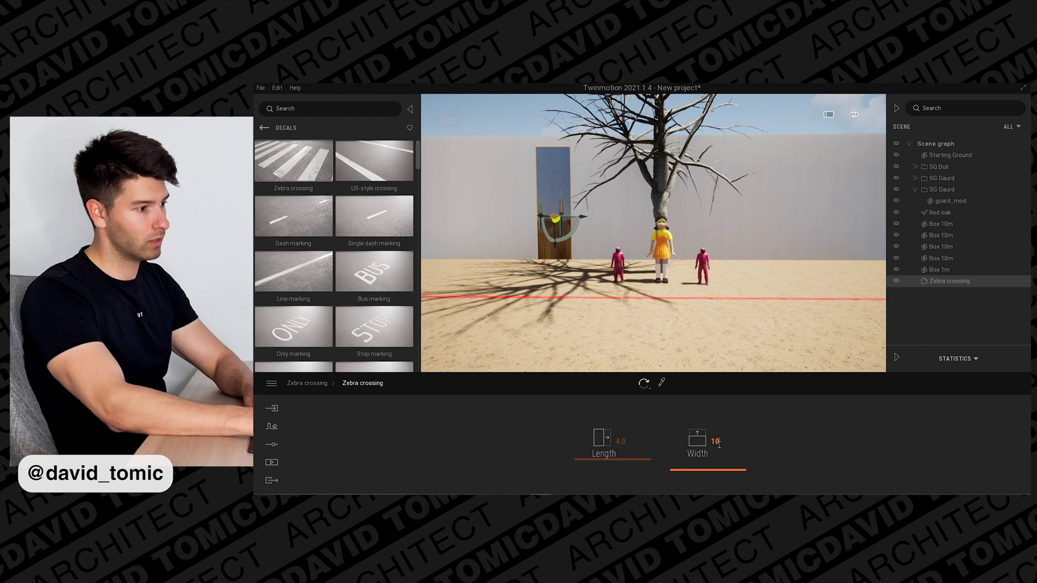
key("Return")
type("20")
key("Return")
Move the decal up and across the rear wall so it covers the wall's full width and height, and deselect it.
mouse_move(603, 308)
right_mouse_down()
mouse_move(707, 305)
mouse_move(605, 313)
right_mouse_up()
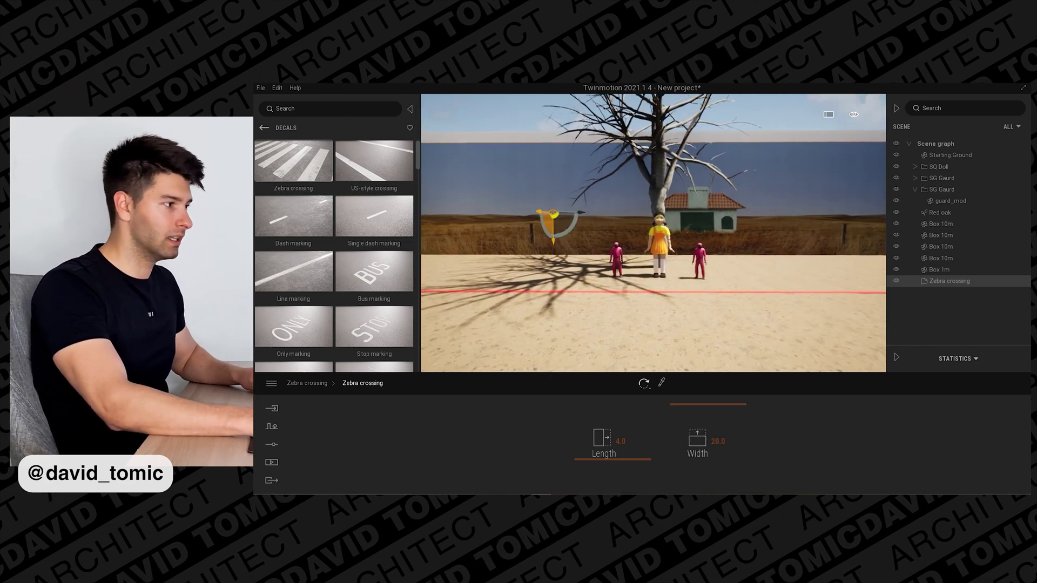
key("s")
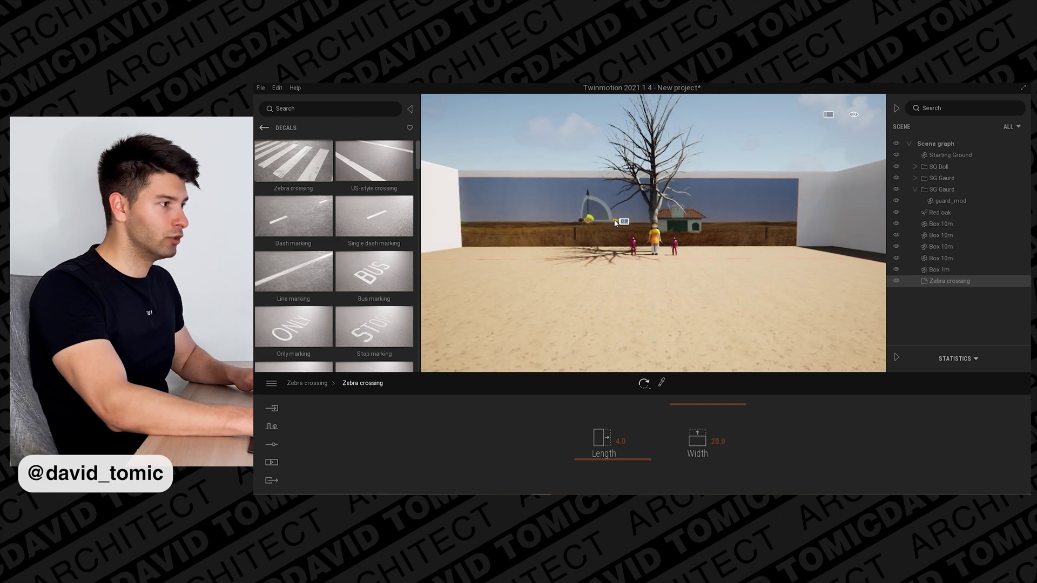
left_click_drag(614, 221, 646, 188)
left_click(647, 197)
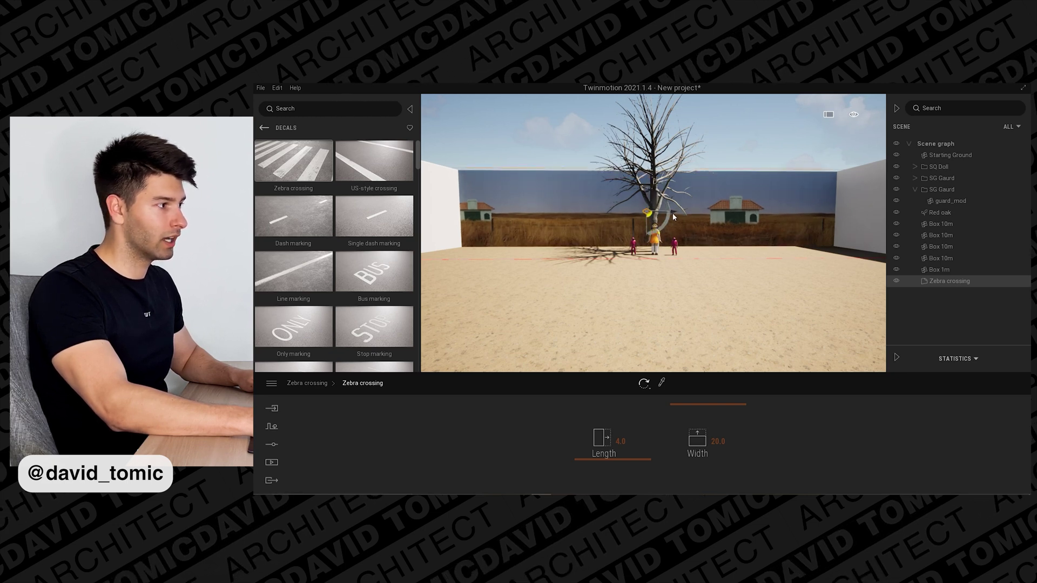
left_click_drag(683, 213, 690, 214)
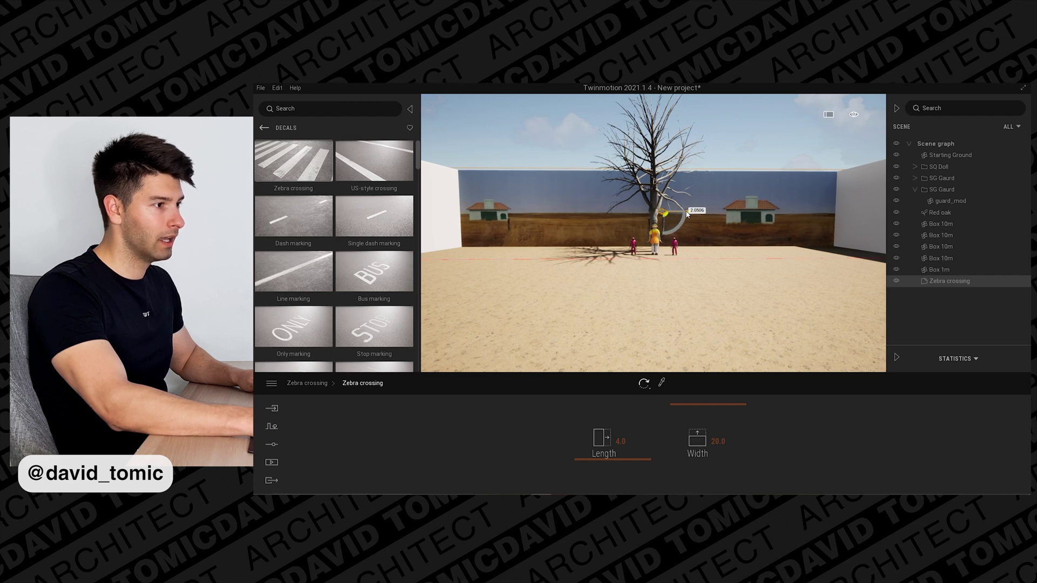
key("Escape")
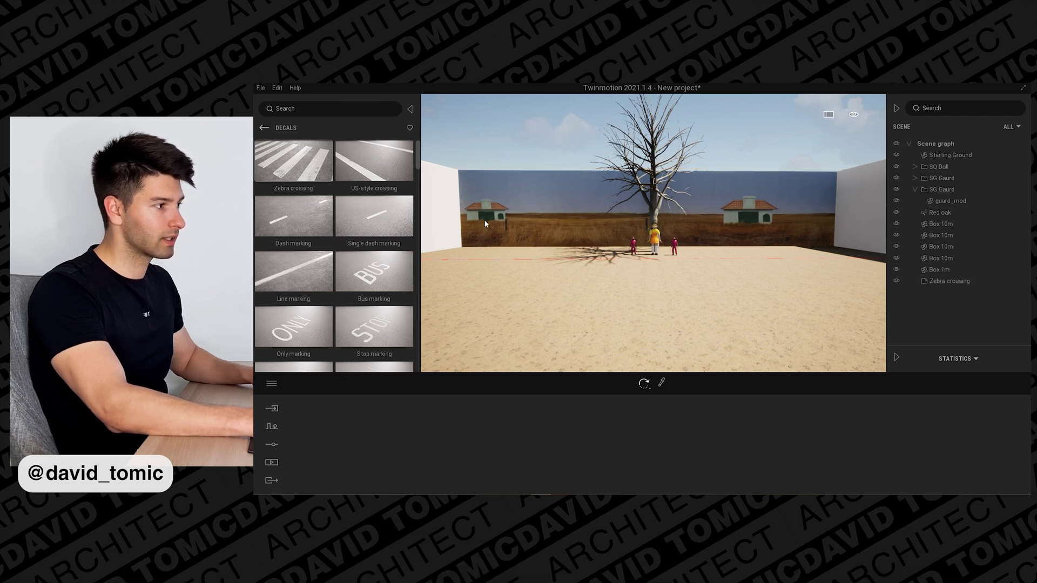
Examine how the field images on the rear and side walls look around the whole sand arena.
right_click_drag(629, 244, 507, 244)
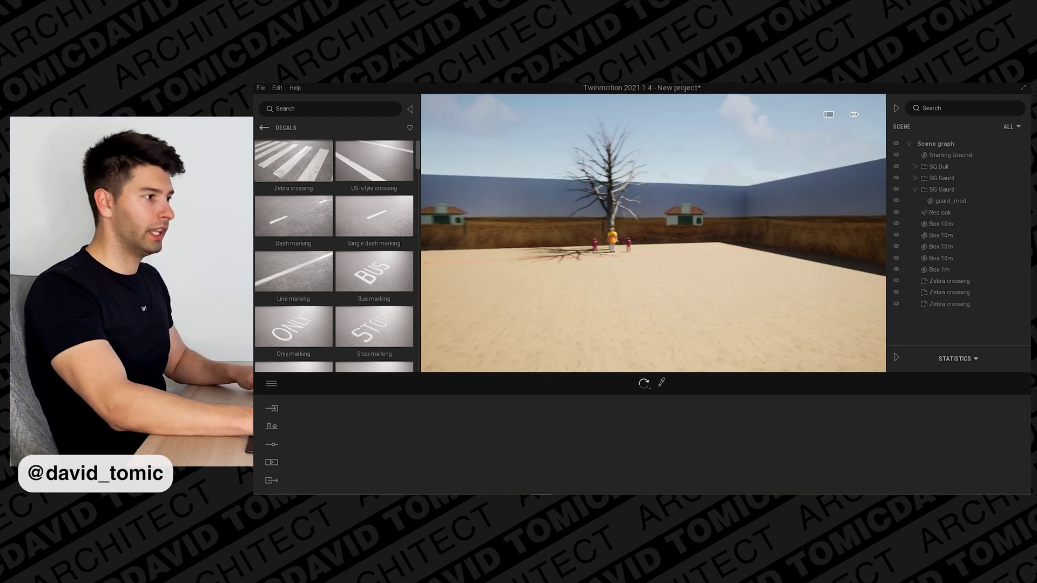
right_click_drag(532, 216, 634, 216)
key("w")
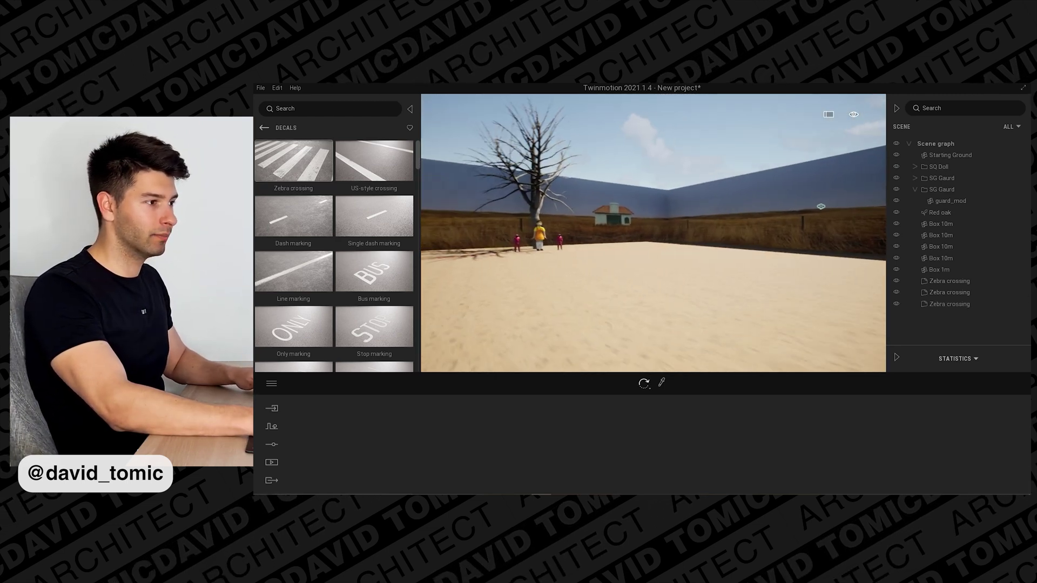
right_click_drag(743, 213, 595, 196)
key("w")
key("w")
key("a")
key("d")
key("s")
key("a")
key("s")
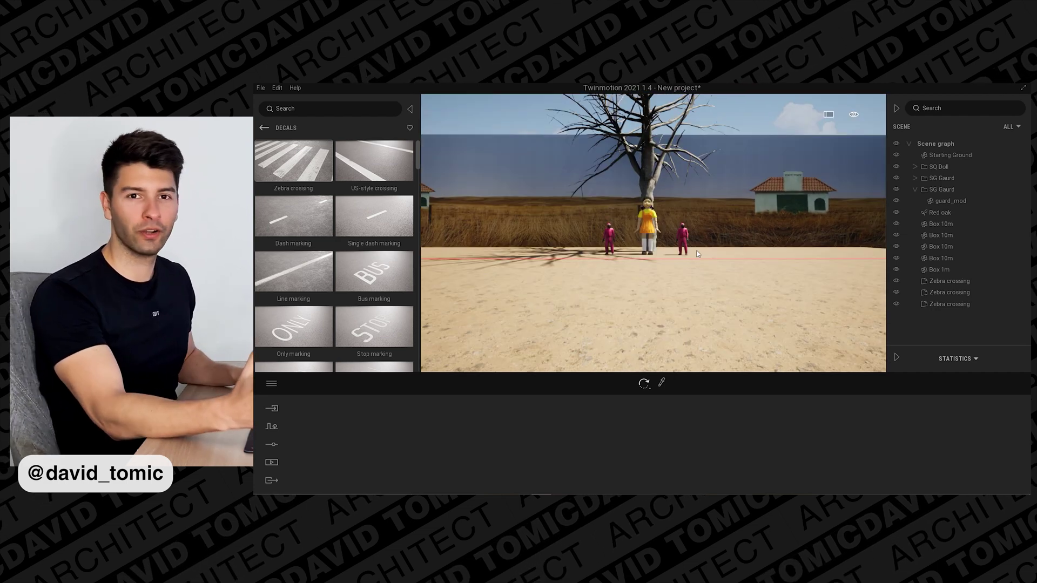
Inspect the doll, guards, tree and red line against the rear wall from closer and angled viewpoints.
key("Up")
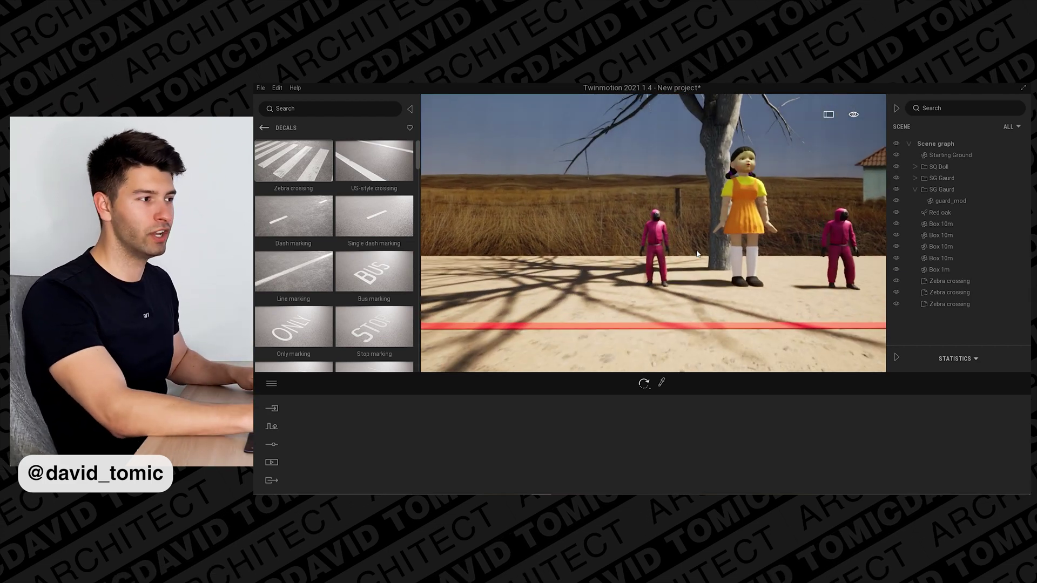
key("Down")
key("Right")
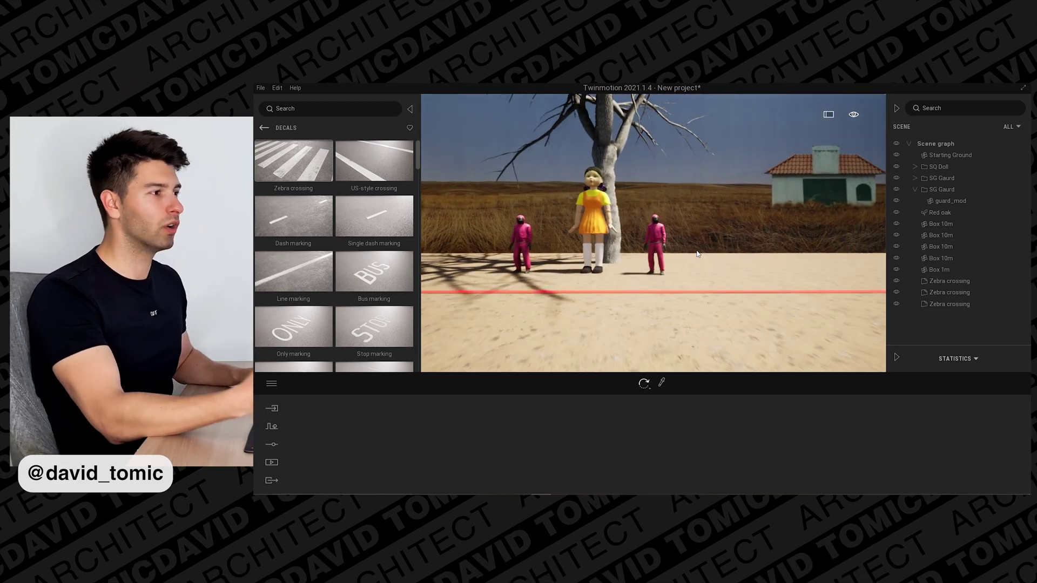
key("Down")
key("Left")
key("Up")
right_click_drag(697, 254, 772, 259)
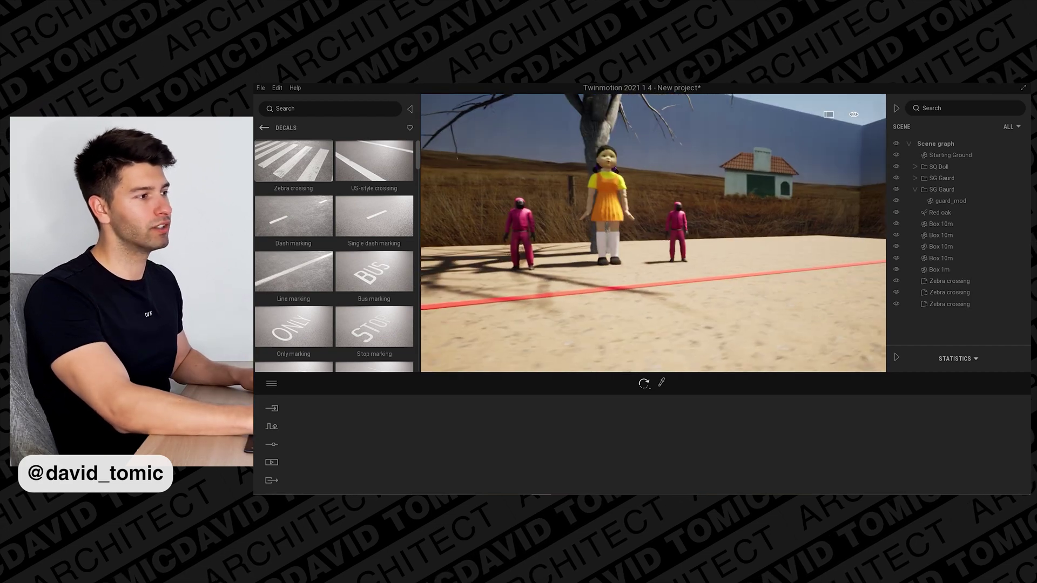
key("Left")
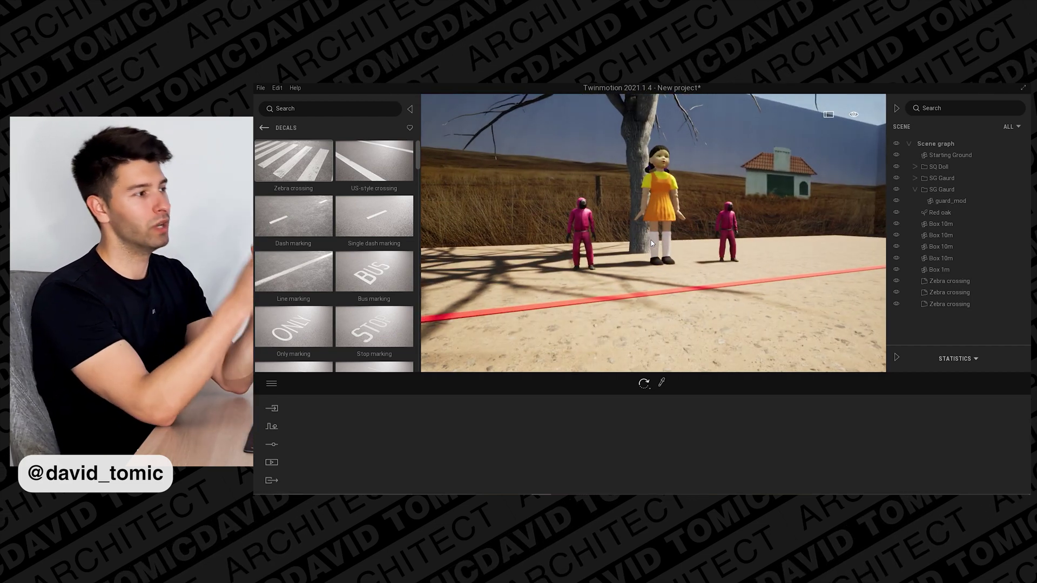